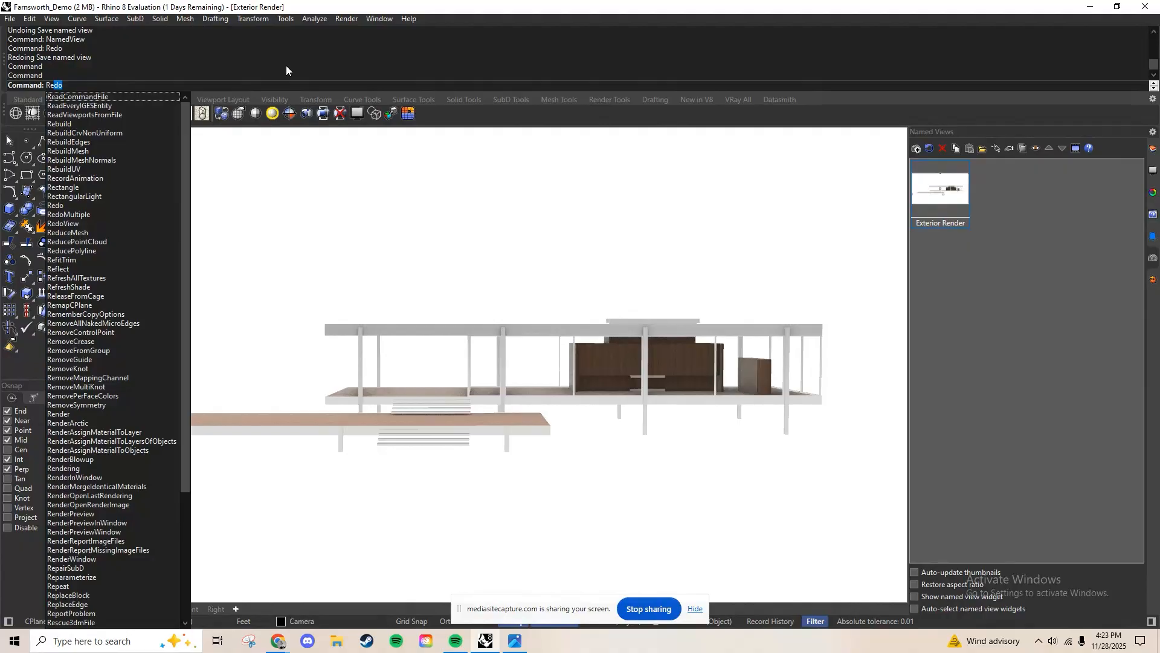
Render the current Exterior Render view, move the render window aside to check the image, and close it
{"action": "type", "text": "nder"}
{"action": "key", "text": "Return"}
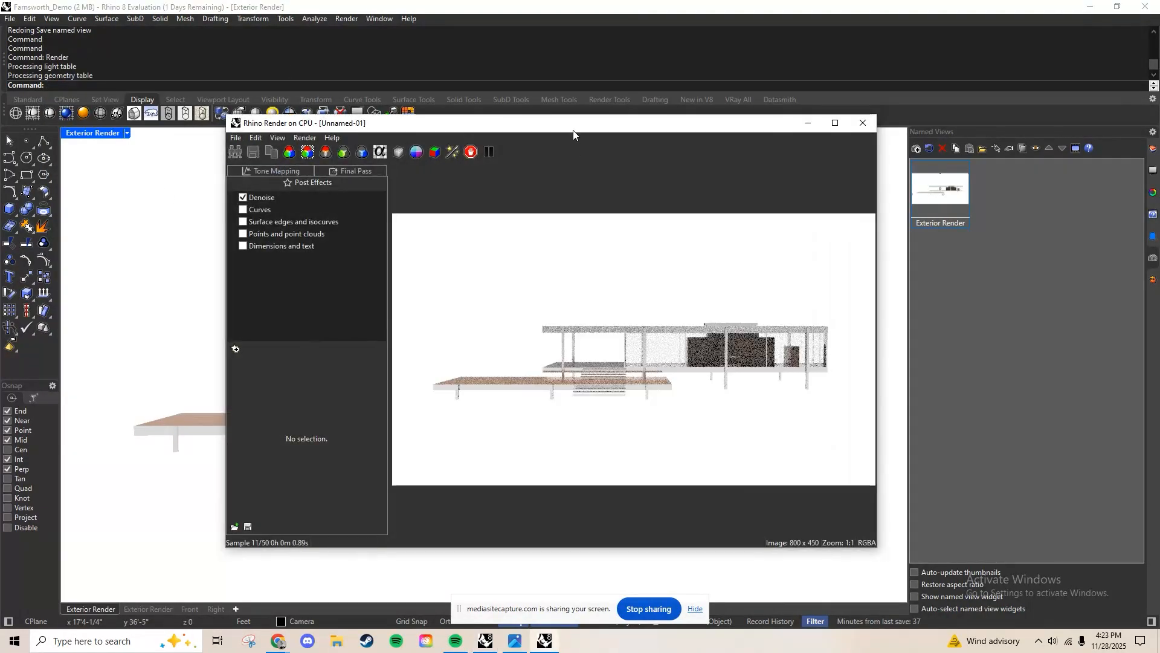
{"action": "left_click_drag", "start_coordinate": [573, 128], "coordinate": [499, 116]}
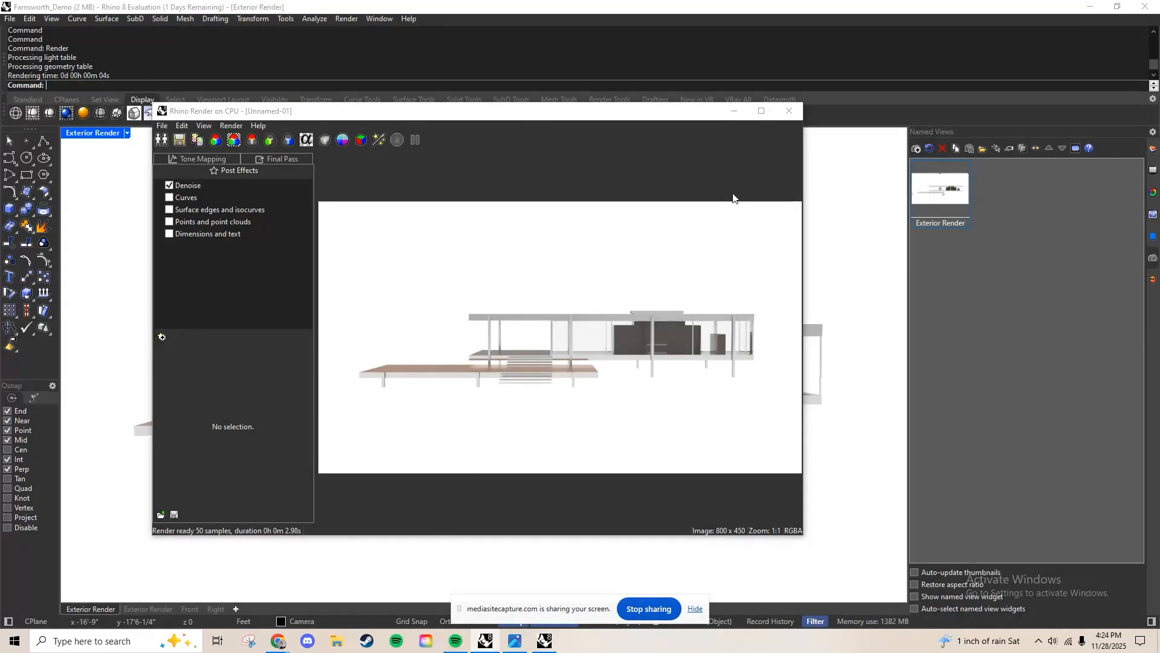
{"action": "left_click_drag", "start_coordinate": [670, 110], "coordinate": [660, 136]}
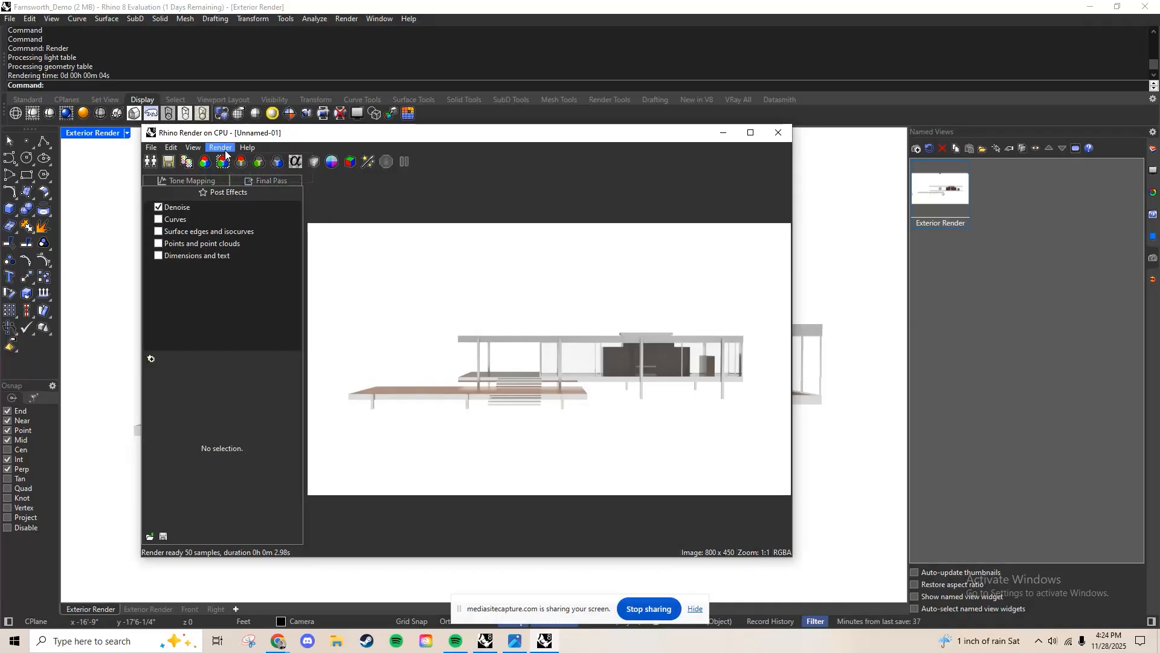
{"action": "left_click", "coordinate": [785, 136]}
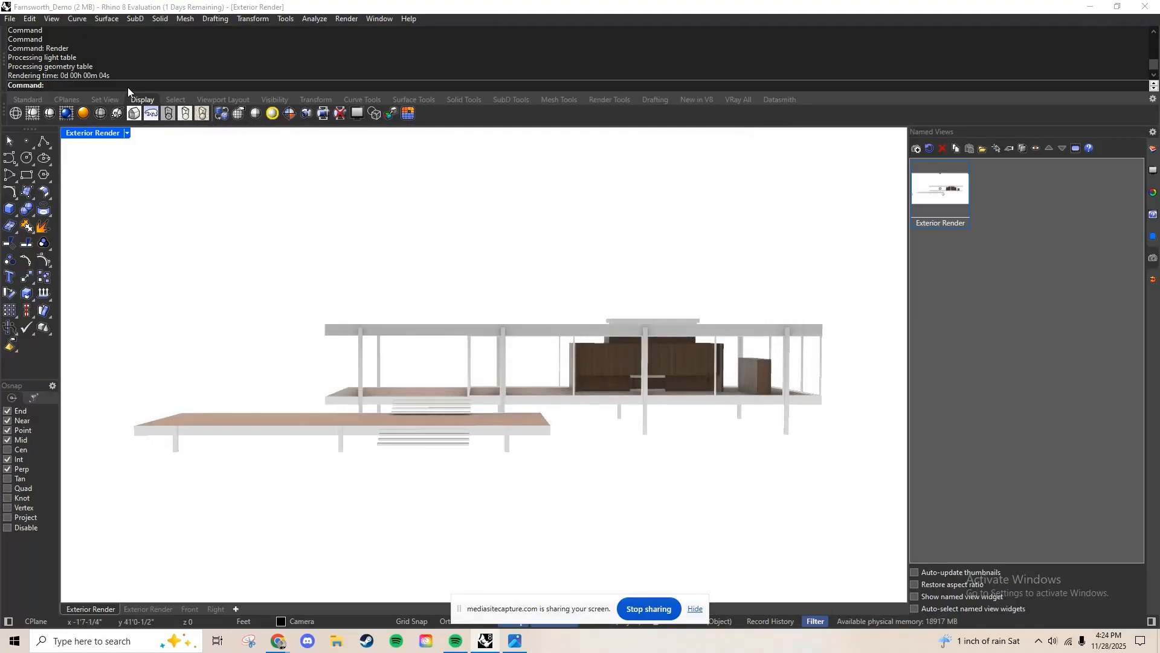
Open the document's Render settings in the Options dialog and move the dialog clear of the model
{"action": "type", "text": "Options"}
{"action": "key", "text": "Return"}
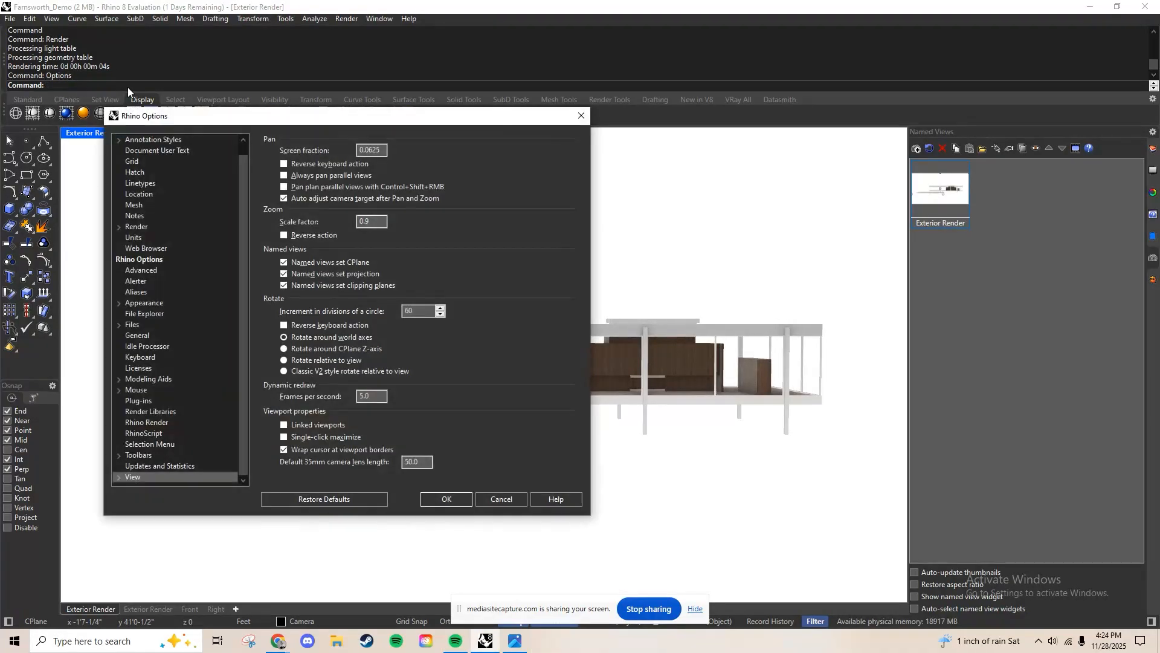
{"action": "left_click", "coordinate": [136, 227]}
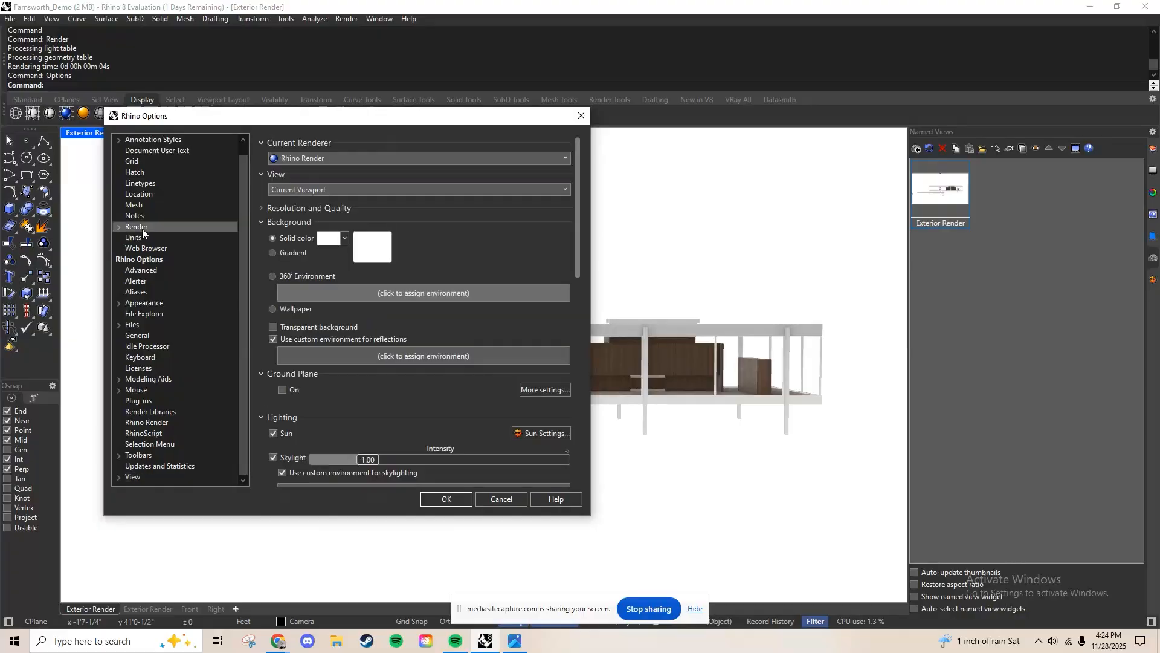
{"action": "left_click_drag", "start_coordinate": [296, 118], "coordinate": [603, 146]}
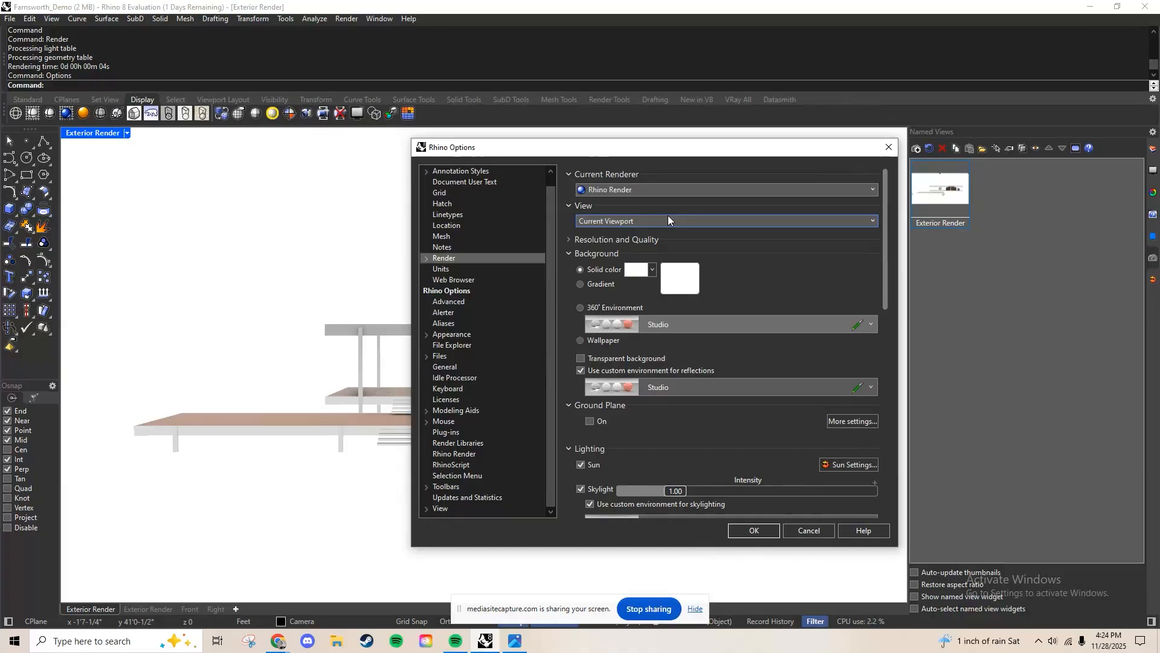
Switch the current renderer to V-Ray for Rhino and set it back to Rhino Render
{"action": "left_click", "coordinate": [674, 186]}
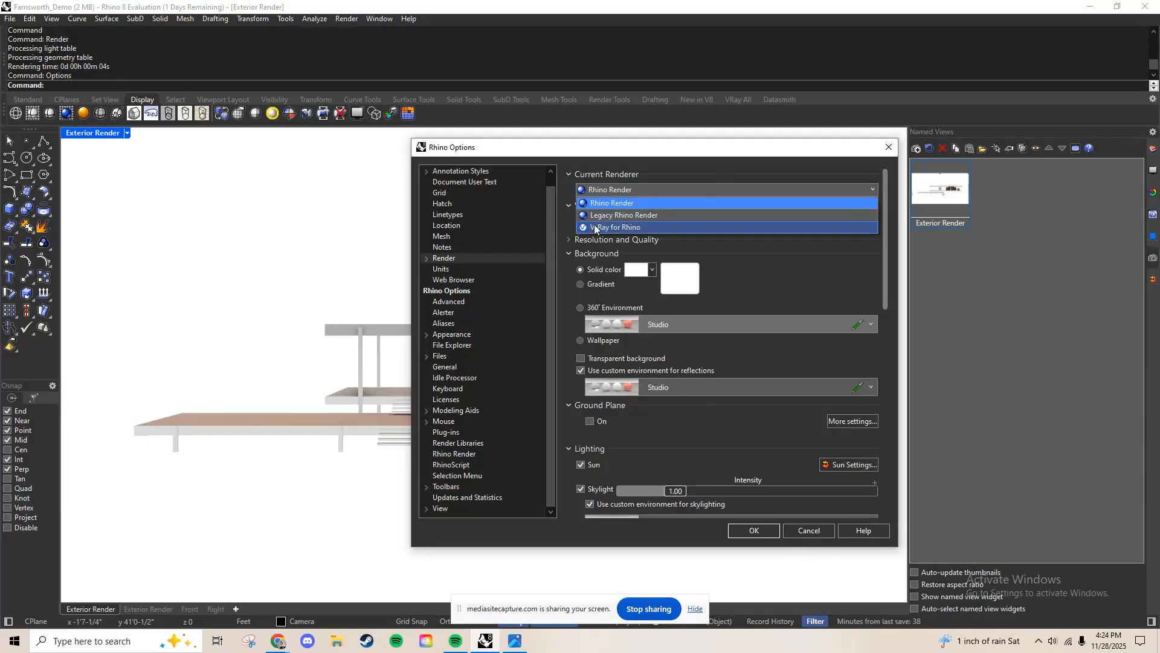
{"action": "left_click", "coordinate": [626, 227]}
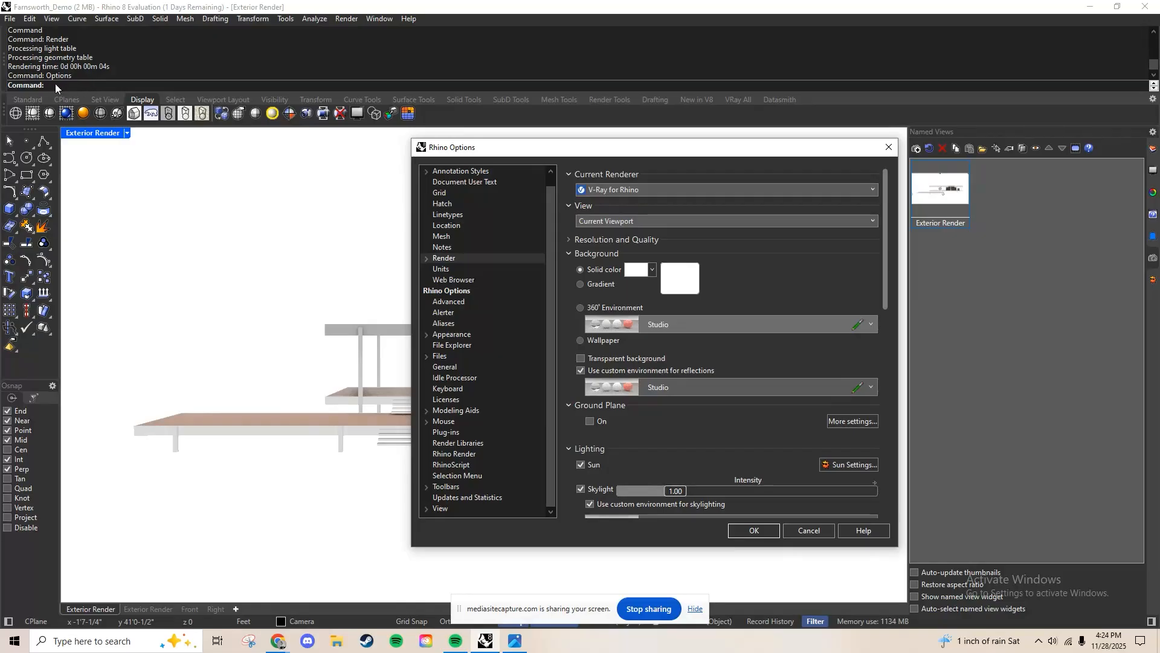
{"action": "left_click", "coordinate": [752, 191]}
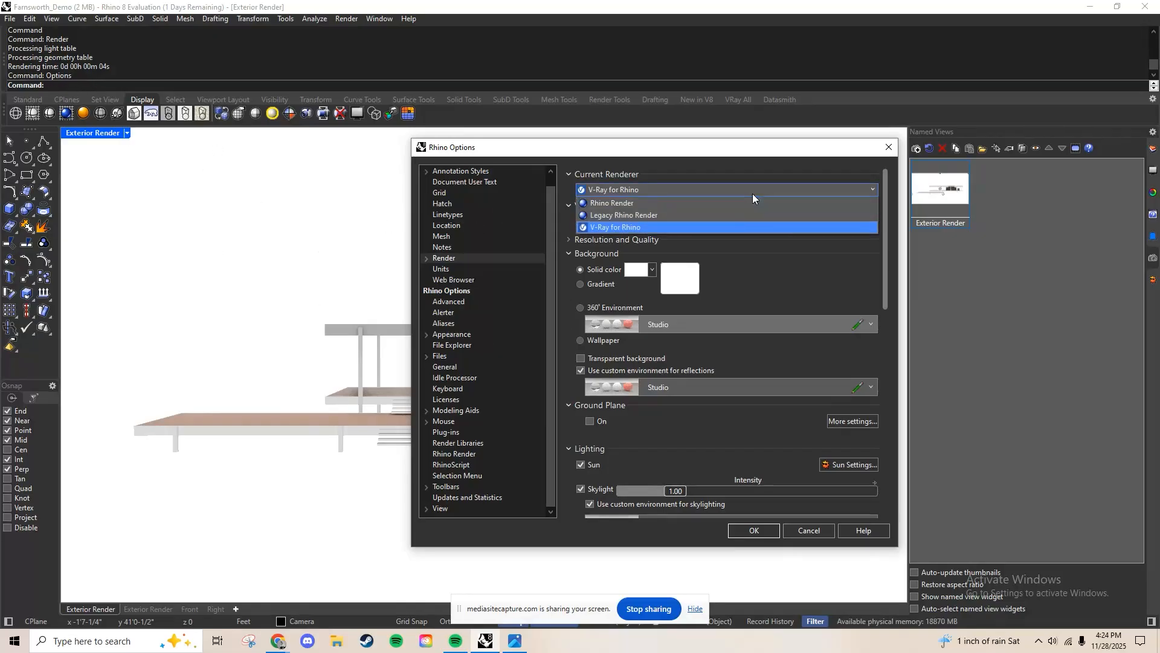
{"action": "left_click", "coordinate": [647, 204]}
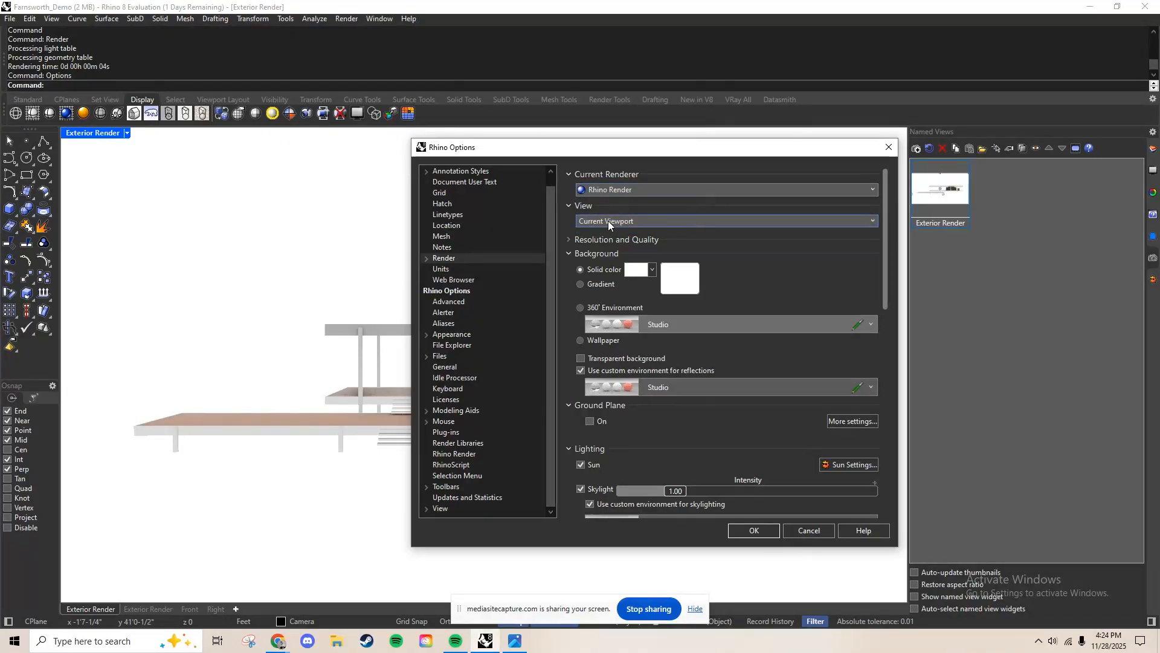
Look through the available view sources for rendering and close the Options dialog
{"action": "left_click", "coordinate": [571, 205]}
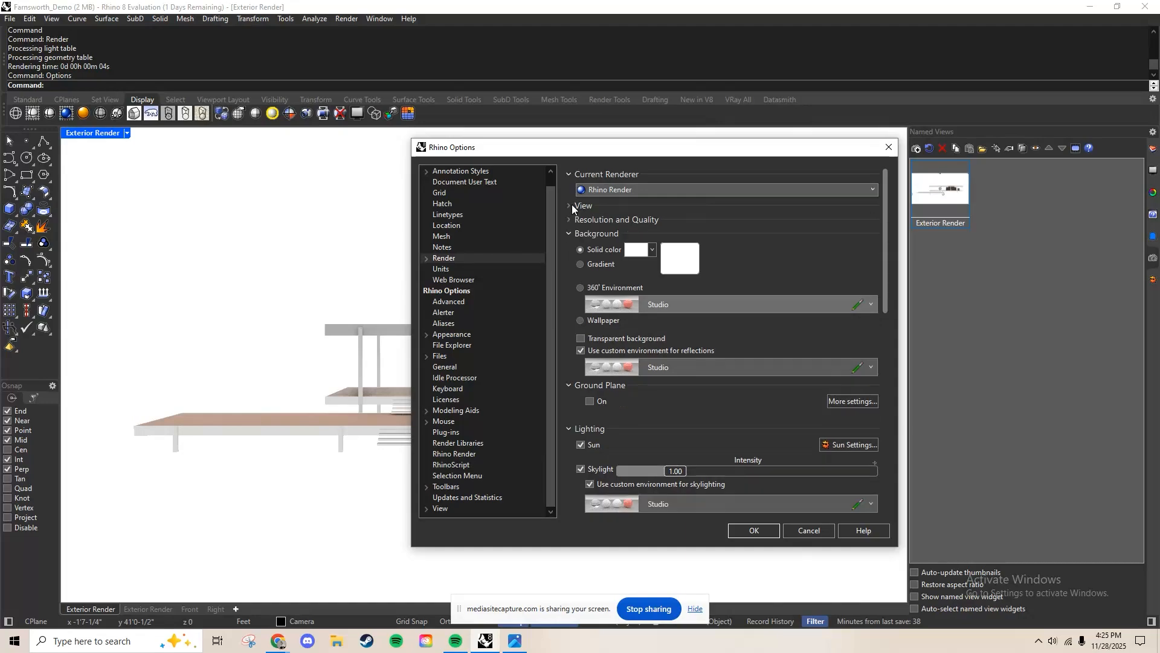
{"action": "left_click", "coordinate": [572, 204]}
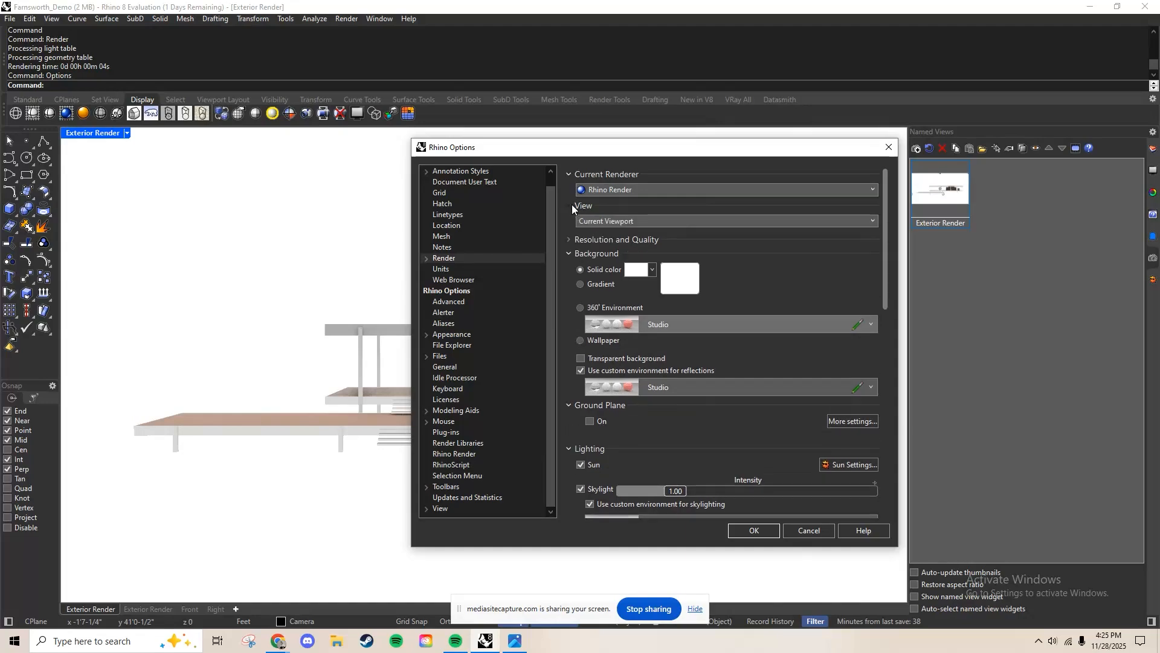
{"action": "left_click", "coordinate": [871, 223]}
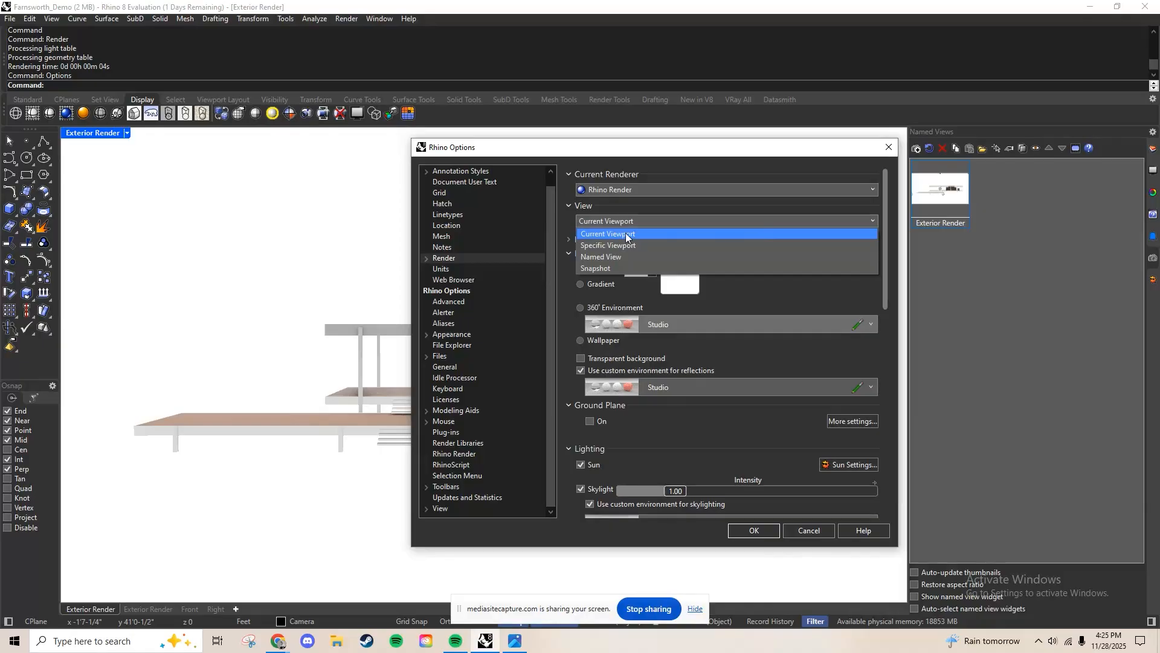
{"action": "left_click", "coordinate": [891, 150]}
{"action": "left_click", "coordinate": [891, 150]}
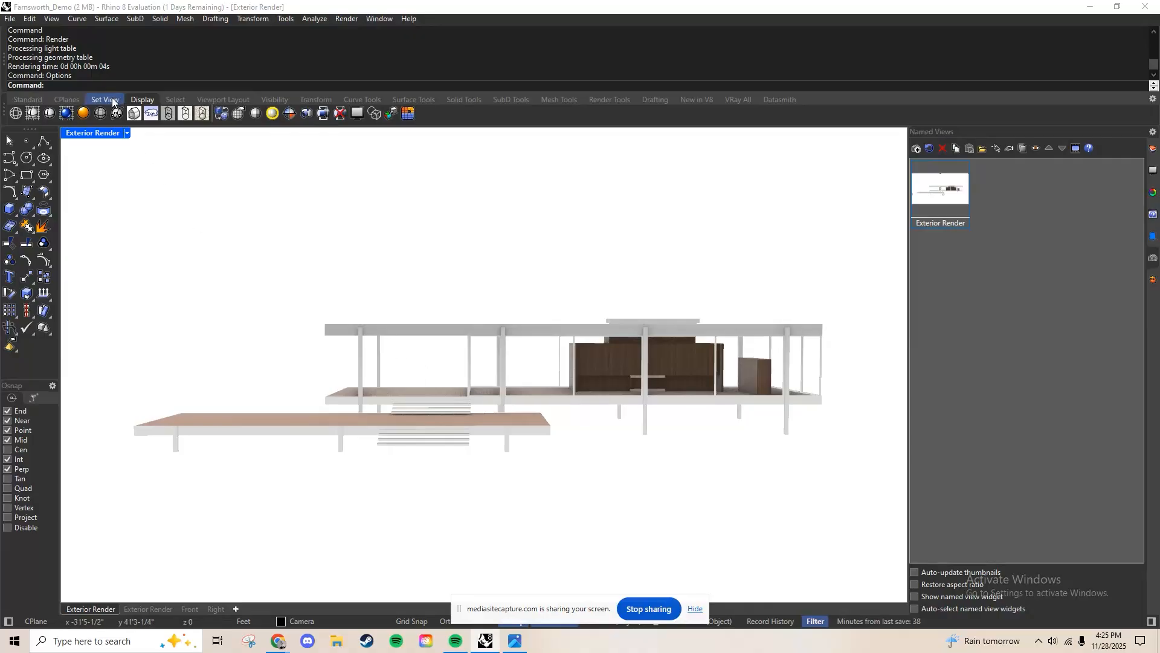
Maximize the shaded Exterior Render viewport, examine the camera frustum around the house, and restore the four-viewport layout
{"action": "left_click", "coordinate": [128, 133]}
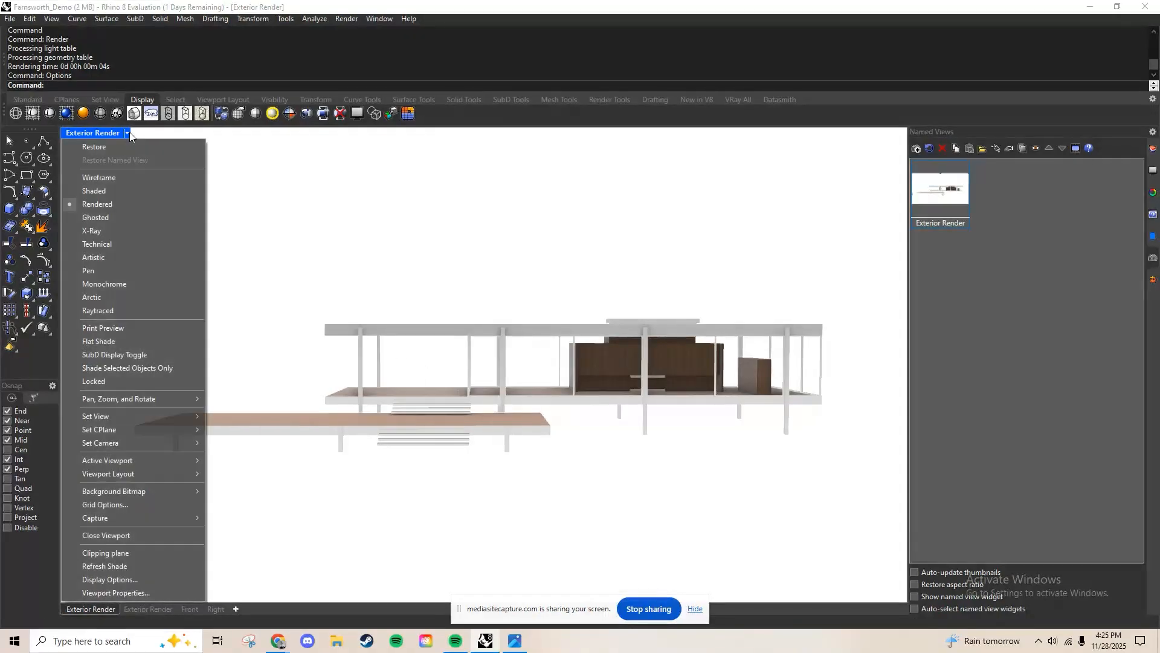
{"action": "left_click", "coordinate": [109, 133]}
{"action": "double_click", "coordinate": [107, 134]}
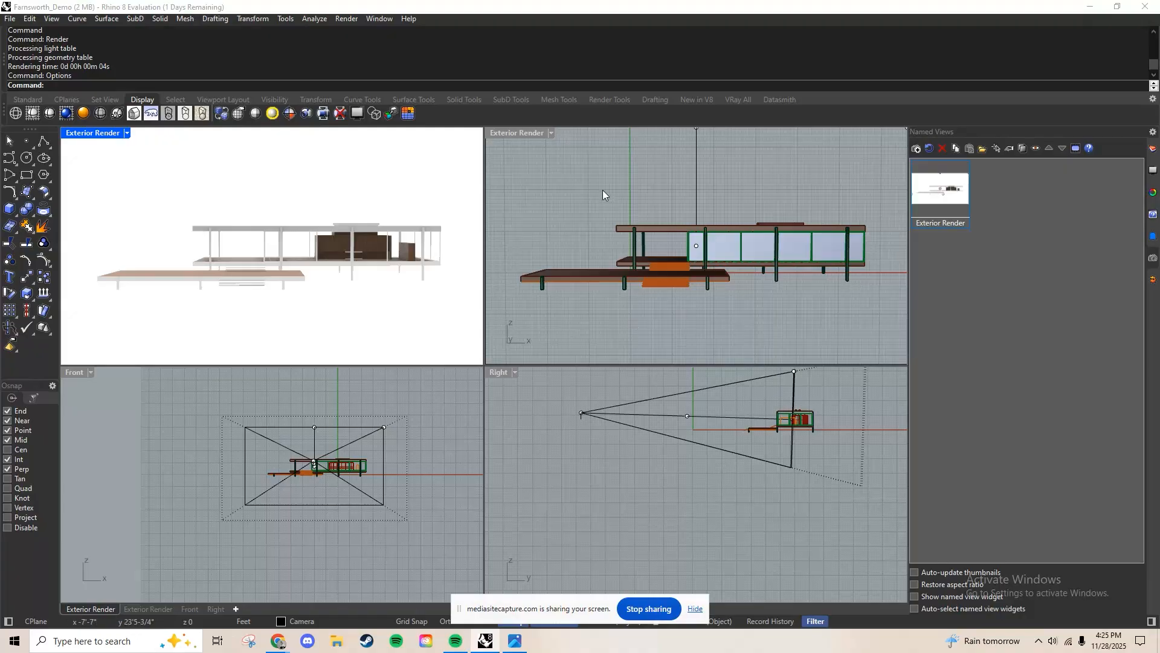
{"action": "left_click", "coordinate": [521, 133]}
{"action": "double_click", "coordinate": [521, 132]}
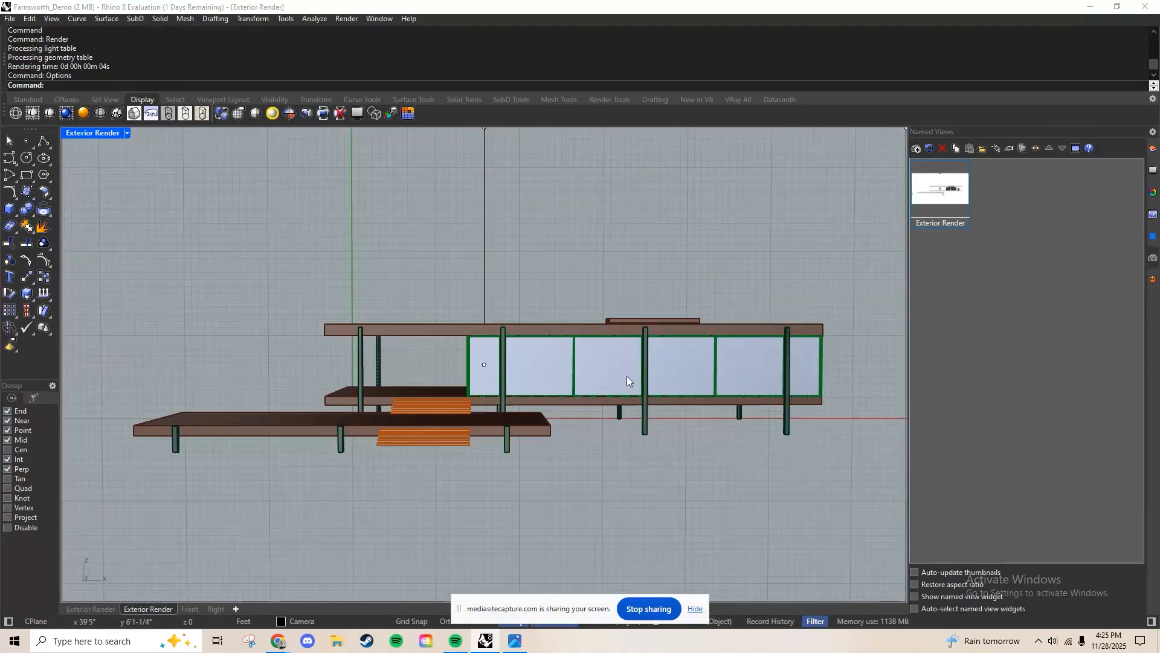
{"action": "right_click_drag", "start_coordinate": [284, 213], "coordinate": [368, 387]}
{"action": "scroll", "coordinate": [523, 332], "scroll_direction": "down", "scroll_amount": 10}
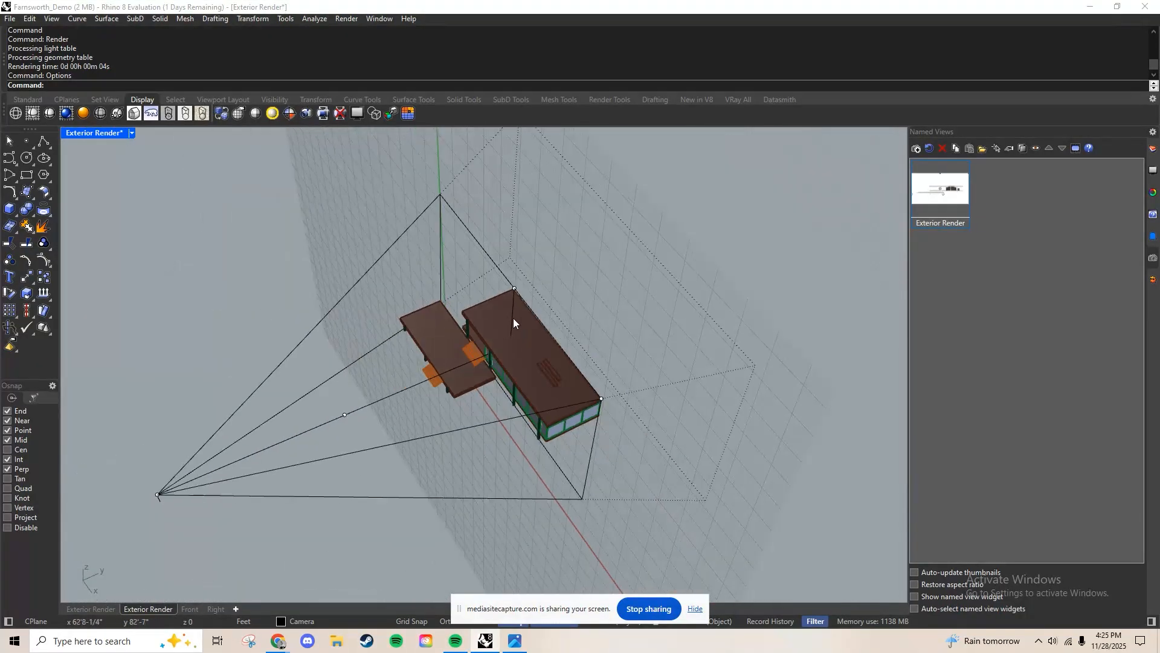
{"action": "right_click_drag", "start_coordinate": [513, 318], "coordinate": [417, 272]}
{"action": "left_click", "coordinate": [131, 133]}
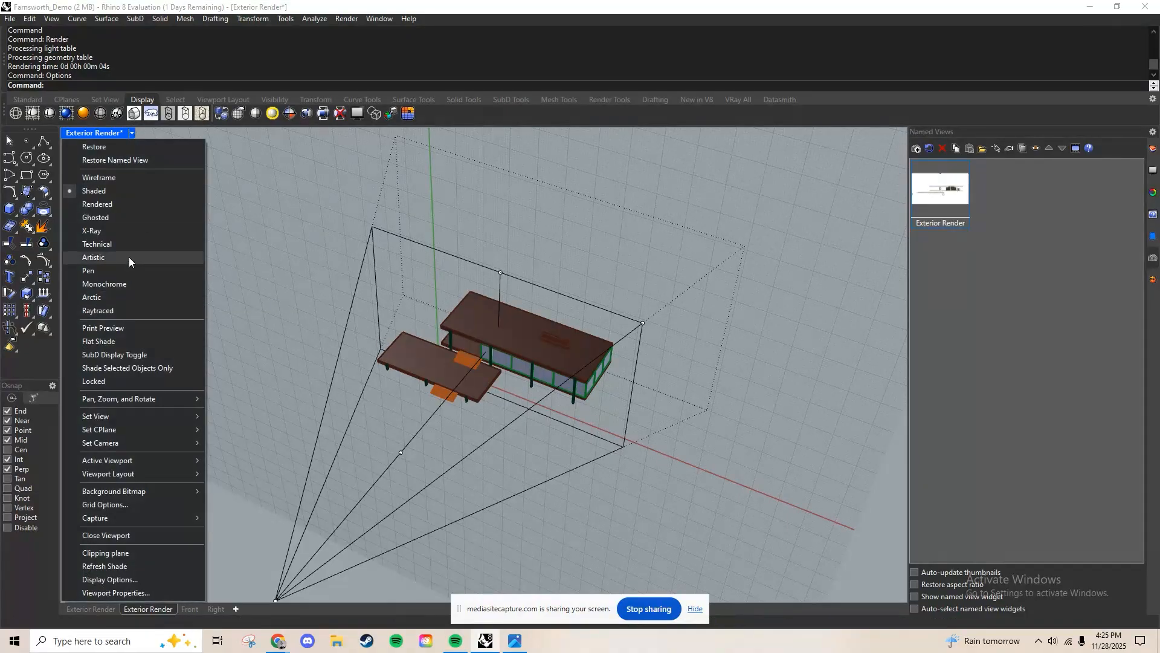
{"action": "left_click", "coordinate": [121, 145]}
Maximize the Front viewport and frame the house elevation closely
{"action": "double_click", "coordinate": [75, 373]}
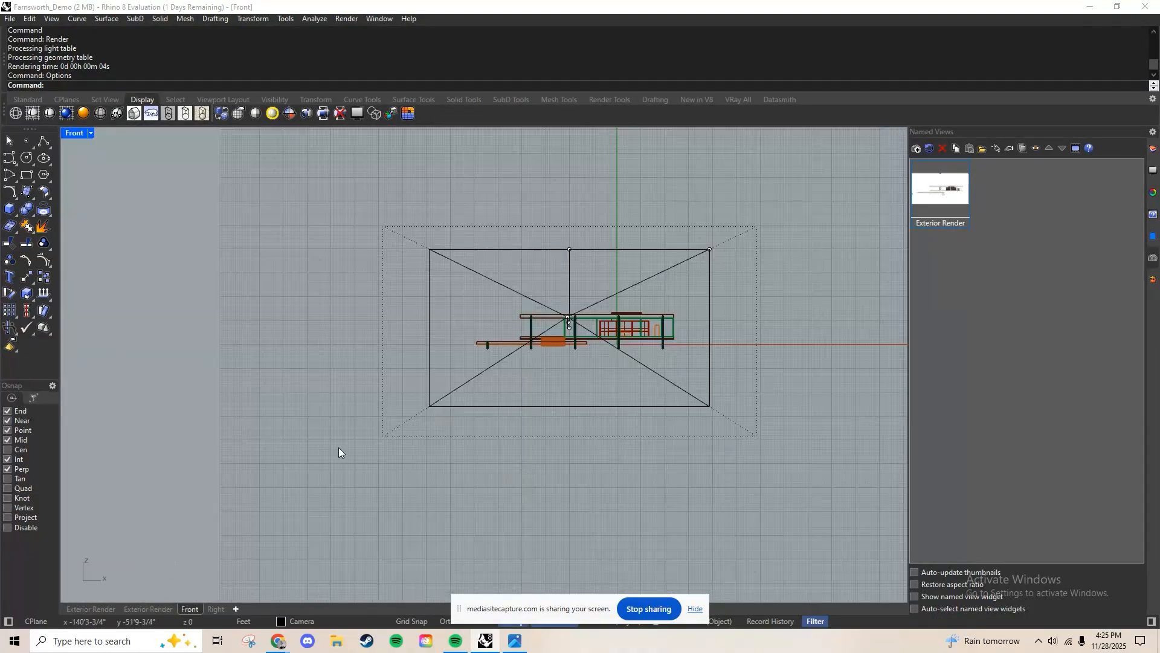
{"action": "scroll", "coordinate": [574, 257], "scroll_direction": "up", "scroll_amount": 5}
{"action": "scroll", "coordinate": [575, 252], "scroll_direction": "up", "scroll_amount": 2}
{"action": "right_click_drag", "start_coordinate": [575, 252], "coordinate": [701, 327]}
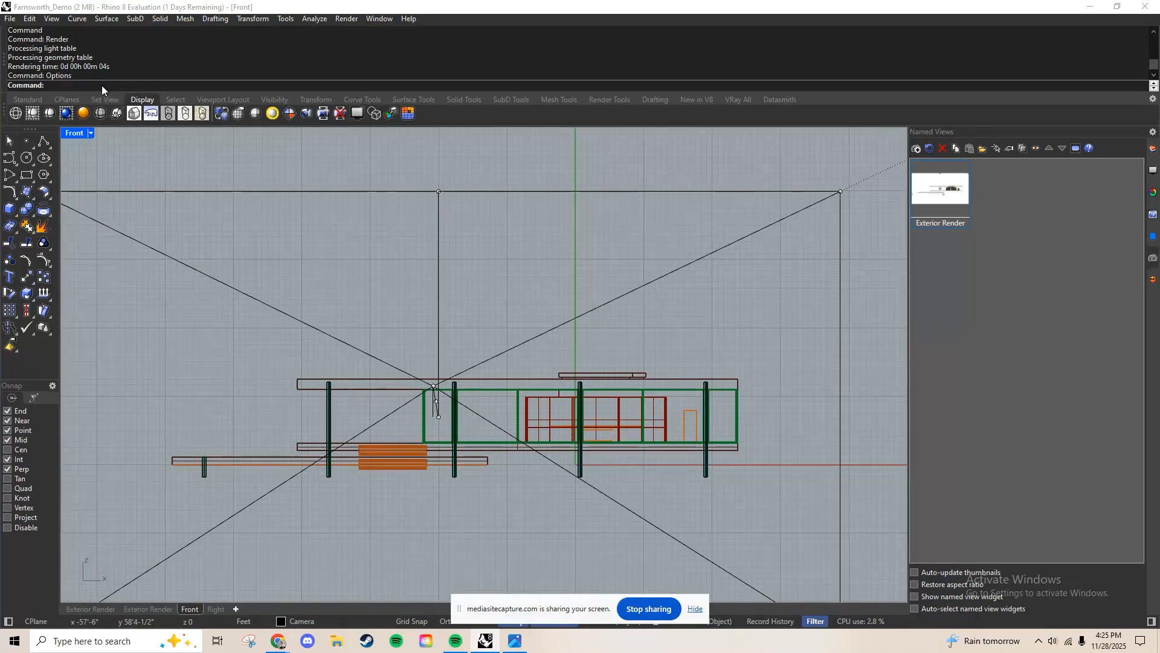
Reopen the Render options and set the render view to the named view Exterior Render
{"action": "key", "text": "Return"}
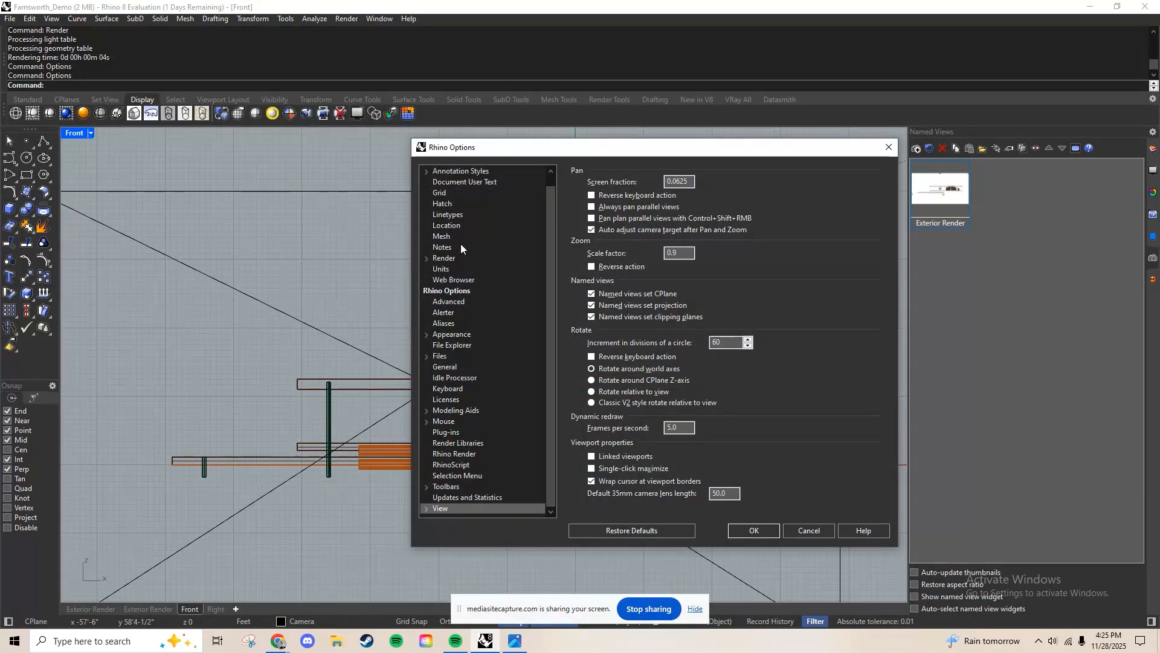
{"action": "left_click", "coordinate": [452, 258]}
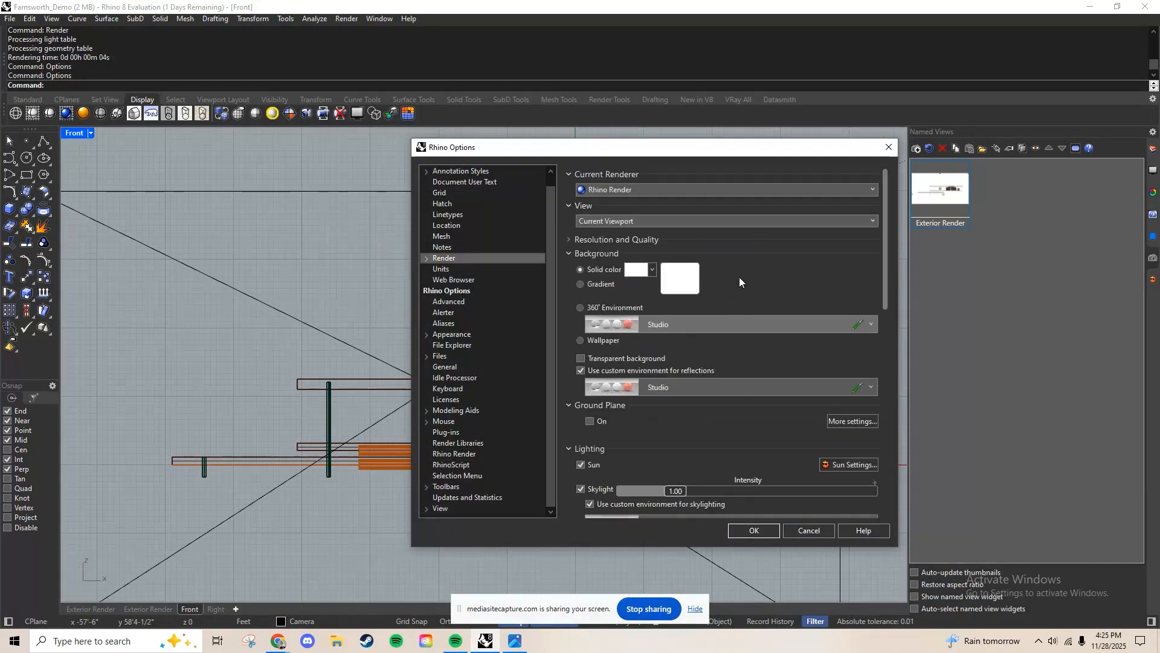
{"action": "left_click", "coordinate": [661, 222]}
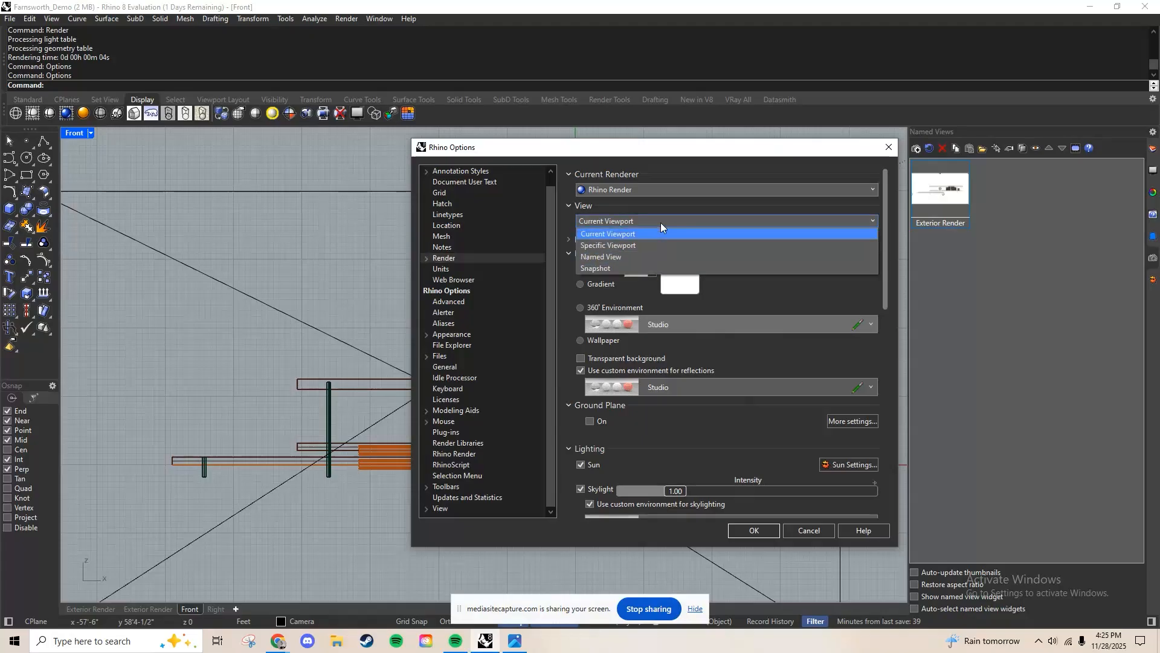
{"action": "left_click", "coordinate": [607, 256]}
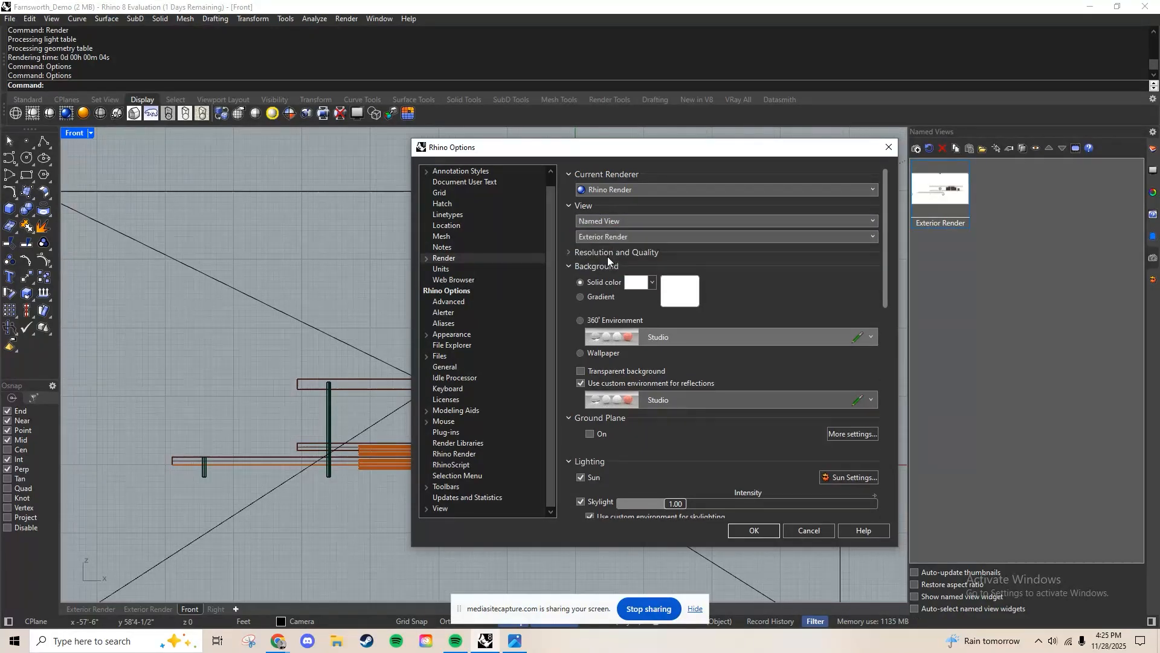
{"action": "left_click", "coordinate": [638, 242]}
{"action": "left_click", "coordinate": [638, 250]}
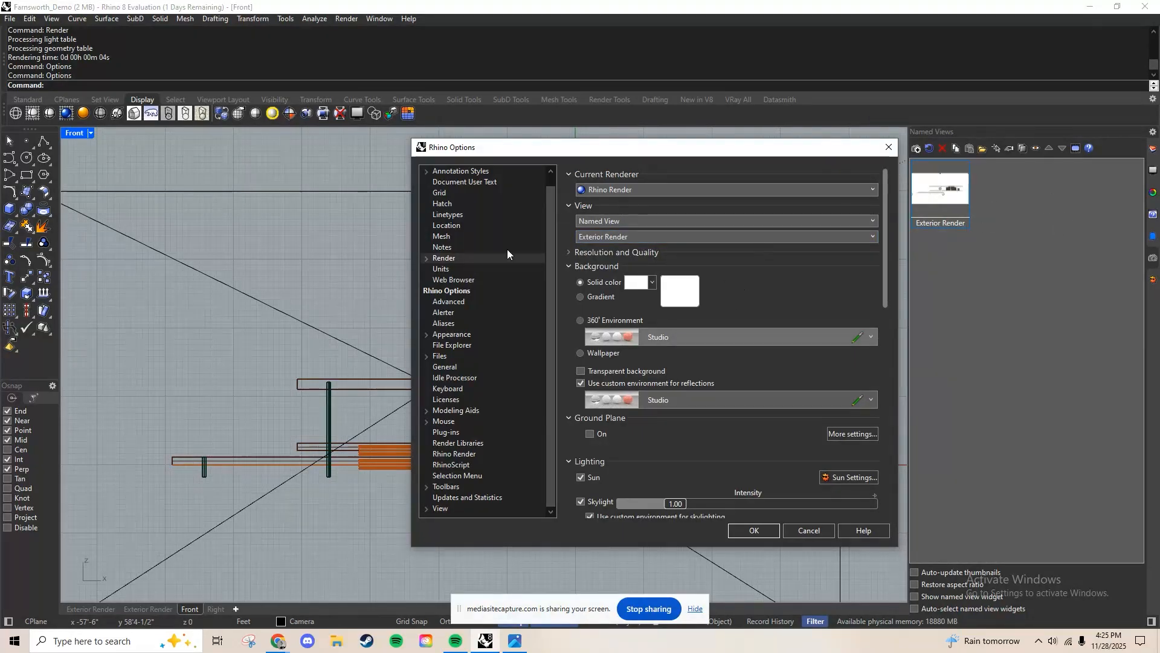
Expand the resolution and quality settings and set the render dimensions to 3840 x 2160 [16:9] 4K
{"action": "left_click", "coordinate": [571, 252]}
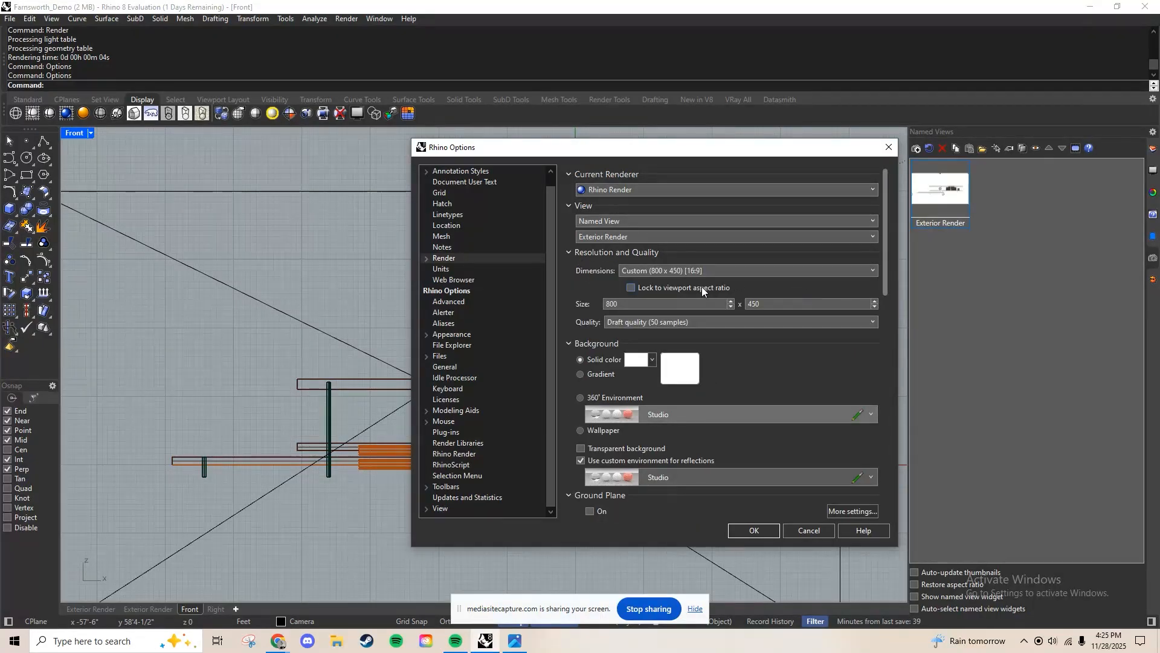
{"action": "left_click", "coordinate": [844, 272]}
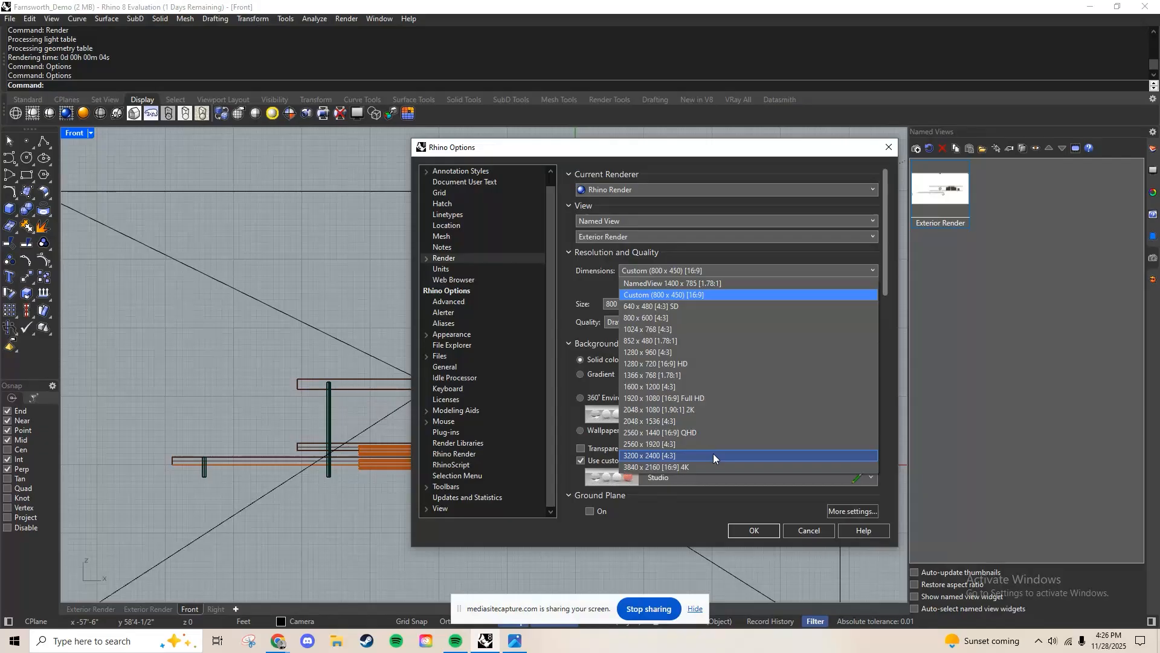
{"action": "left_click", "coordinate": [679, 467]}
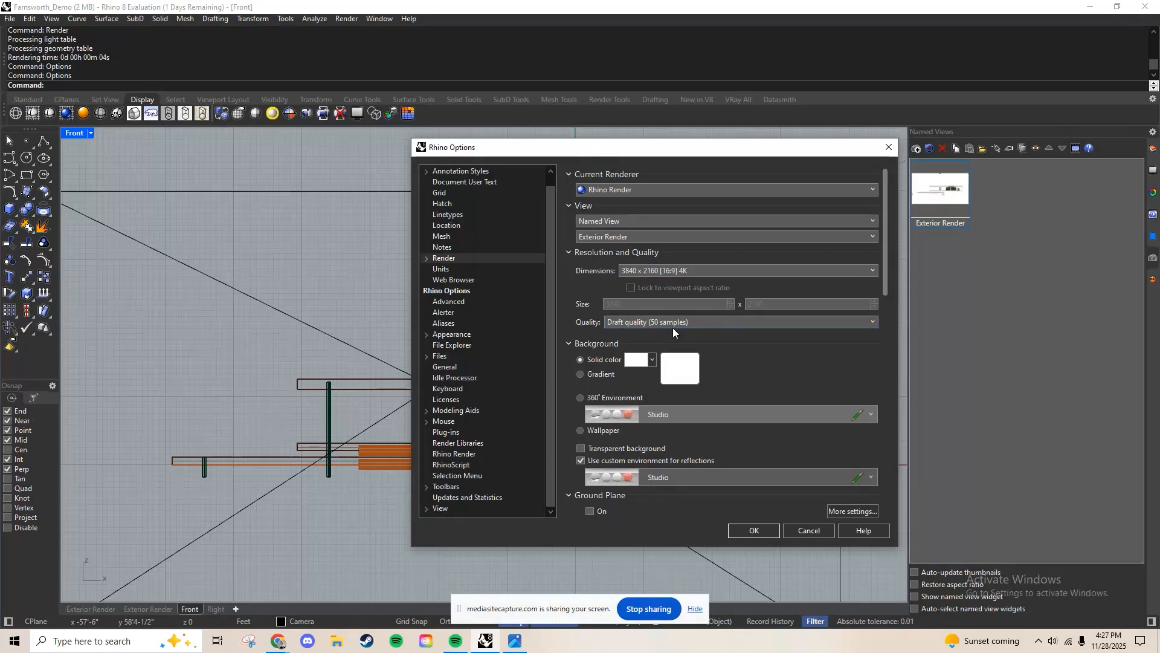
Set the render quality to Final quality (1500 samples)
{"action": "left_click", "coordinate": [724, 324]}
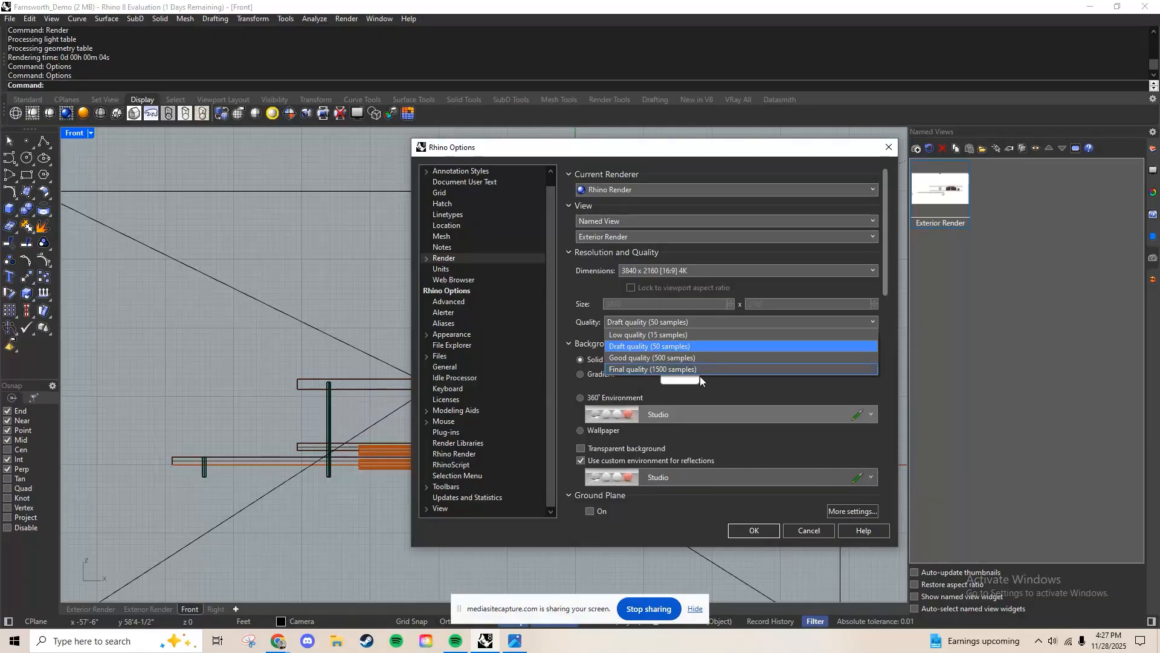
{"action": "left_click", "coordinate": [664, 358]}
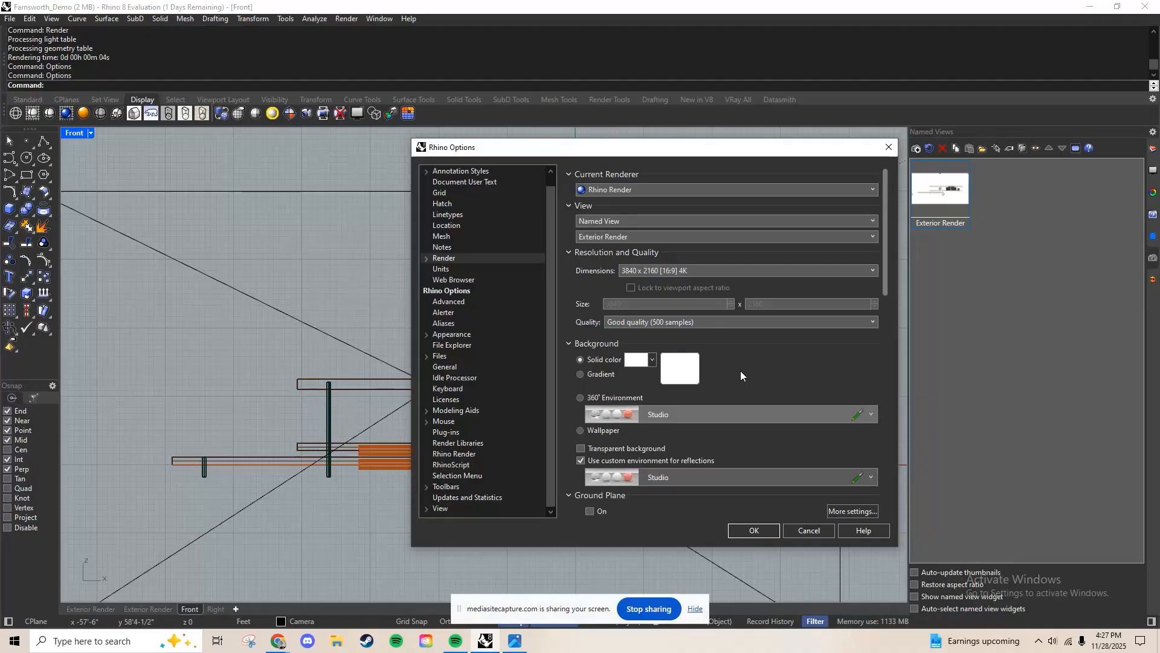
{"action": "scroll", "coordinate": [737, 358], "scroll_direction": "down", "scroll_amount": 1}
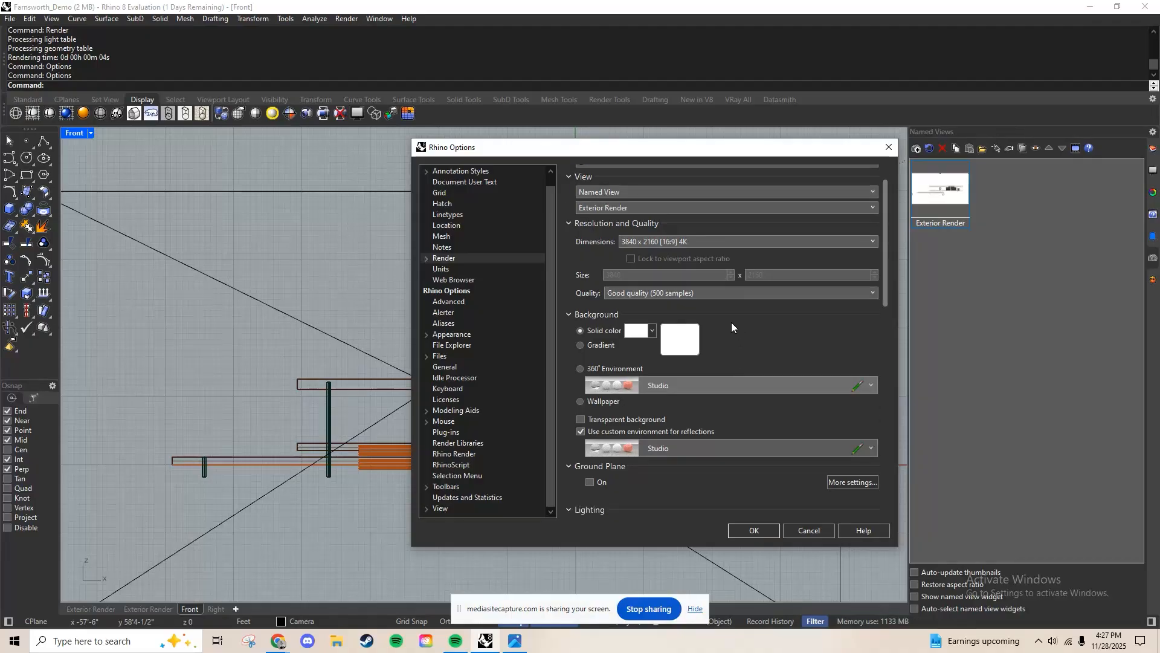
{"action": "left_click", "coordinate": [740, 292]}
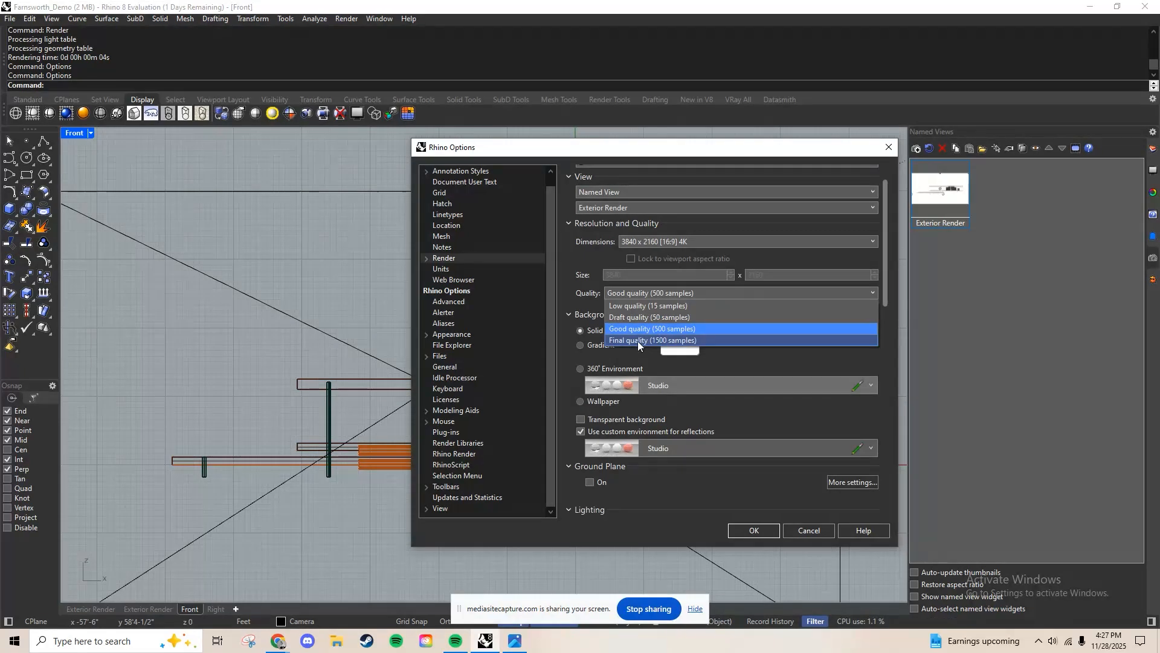
{"action": "left_click", "coordinate": [664, 341]}
{"action": "scroll", "coordinate": [824, 336], "scroll_direction": "down", "scroll_amount": 1}
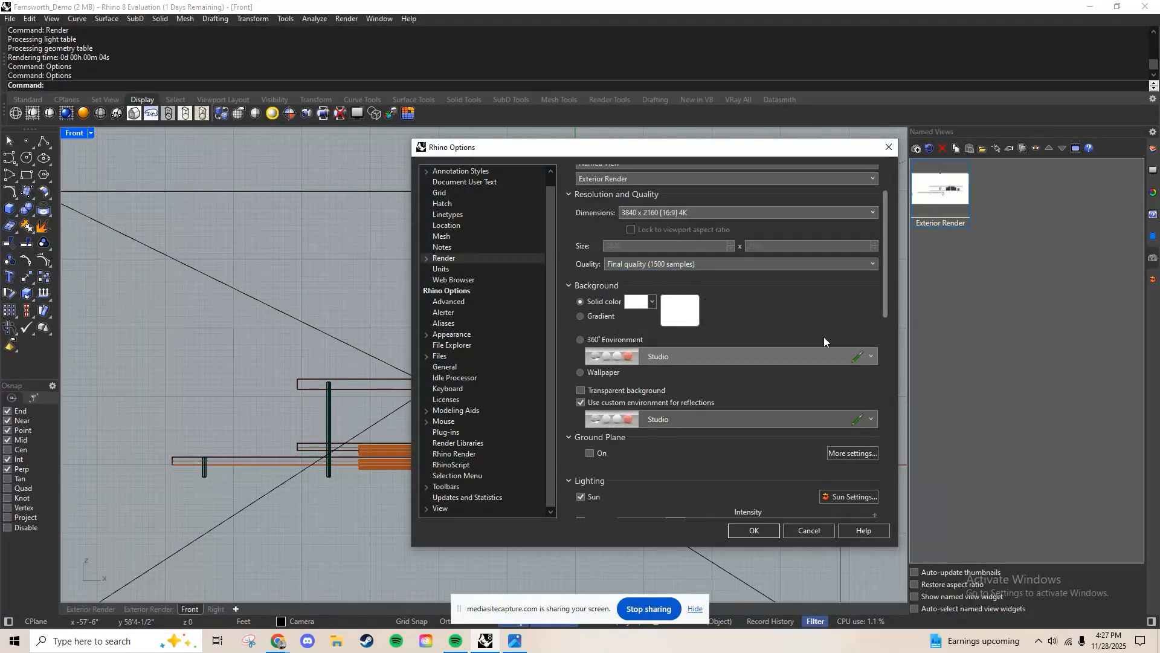
Move the options dialog clear of the model and accept the render settings
{"action": "scroll", "coordinate": [815, 338], "scroll_direction": "up", "scroll_amount": 1}
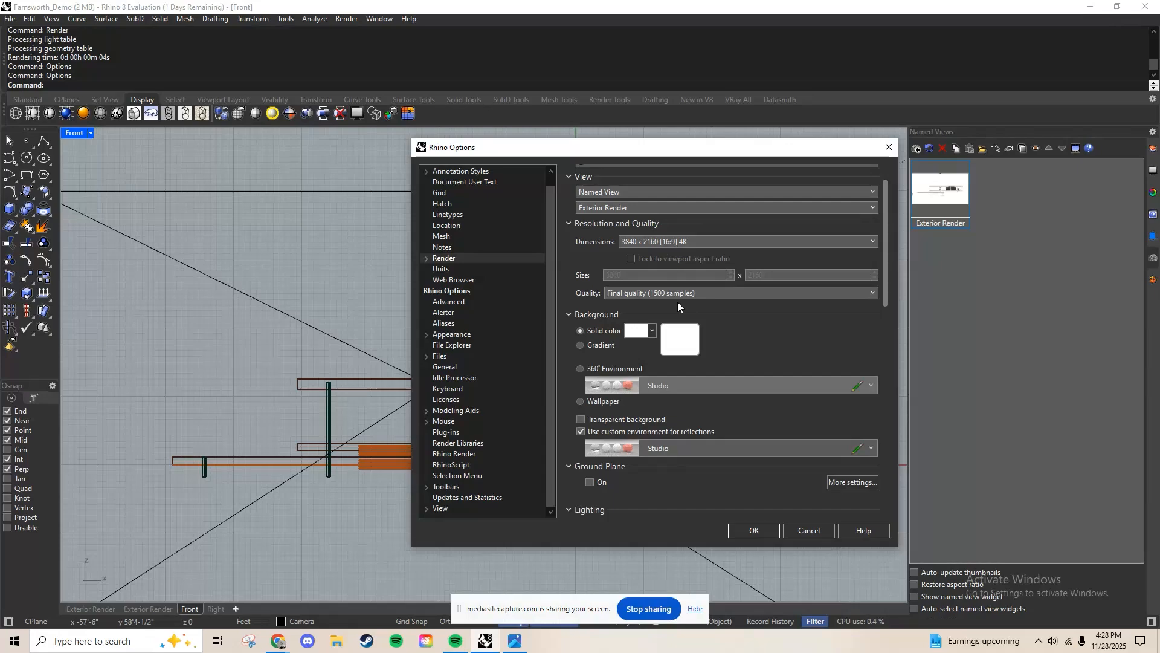
{"action": "scroll", "coordinate": [747, 335], "scroll_direction": "down", "scroll_amount": 1}
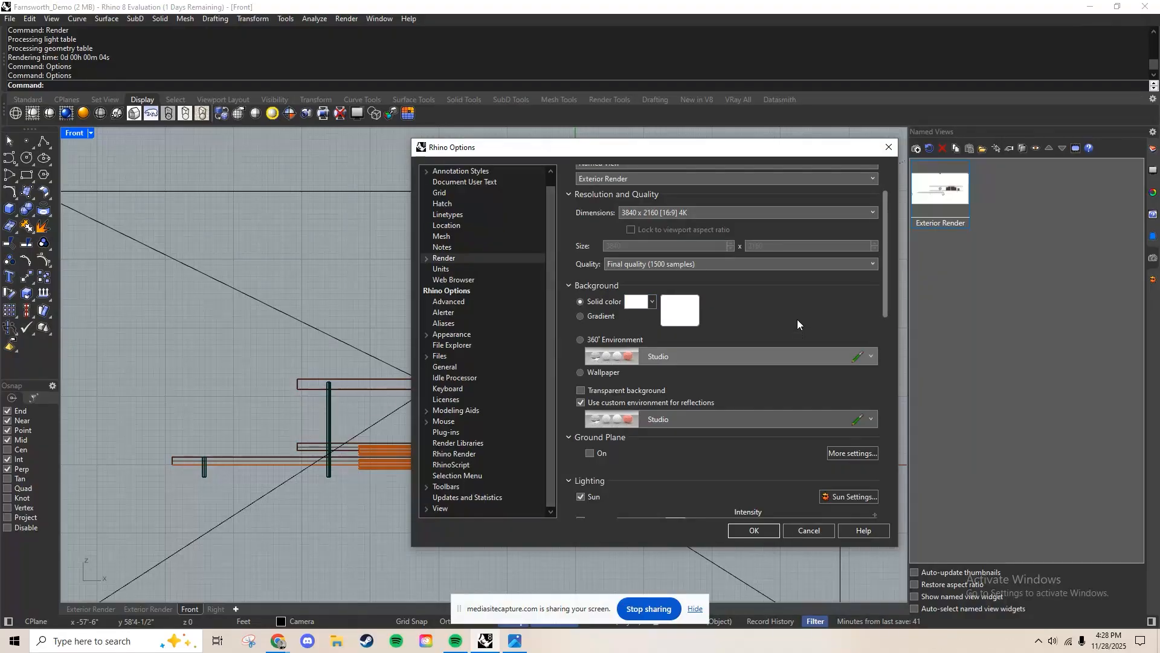
{"action": "left_click_drag", "start_coordinate": [607, 147], "coordinate": [786, 123]}
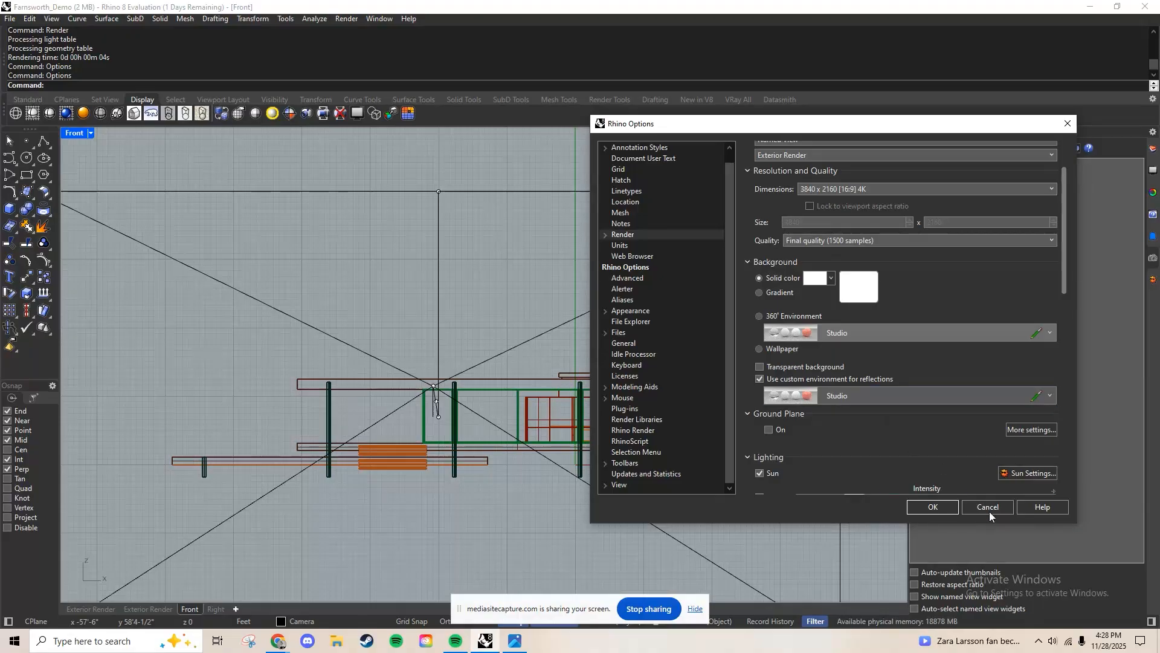
{"action": "left_click", "coordinate": [941, 512]}
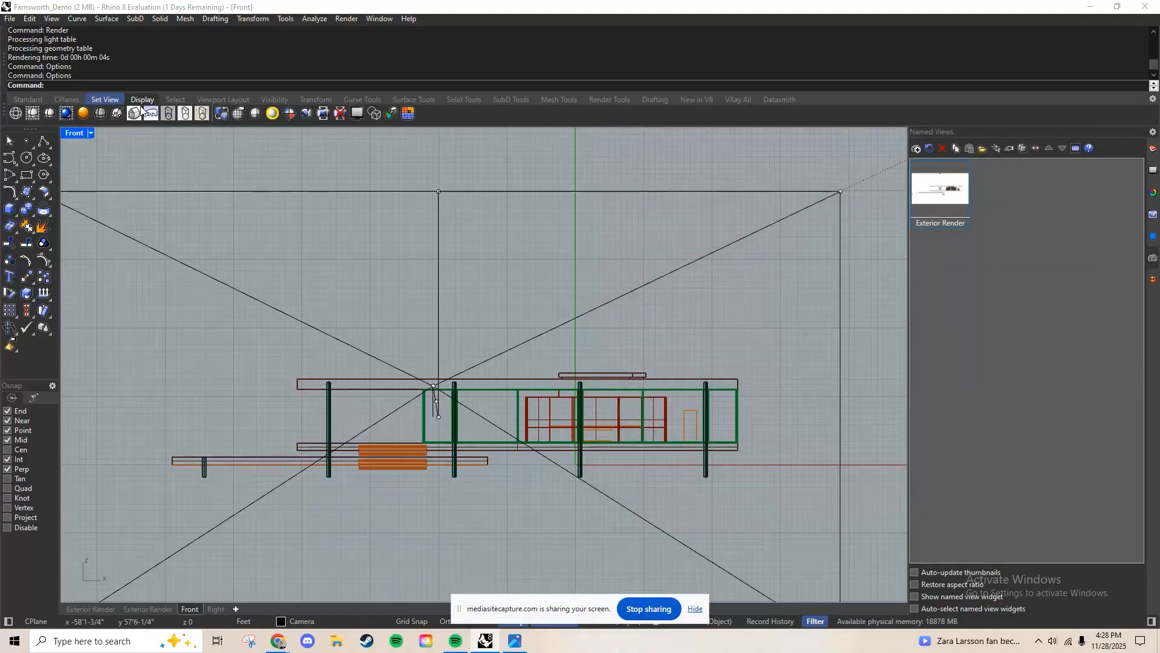
Restore the Exterior Render named view and switch its viewport to the Rendered display mode
{"action": "double_click", "coordinate": [941, 197]}
{"action": "left_click", "coordinate": [983, 255]}
{"action": "double_click", "coordinate": [943, 194]}
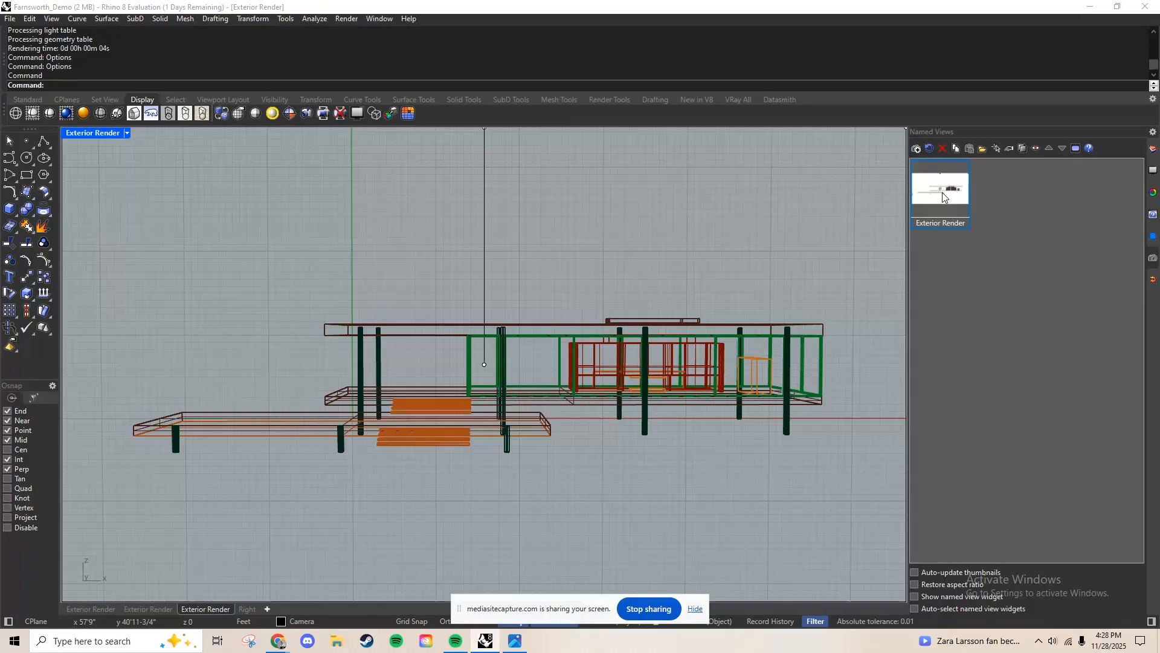
{"action": "left_click", "coordinate": [105, 99]}
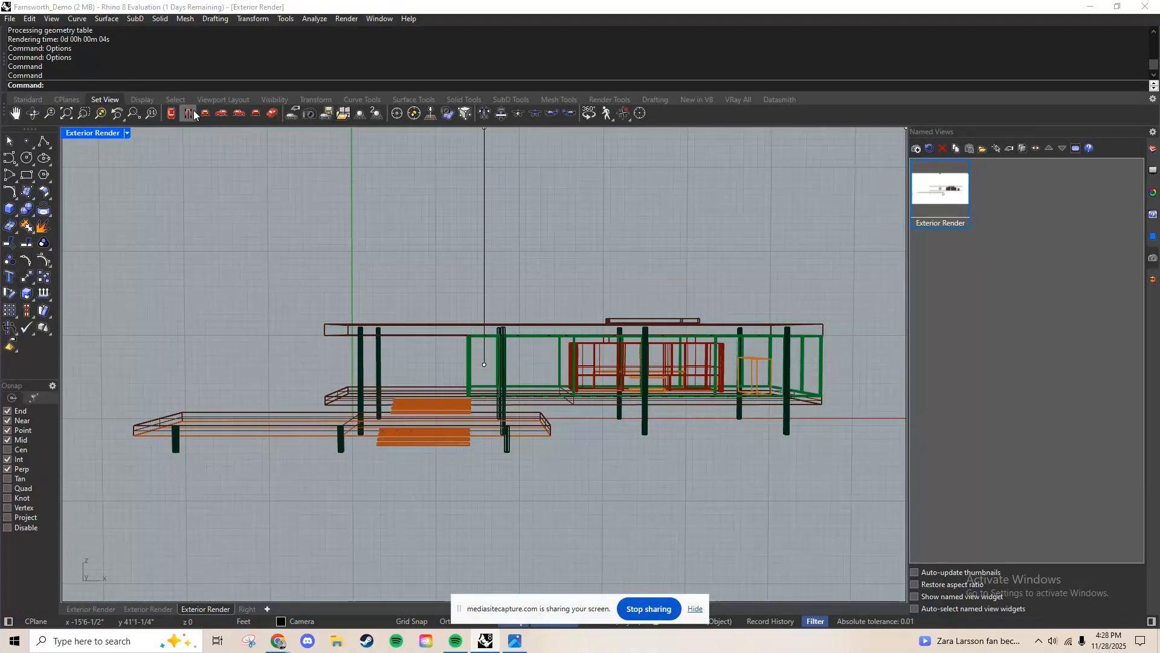
{"action": "left_click", "coordinate": [152, 102]}
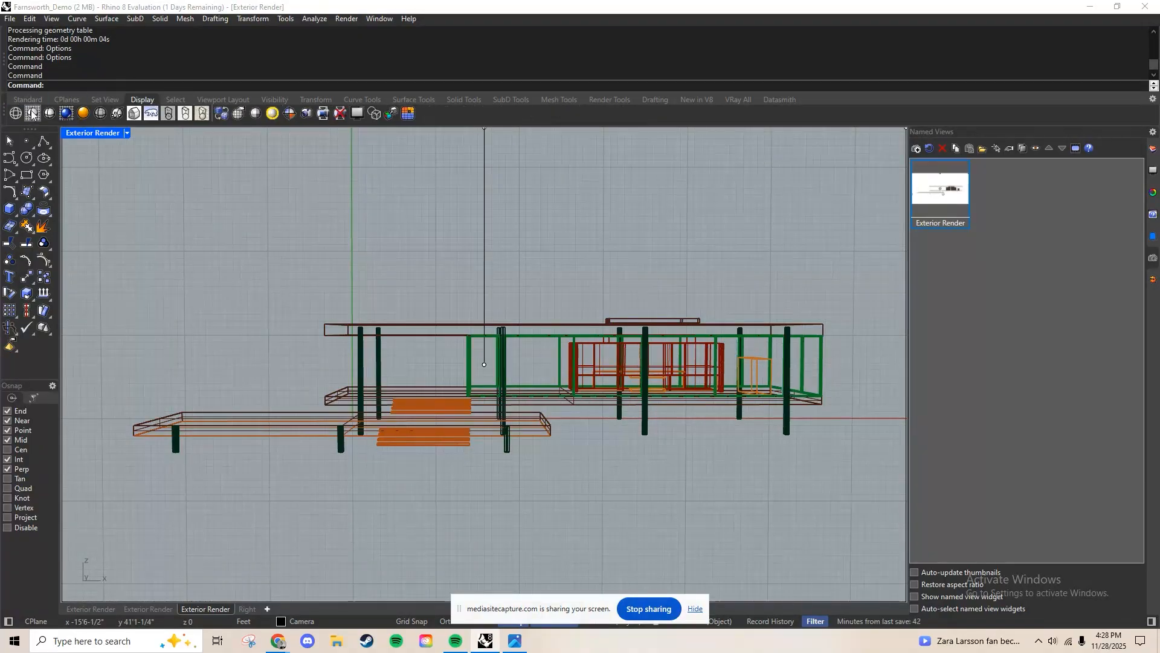
{"action": "left_click", "coordinate": [67, 114]}
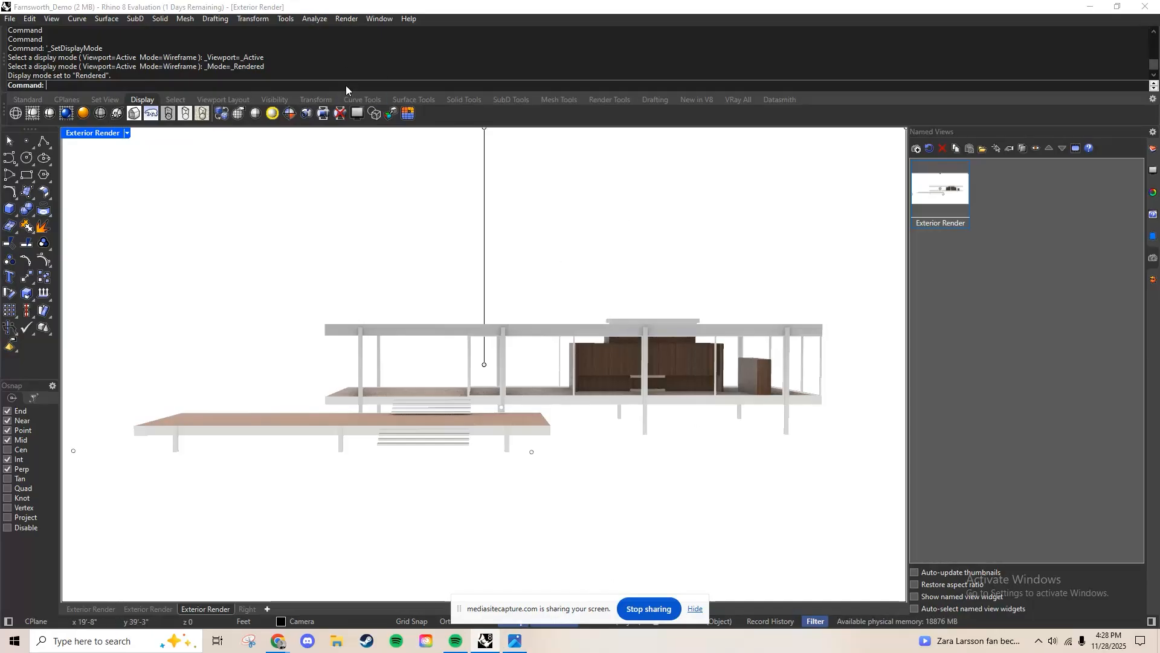
Reopen the render options, set the background to 360° Environment, and accept the change
{"action": "type", "text": "Options"}
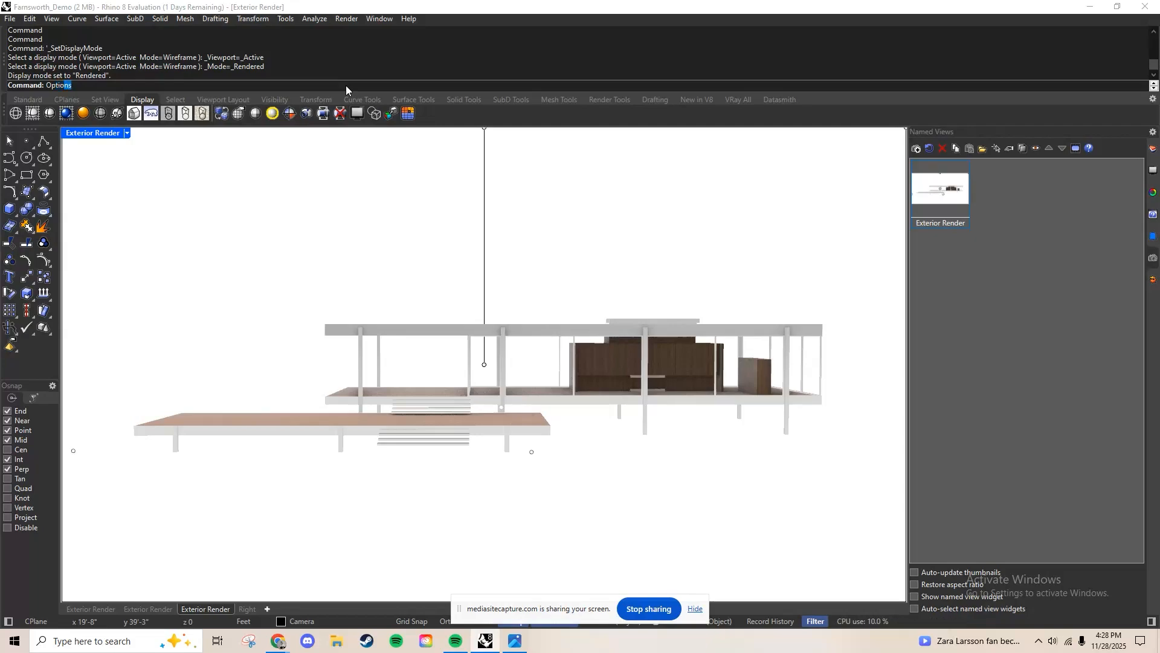
{"action": "key", "text": "Return"}
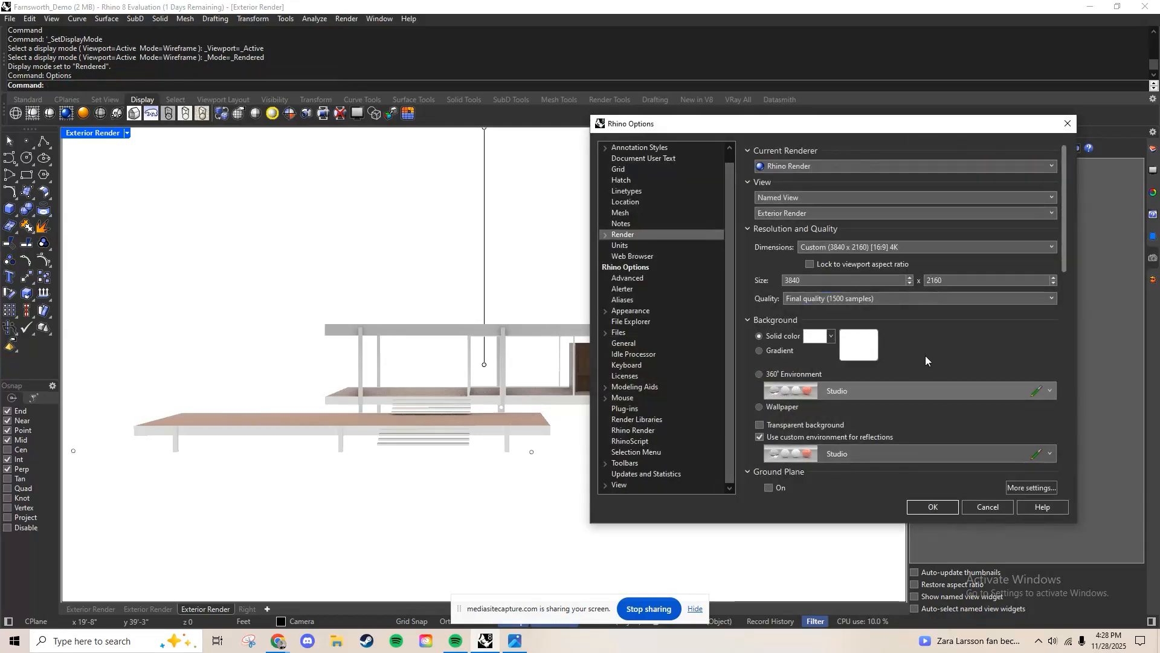
{"action": "scroll", "coordinate": [776, 354], "scroll_direction": "down", "scroll_amount": 1}
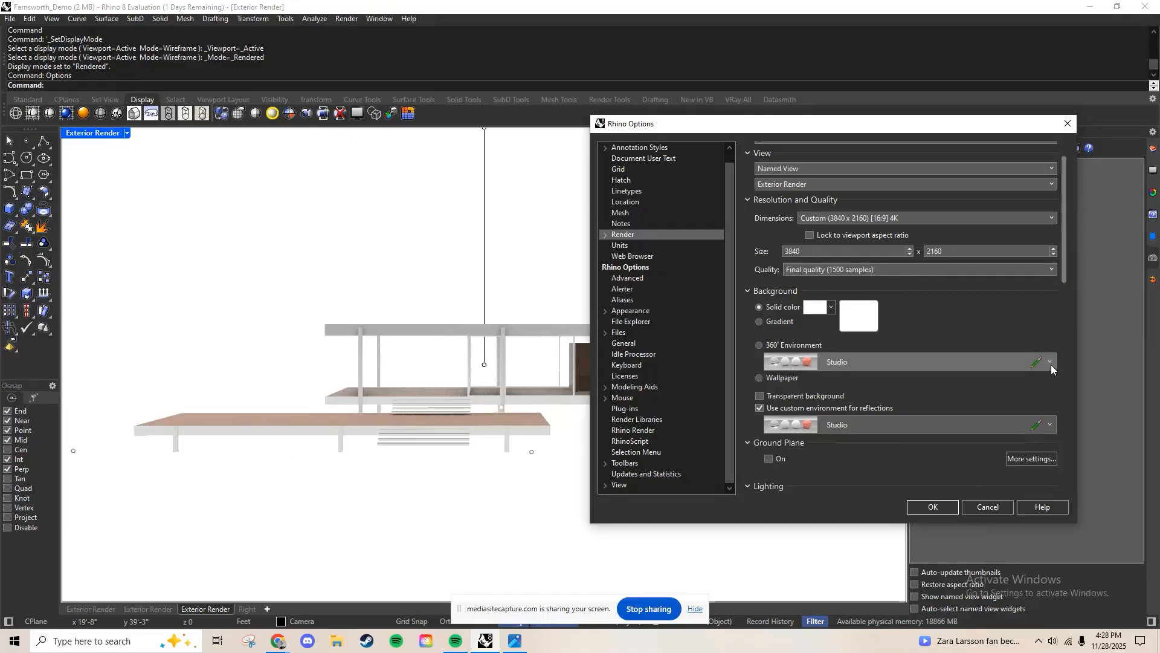
{"action": "left_click", "coordinate": [758, 345]}
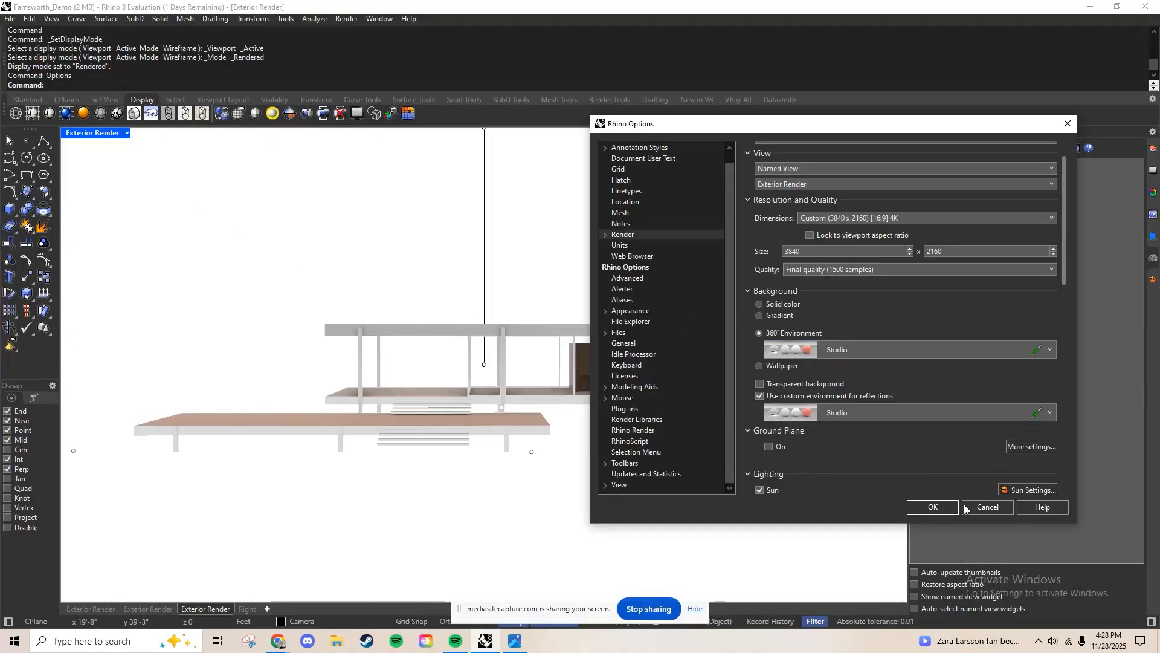
{"action": "left_click", "coordinate": [933, 507]}
Orbit around the house to inspect the background, restore the Exterior Render named view, and reopen the render options
{"action": "right_click_drag", "start_coordinate": [505, 298], "coordinate": [602, 262]}
{"action": "right_click_drag", "start_coordinate": [668, 285], "coordinate": [735, 324]}
{"action": "double_click", "coordinate": [927, 200]}
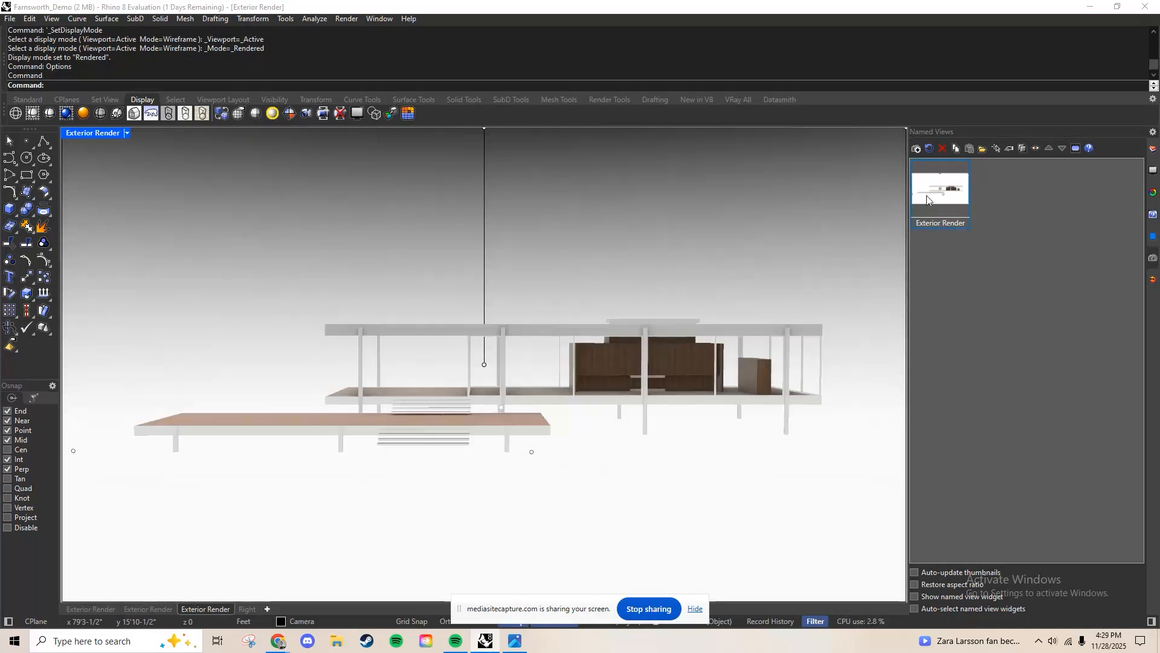
{"action": "left_click", "coordinate": [1035, 284]}
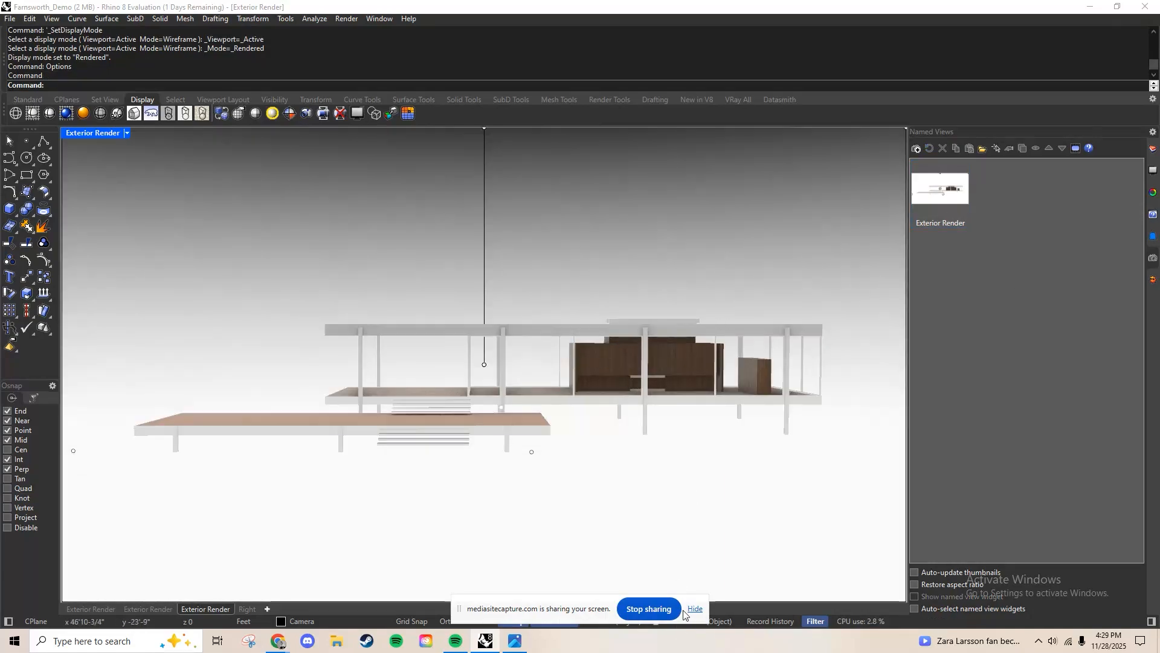
{"action": "type", "text": "Options"}
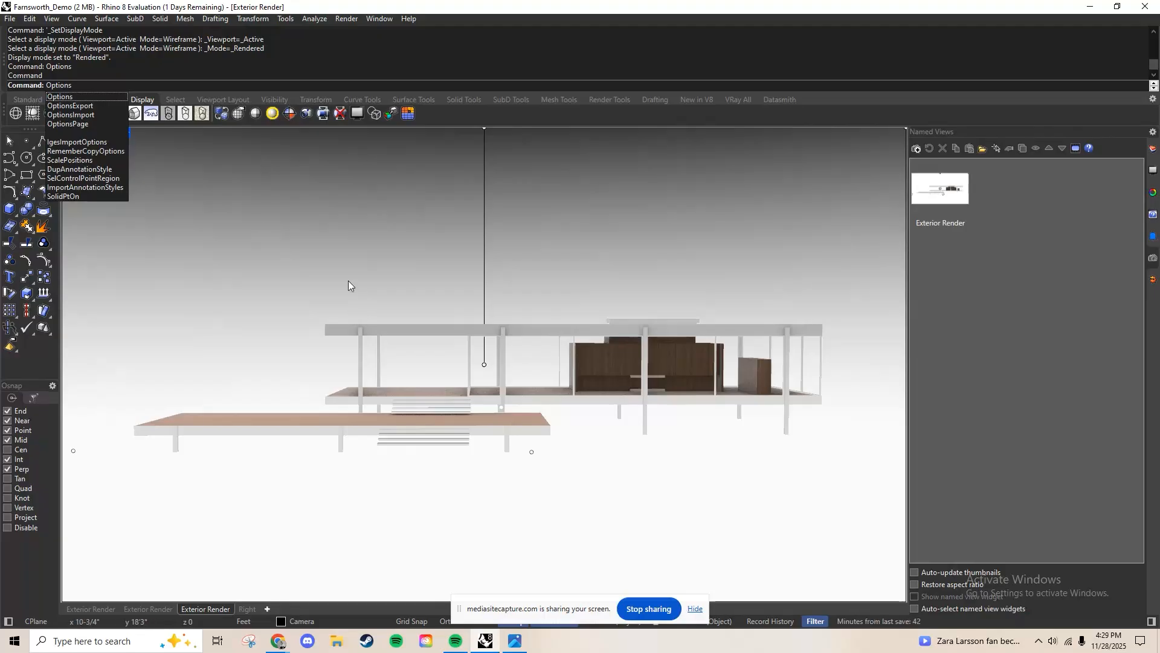
{"action": "key", "text": "Return"}
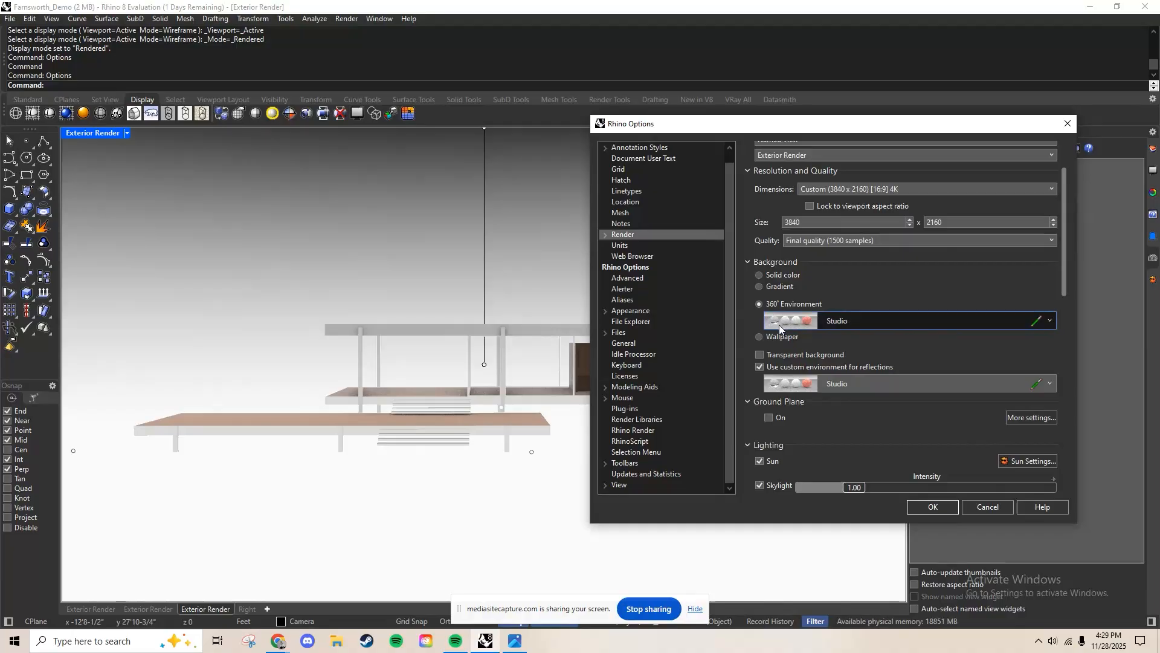
{"action": "left_click", "coordinate": [1034, 322]}
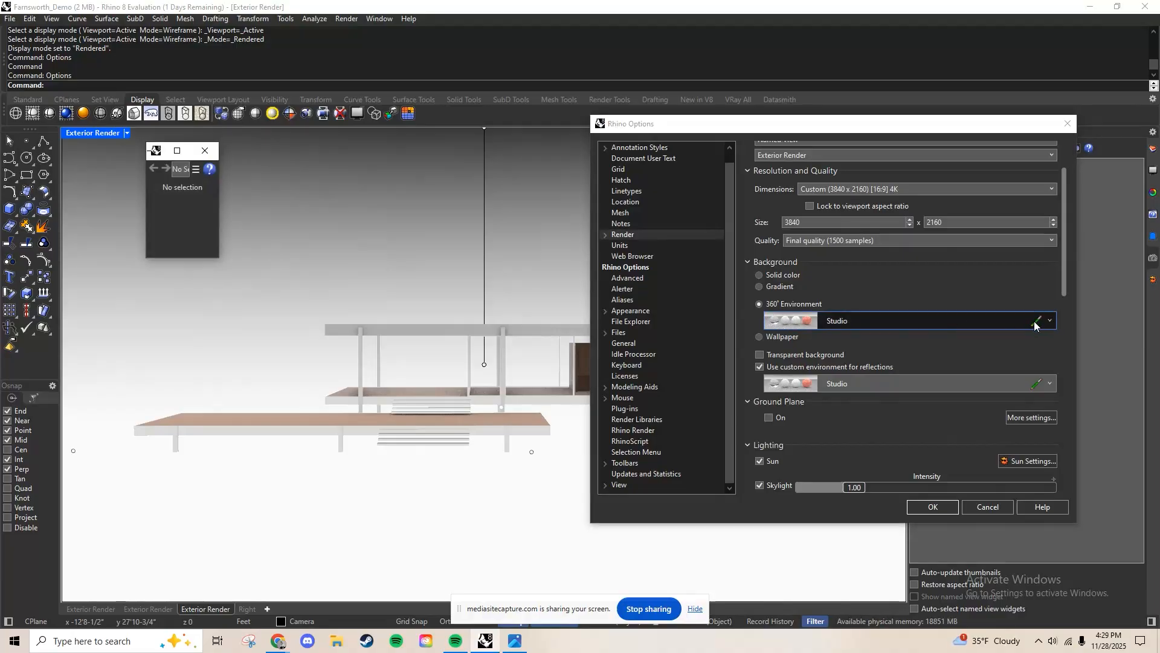
{"action": "left_click_drag", "start_coordinate": [221, 204], "coordinate": [364, 218]}
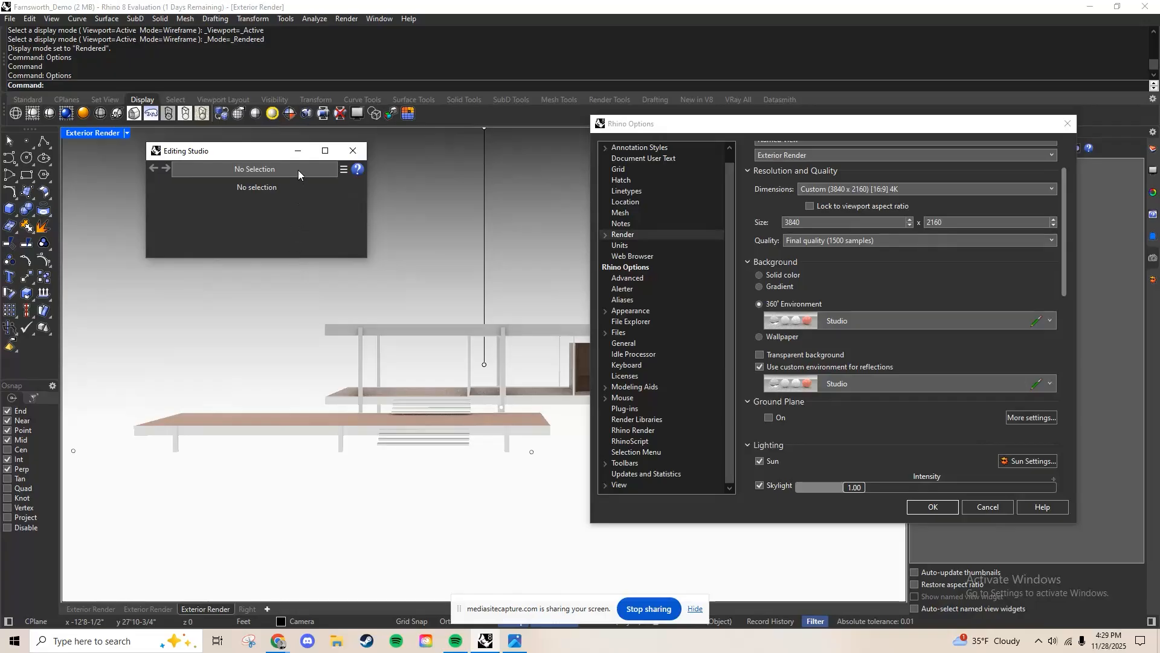
{"action": "left_click", "coordinate": [344, 170]}
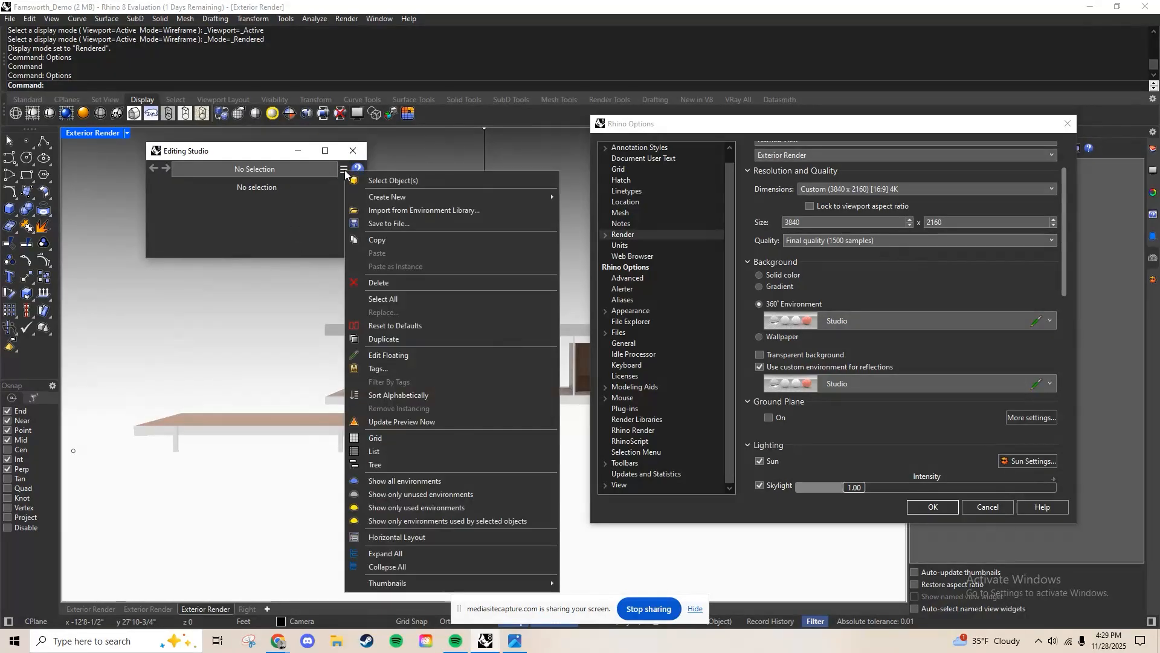
{"action": "left_click", "coordinate": [353, 154]}
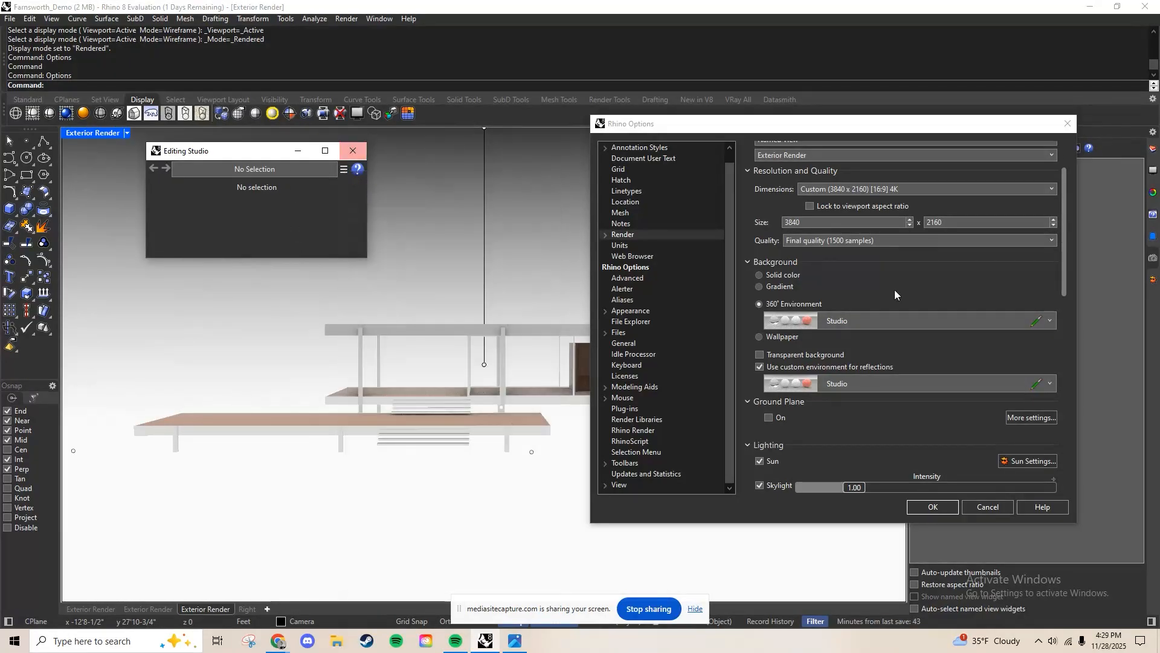
Open the Environment Library to import a new 360° background environment and show its files as large thumbnails
{"action": "left_click", "coordinate": [1050, 322]}
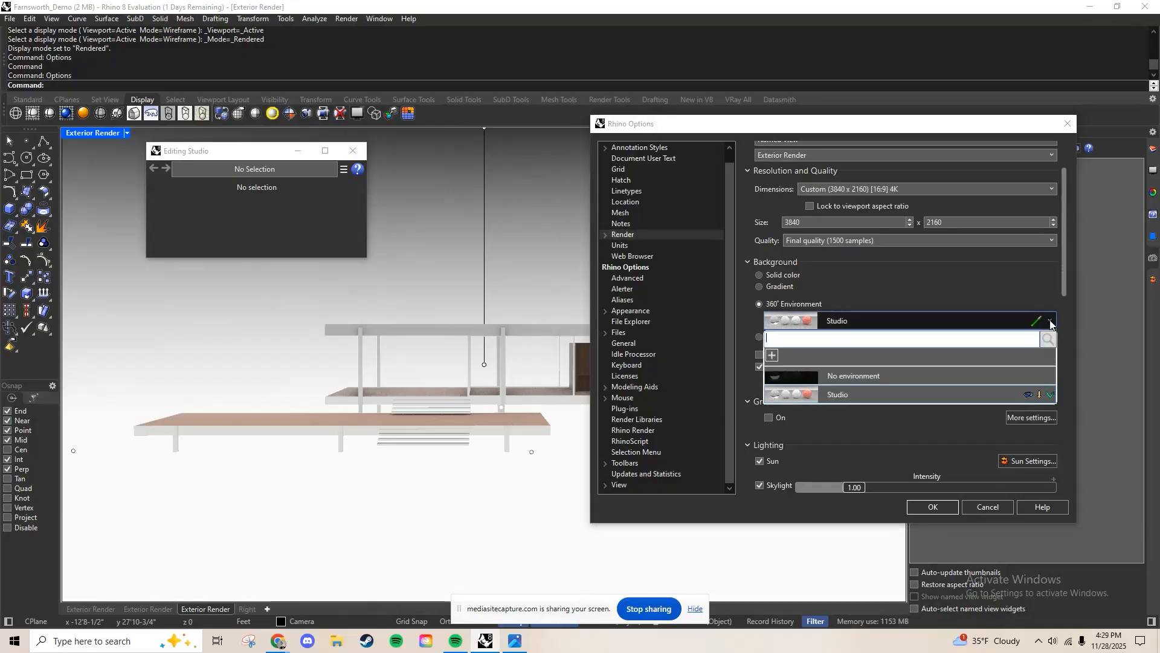
{"action": "left_click", "coordinate": [791, 356]}
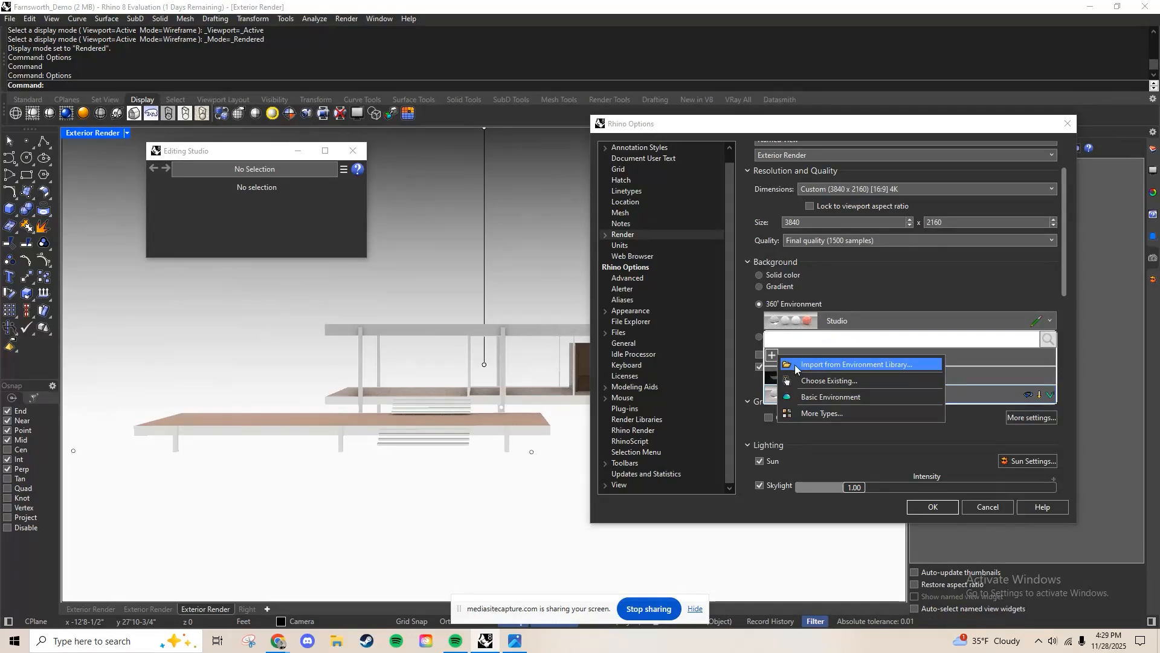
{"action": "left_click", "coordinate": [830, 365]}
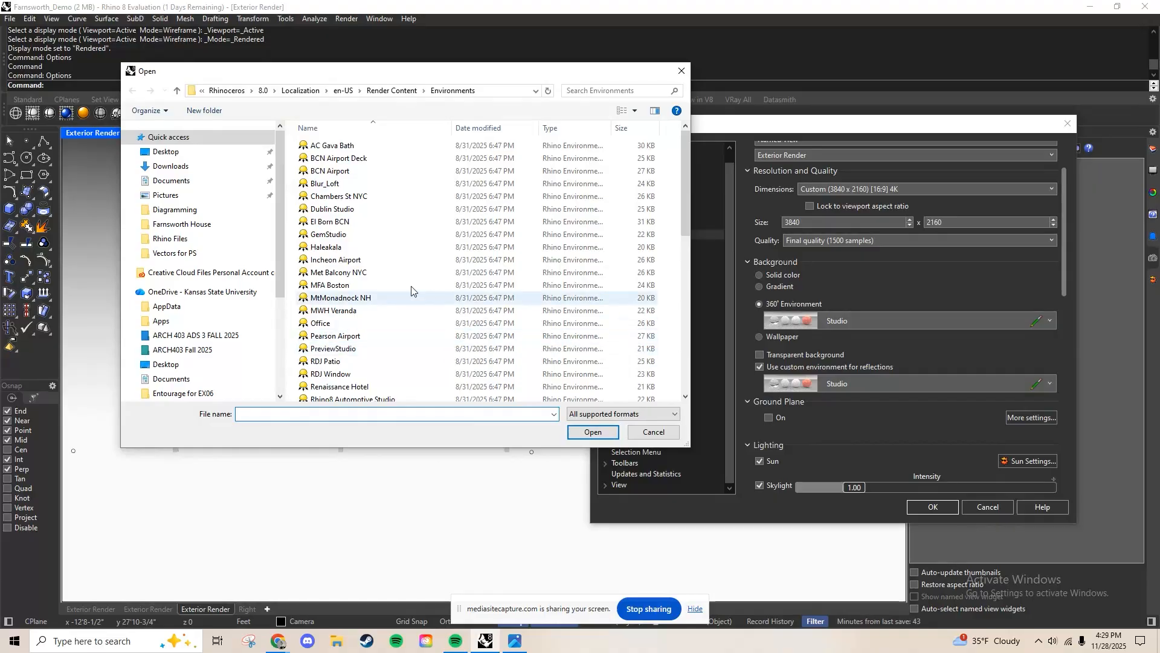
{"action": "scroll", "coordinate": [363, 158], "scroll_direction": "down", "scroll_amount": 7}
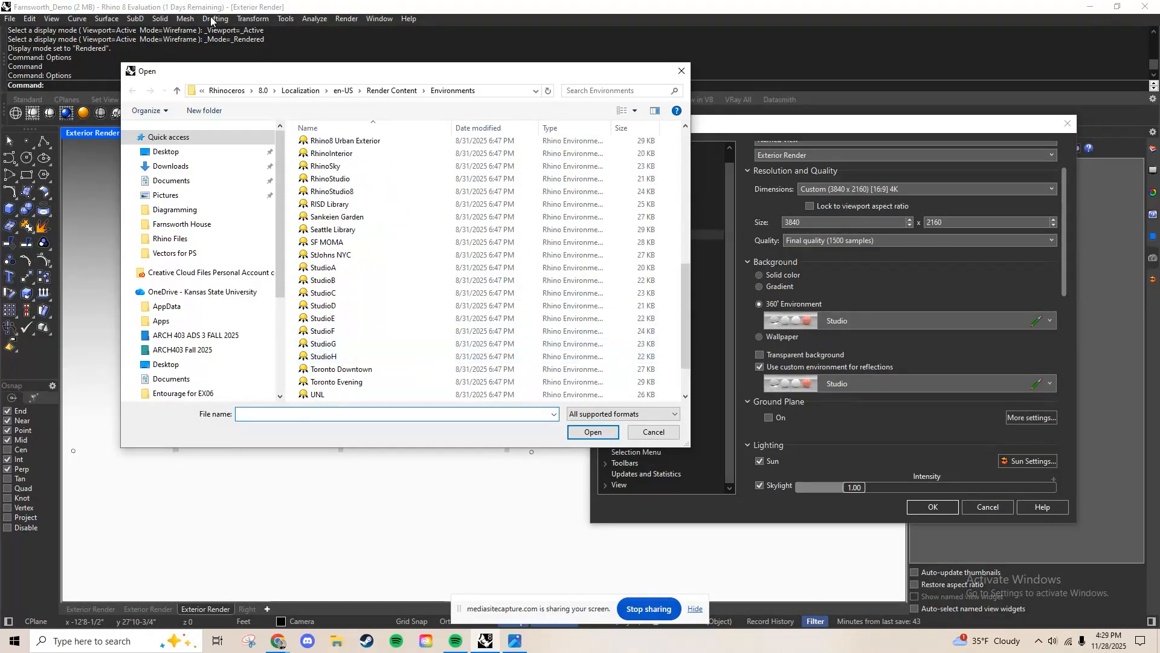
{"action": "scroll", "coordinate": [427, 215], "scroll_direction": "up", "scroll_amount": 6}
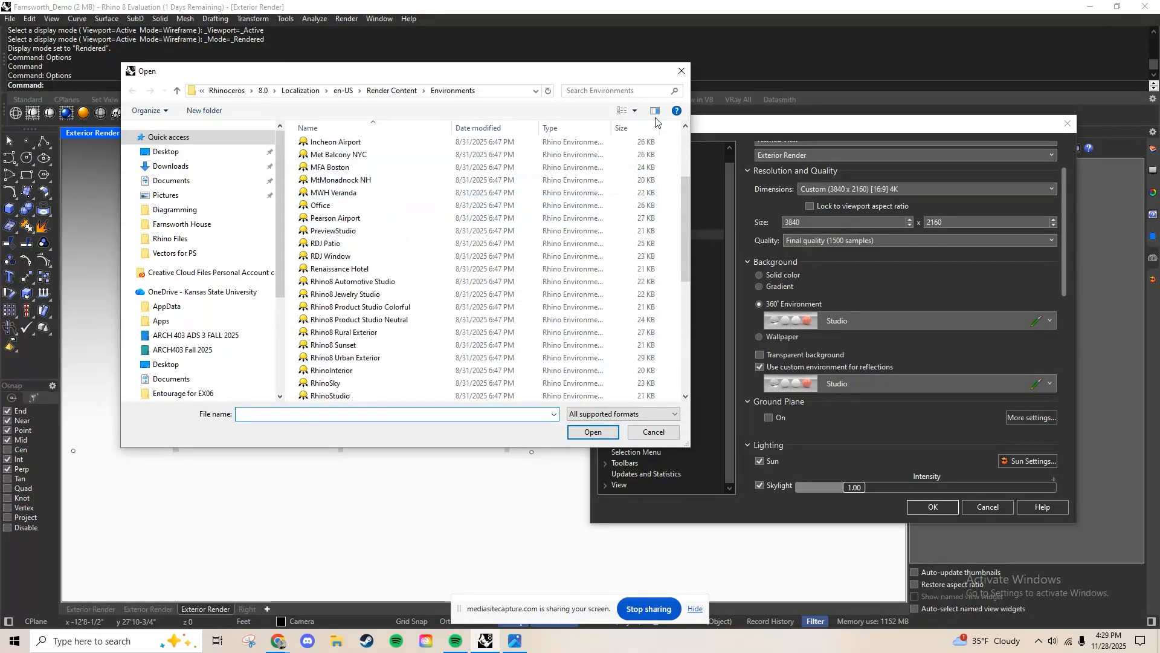
{"action": "left_click", "coordinate": [635, 111]}
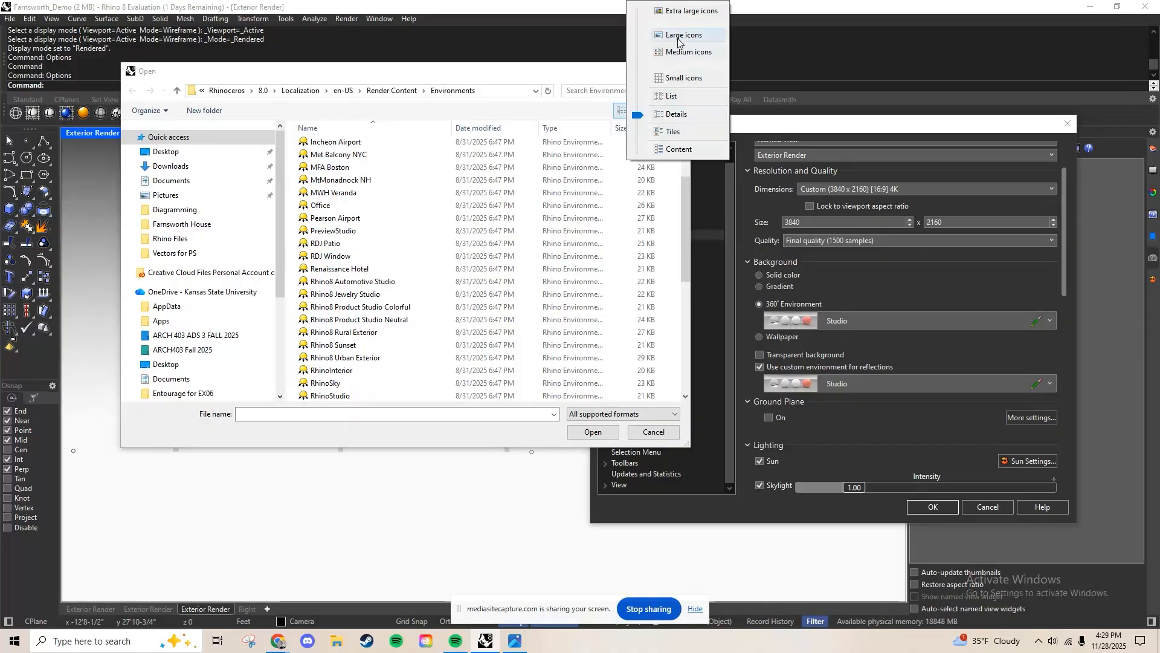
{"action": "left_click", "coordinate": [648, 29]}
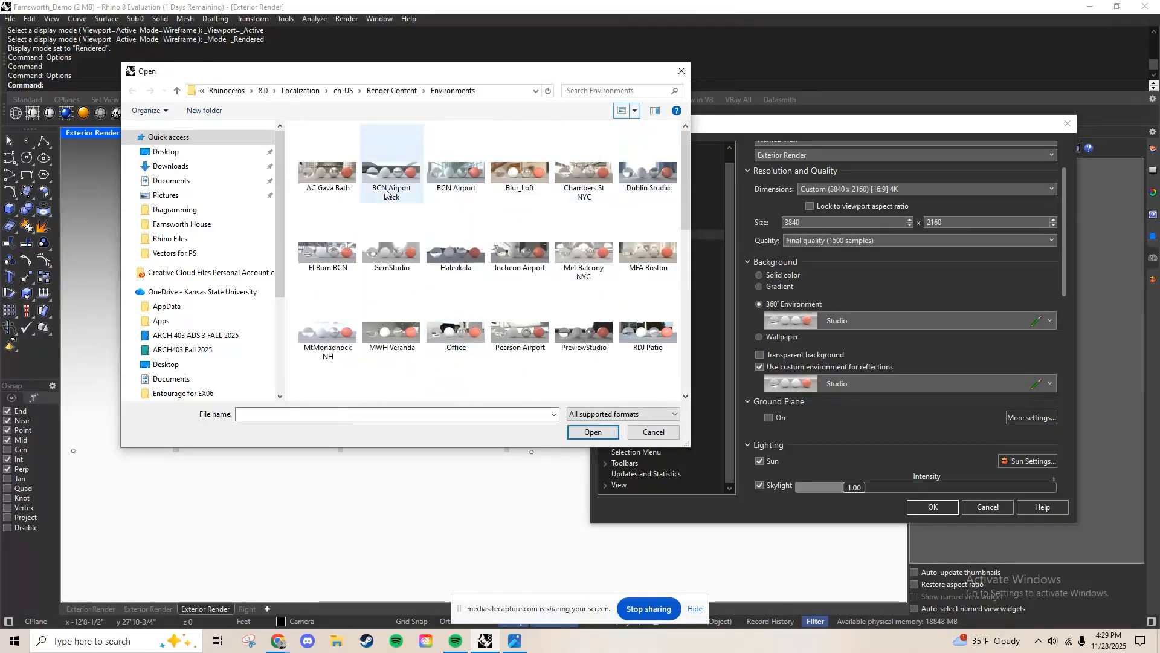
Import the Walden Pond environment as the 360° background and accept the render options
{"action": "scroll", "coordinate": [507, 217], "scroll_direction": "down", "scroll_amount": 2}
{"action": "scroll", "coordinate": [508, 205], "scroll_direction": "up", "scroll_amount": 2}
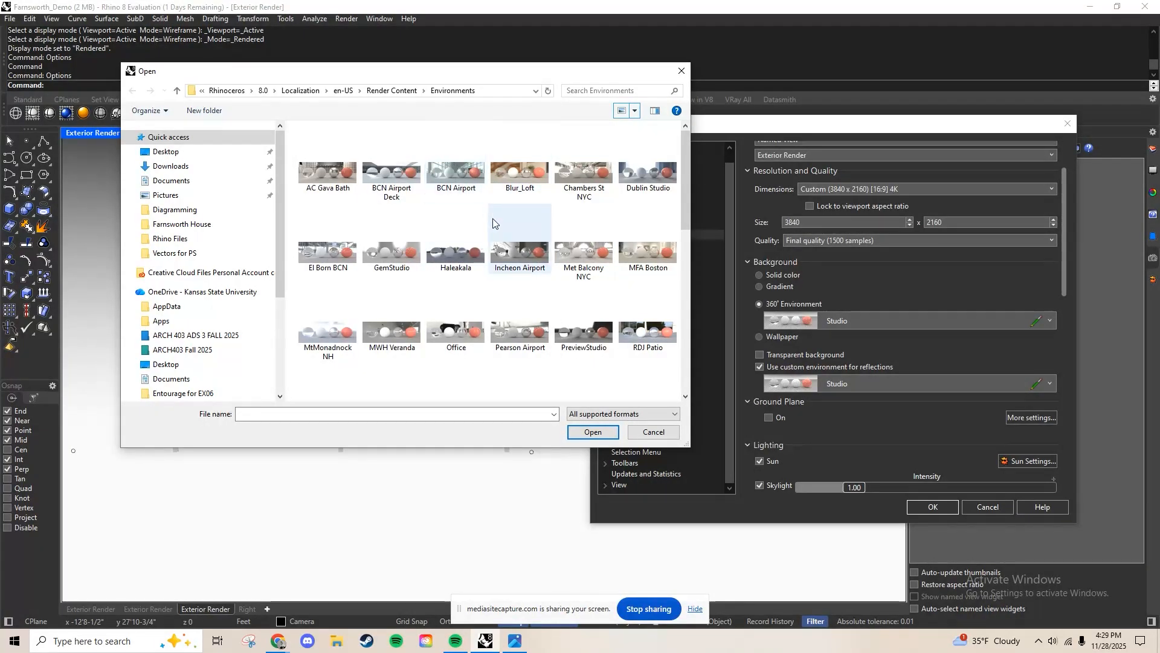
{"action": "scroll", "coordinate": [501, 223], "scroll_direction": "down", "scroll_amount": 5}
{"action": "left_click_drag", "start_coordinate": [686, 272], "coordinate": [689, 320]}
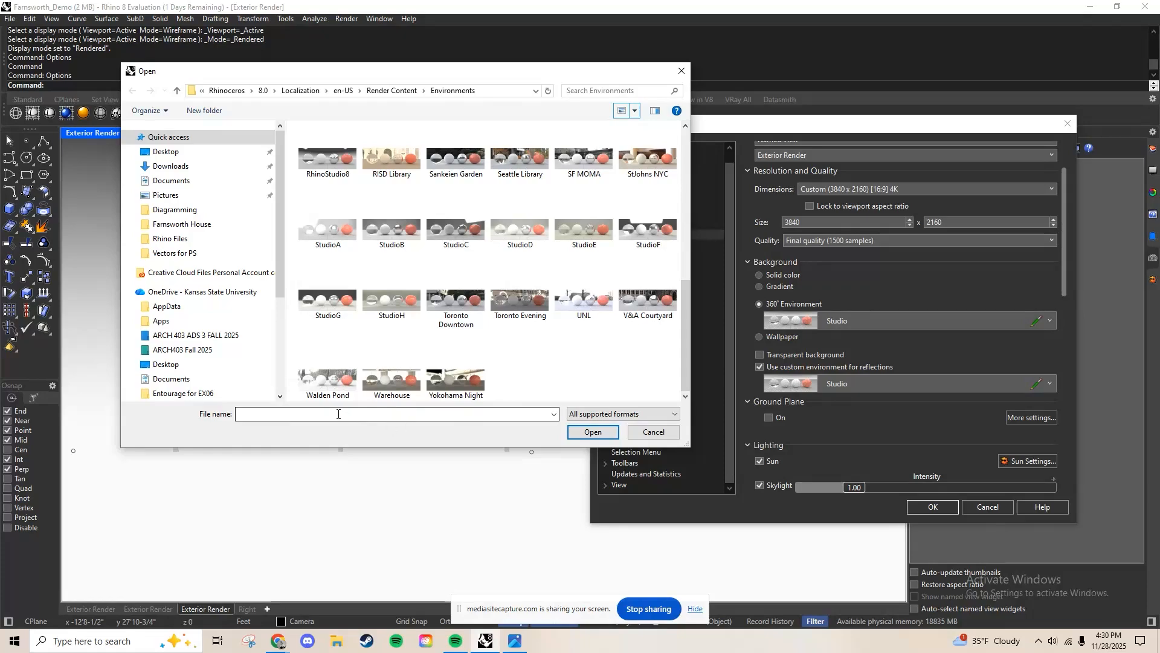
{"action": "double_click", "coordinate": [328, 379]}
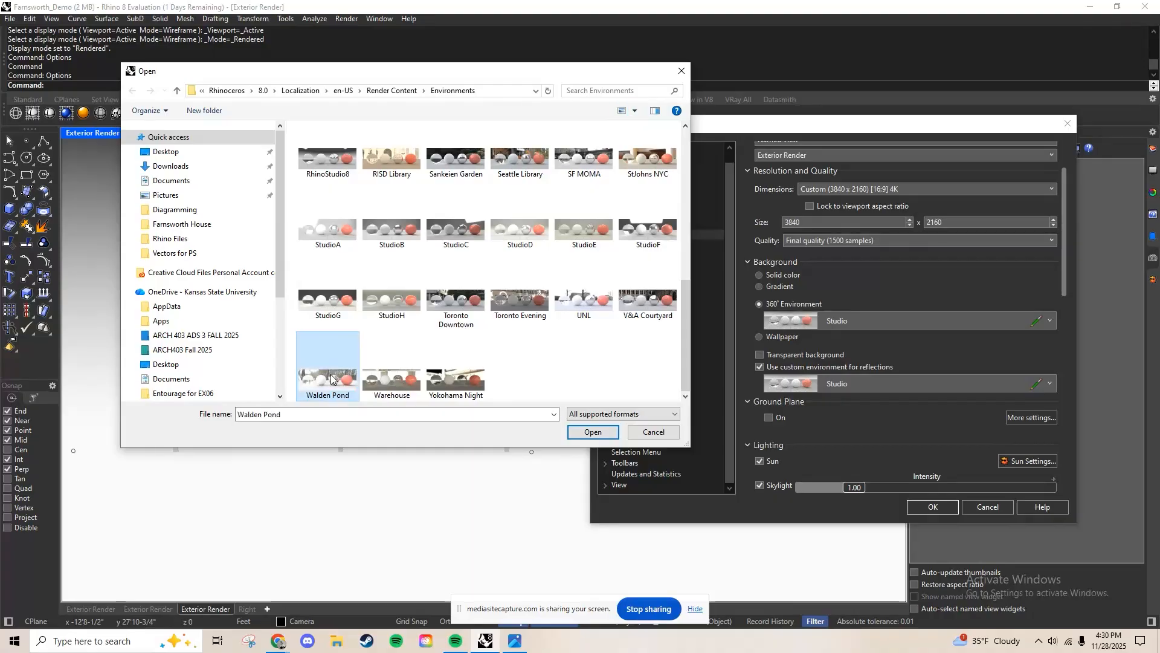
{"action": "left_click", "coordinate": [931, 509]}
{"action": "mouse_move", "coordinate": [394, 315]}
{"action": "right_mouse_down"}
{"action": "mouse_move", "coordinate": [402, 329]}
{"action": "mouse_move", "coordinate": [366, 314]}
{"action": "mouse_move", "coordinate": [414, 331]}
{"action": "mouse_move", "coordinate": [401, 325]}
{"action": "mouse_move", "coordinate": [399, 336]}
{"action": "mouse_move", "coordinate": [401, 314]}
{"action": "right_mouse_up"}
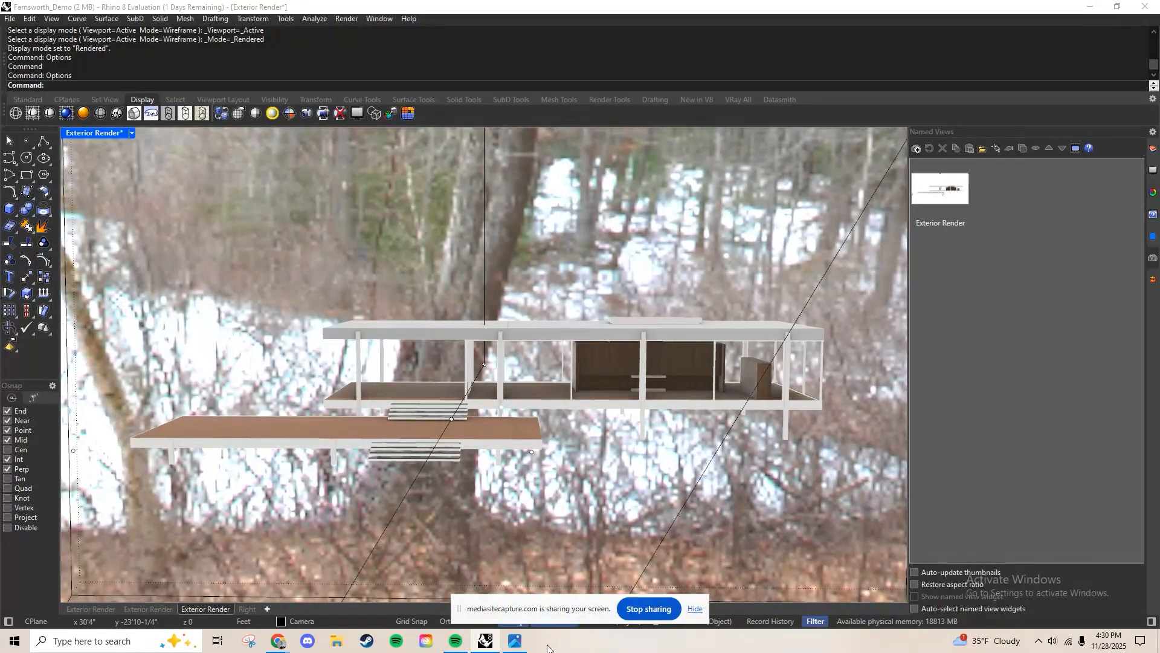
{"action": "left_click", "coordinate": [515, 643]}
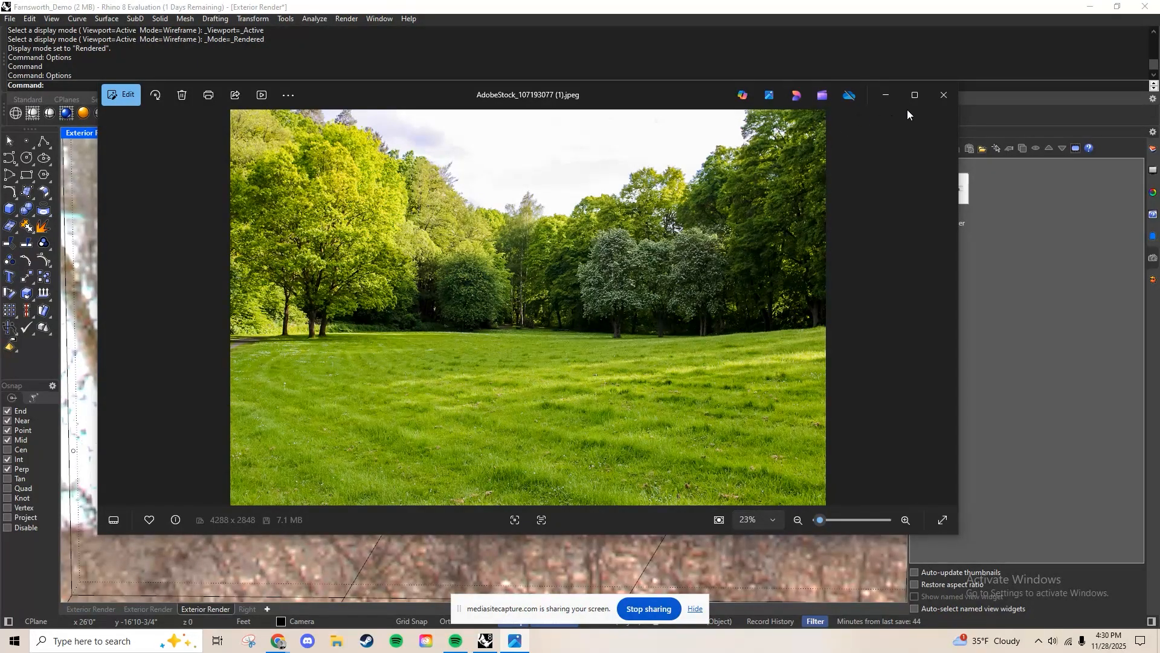
{"action": "left_click", "coordinate": [883, 95]}
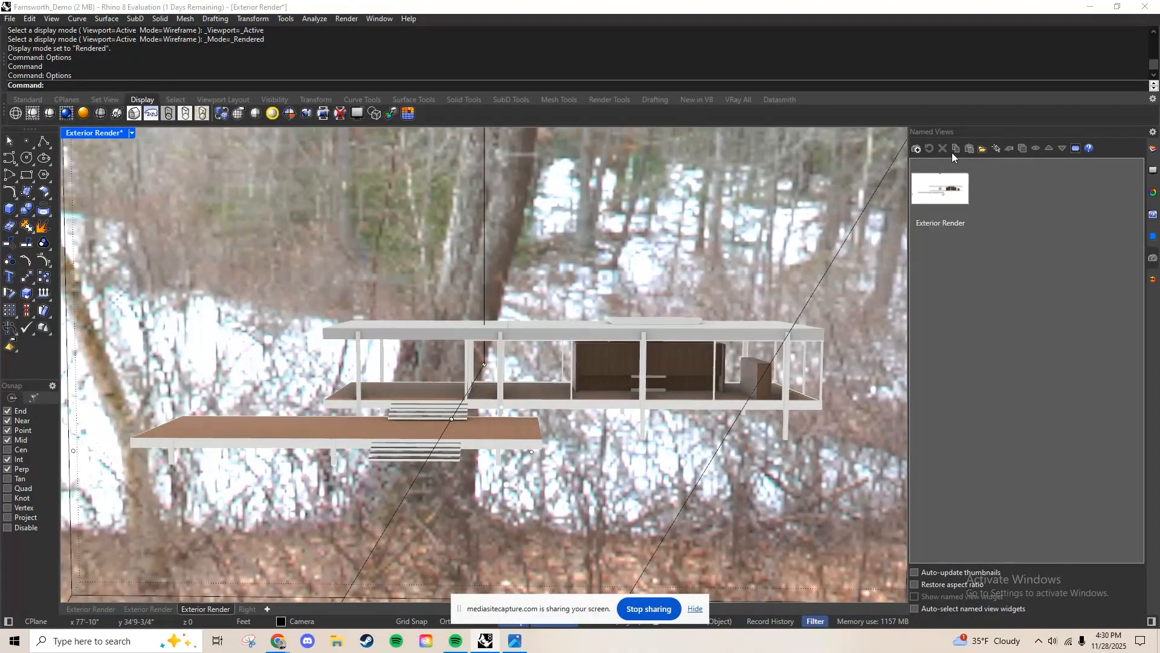
Switch back to the Exterior Render named view and reopen the Rhino options
{"action": "double_click", "coordinate": [951, 202]}
{"action": "left_click", "coordinate": [1062, 379]}
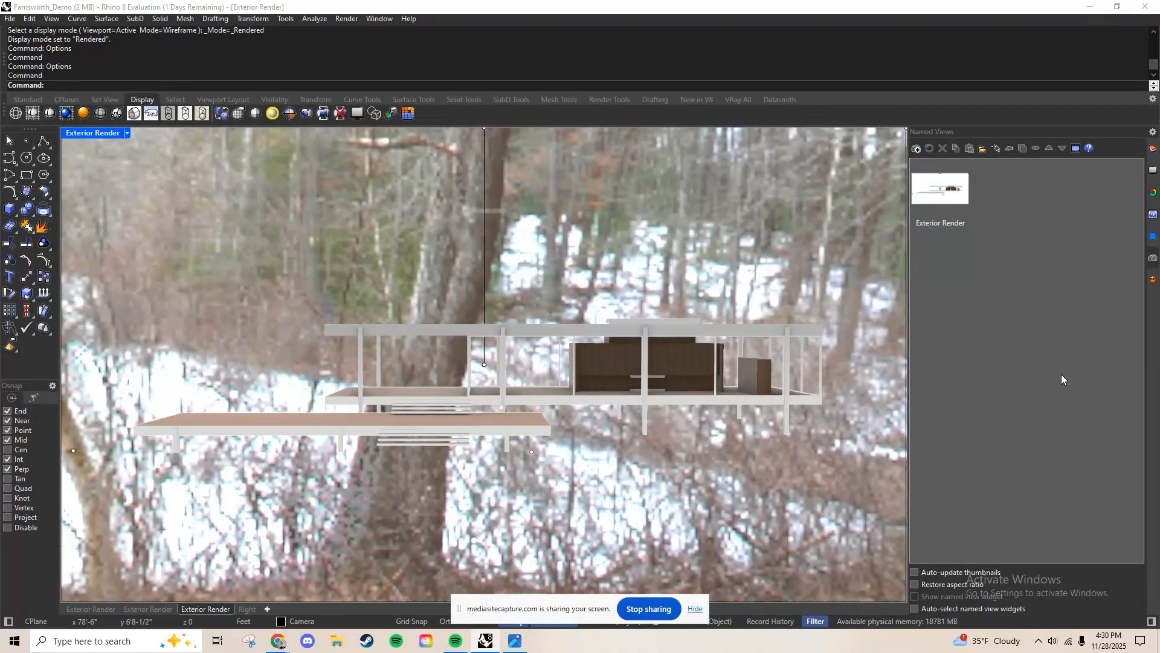
{"action": "type", "text": "Options"}
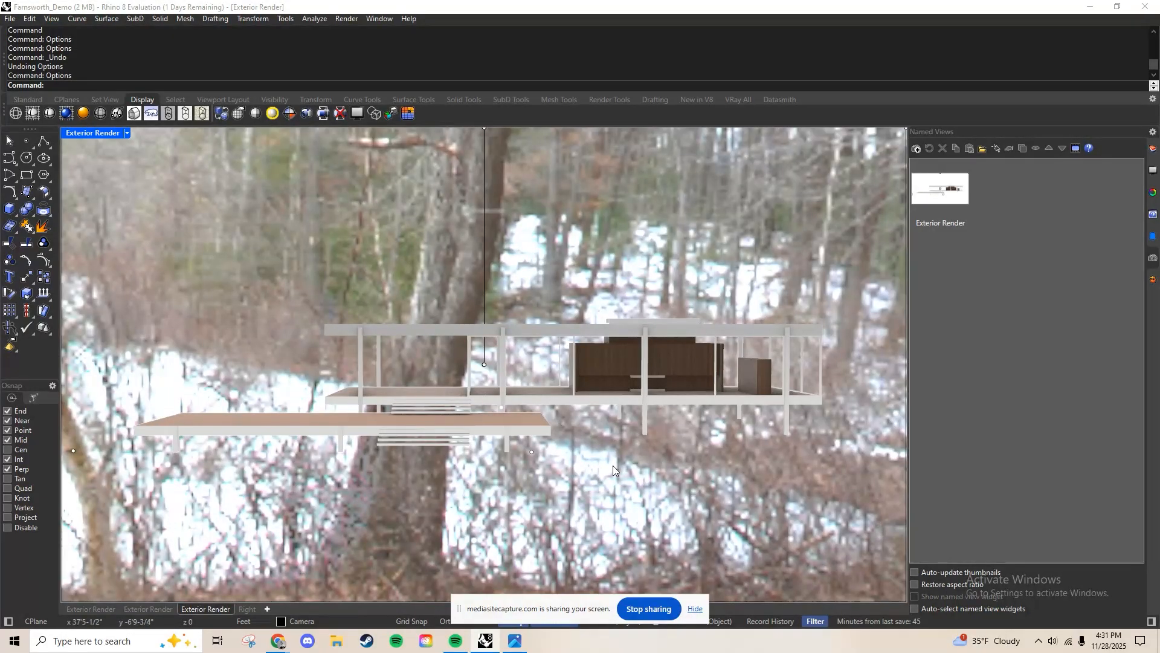
Open the Rhino options and set the render background to a solid color with transparent background enabled
{"action": "type", "text": "Option"}
{"action": "key", "text": "Return"}
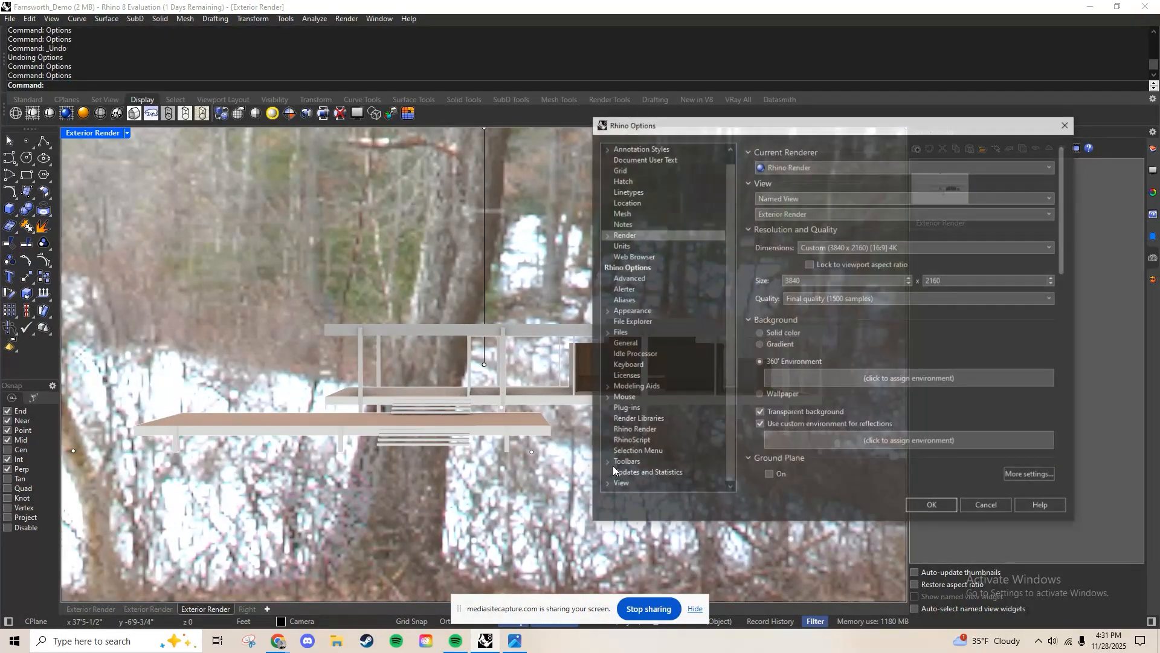
{"action": "left_click", "coordinate": [760, 333]}
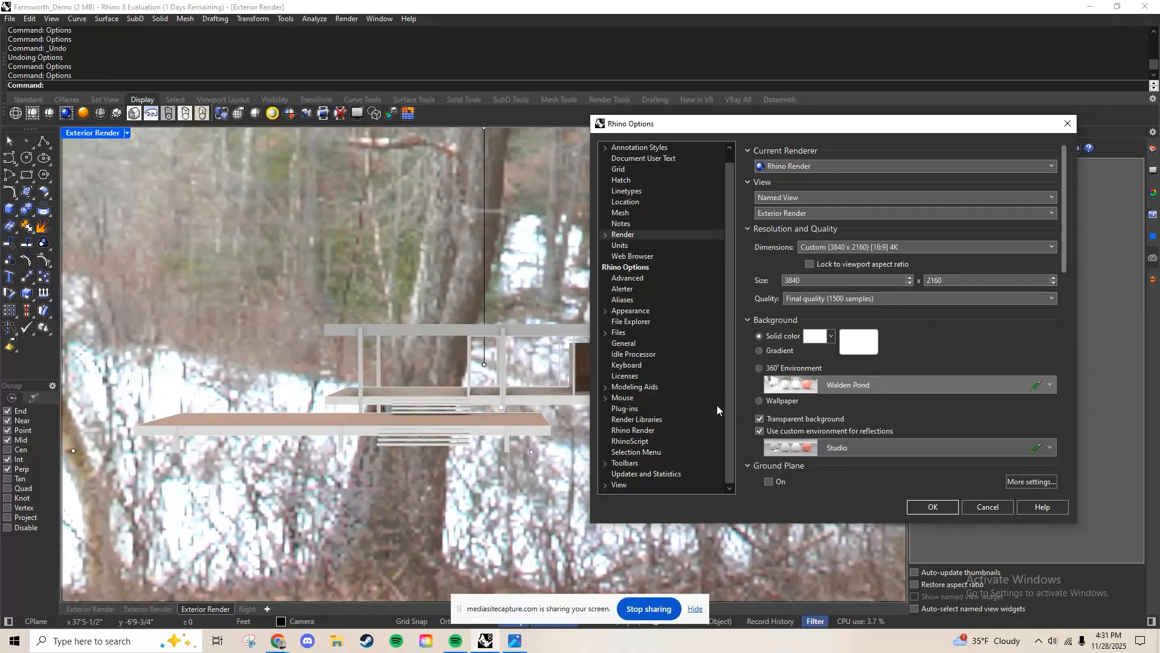
{"action": "left_click", "coordinate": [759, 419]}
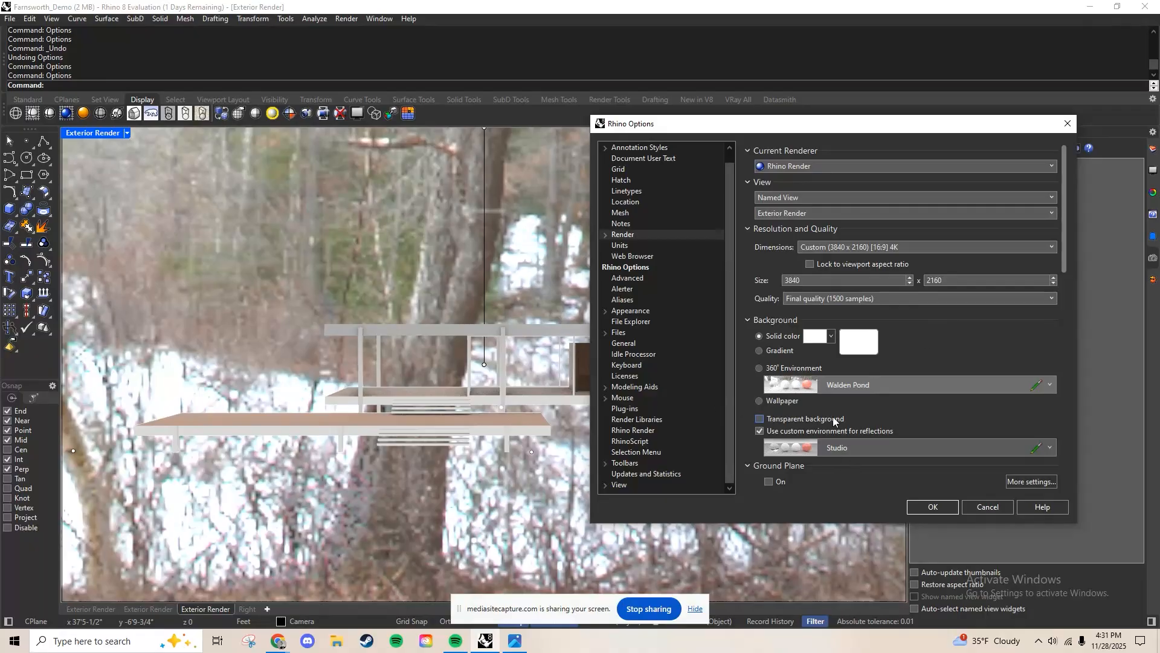
{"action": "left_click", "coordinate": [760, 419]}
Set the custom environment for reflections to Walden Pond and accept the render options
{"action": "scroll", "coordinate": [962, 400], "scroll_direction": "down", "scroll_amount": 2}
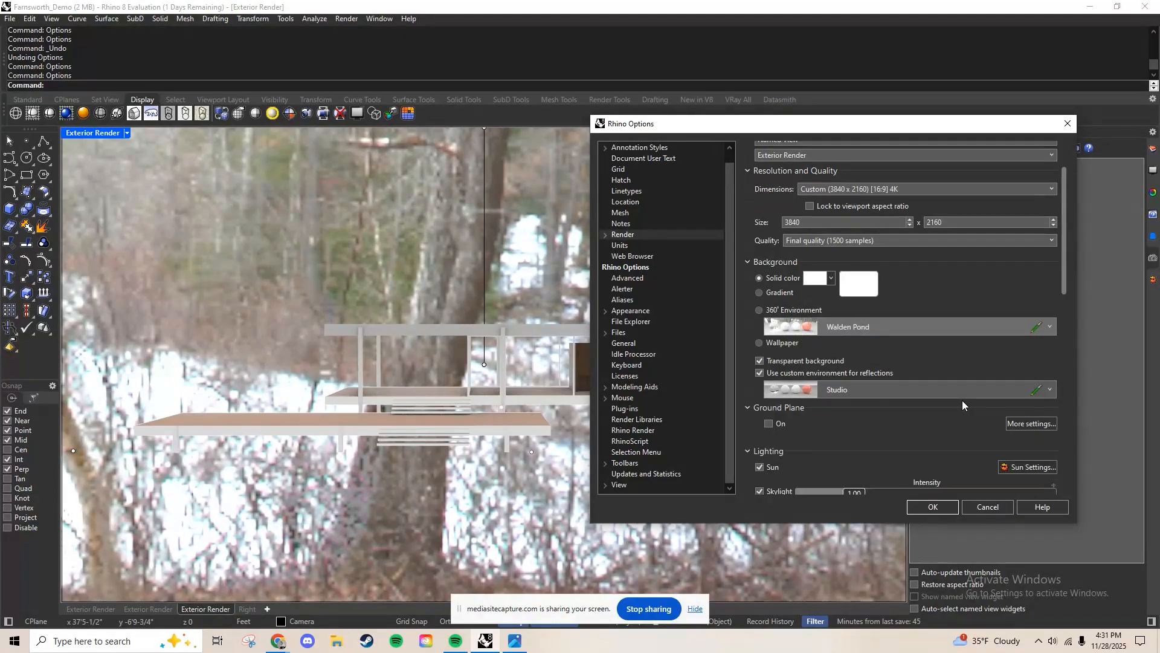
{"action": "left_click", "coordinate": [1050, 391]}
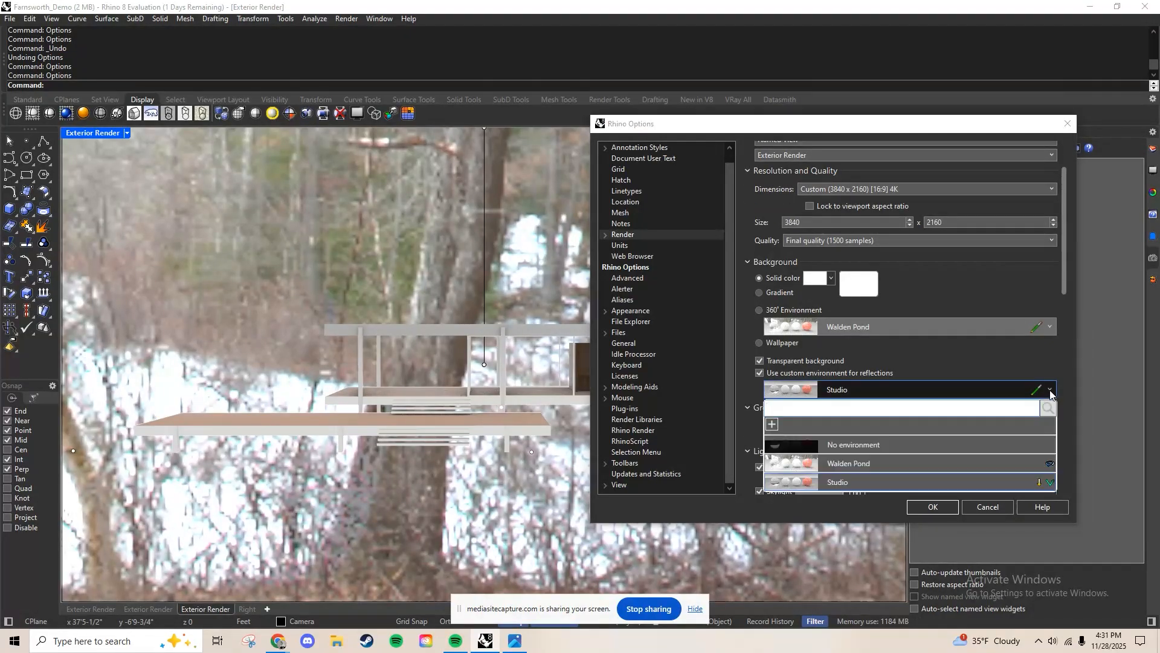
{"action": "left_click", "coordinate": [869, 464]}
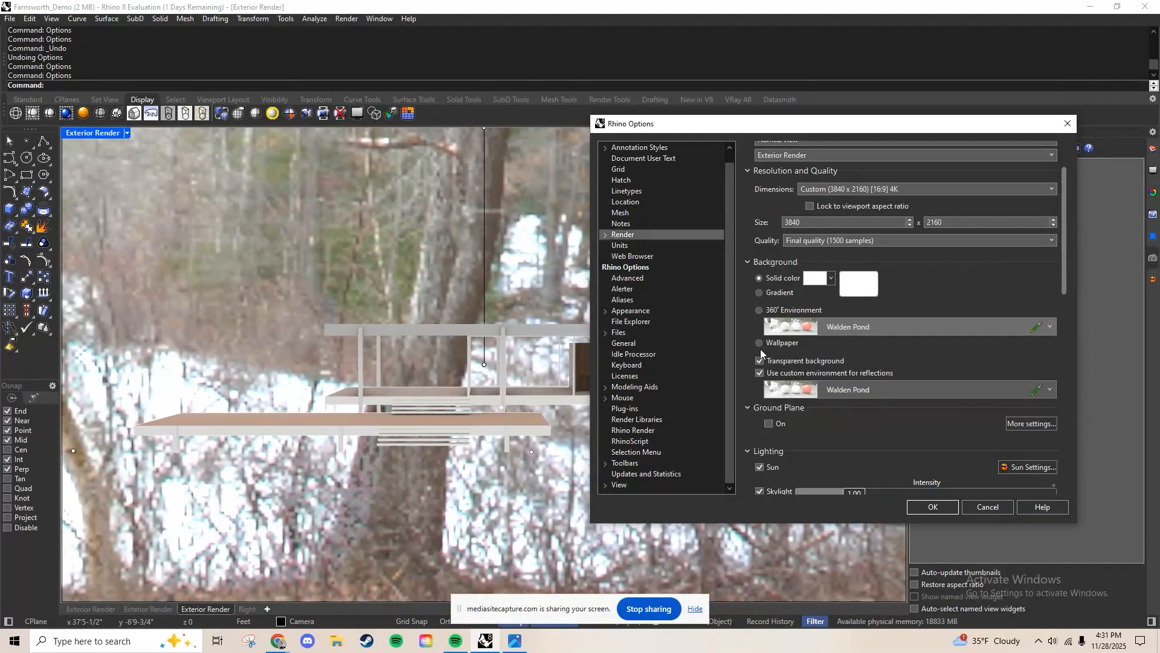
{"action": "left_click", "coordinate": [932, 507]}
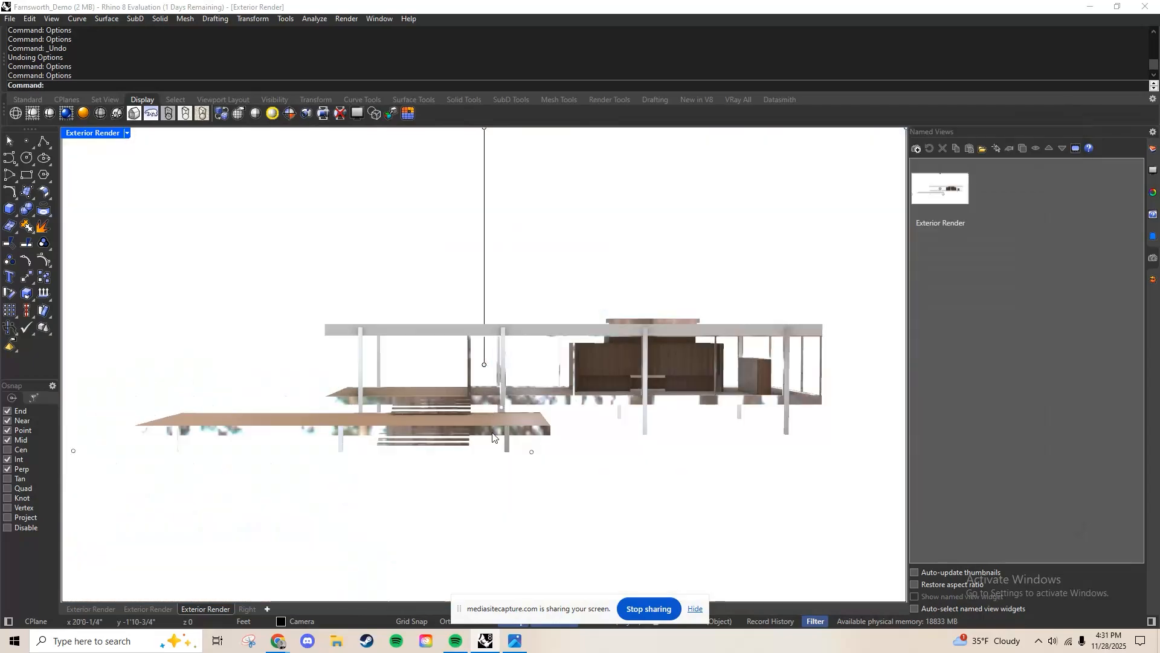
Lower the polish of the Floor layer's Aluminum White metal material to 32%, accept it and clear the selection
{"action": "right_click_drag", "start_coordinate": [601, 430], "coordinate": [594, 455]}
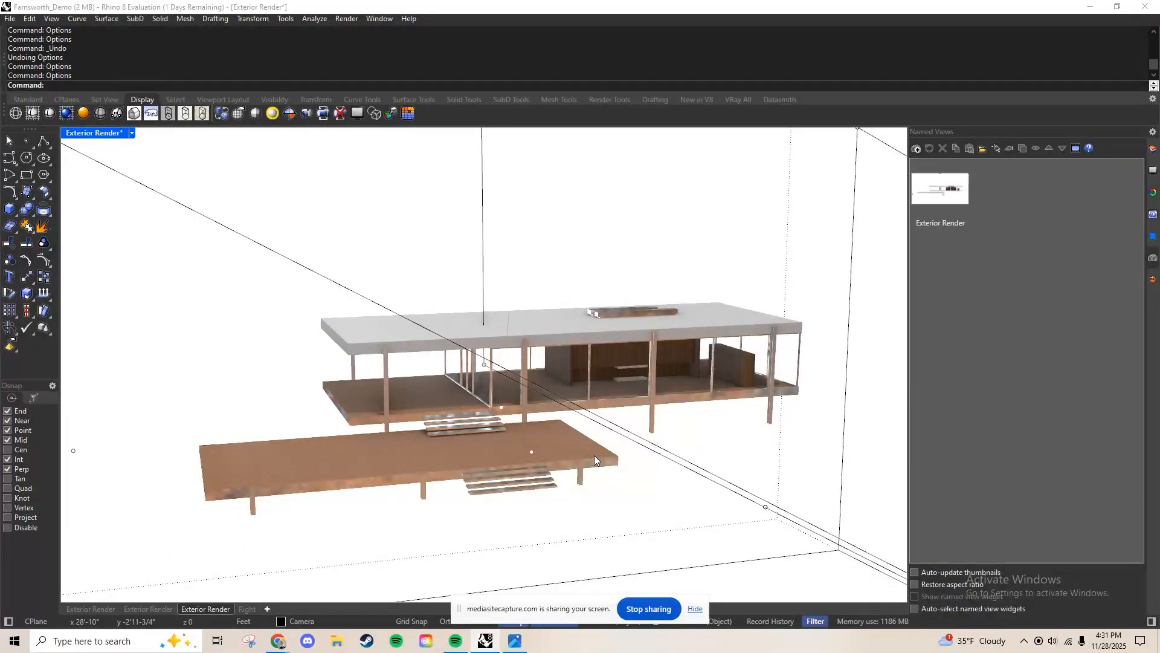
{"action": "right_click_drag", "start_coordinate": [594, 459], "coordinate": [632, 437]}
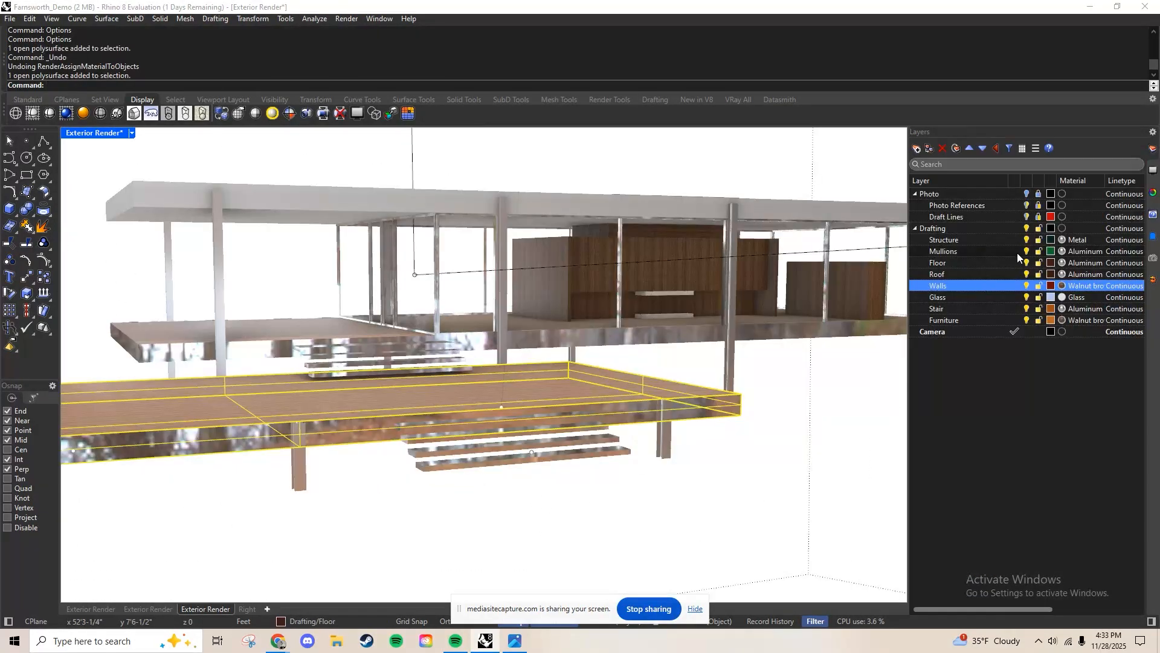
{"action": "left_click", "coordinate": [1079, 262]}
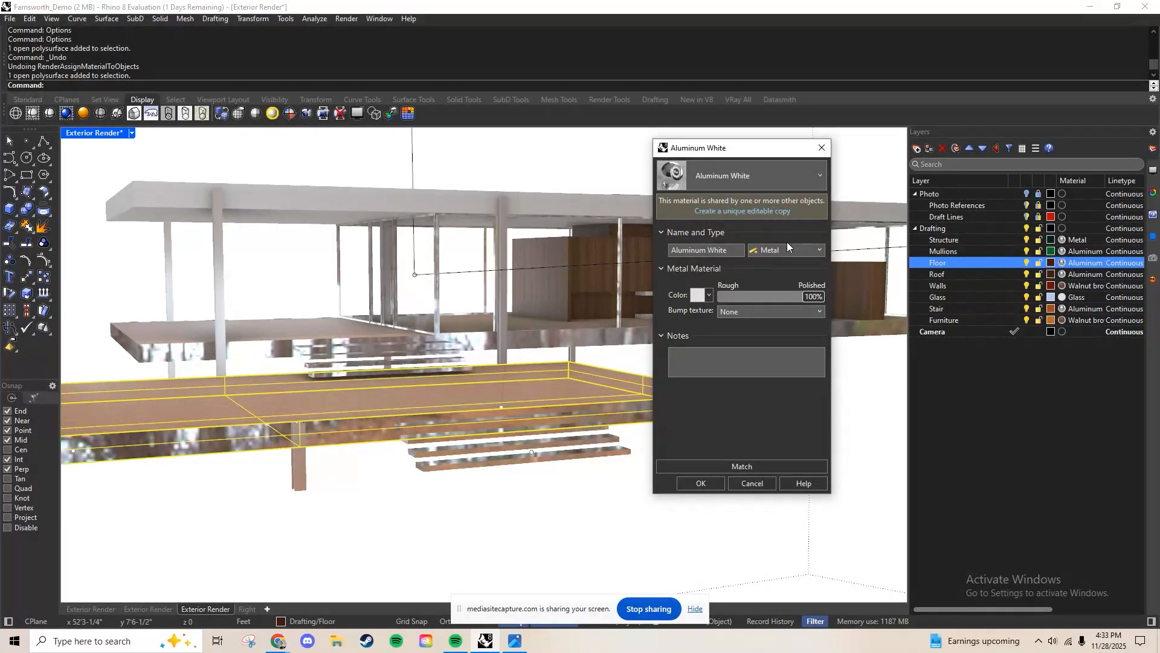
{"action": "left_click_drag", "start_coordinate": [803, 296], "coordinate": [776, 304]}
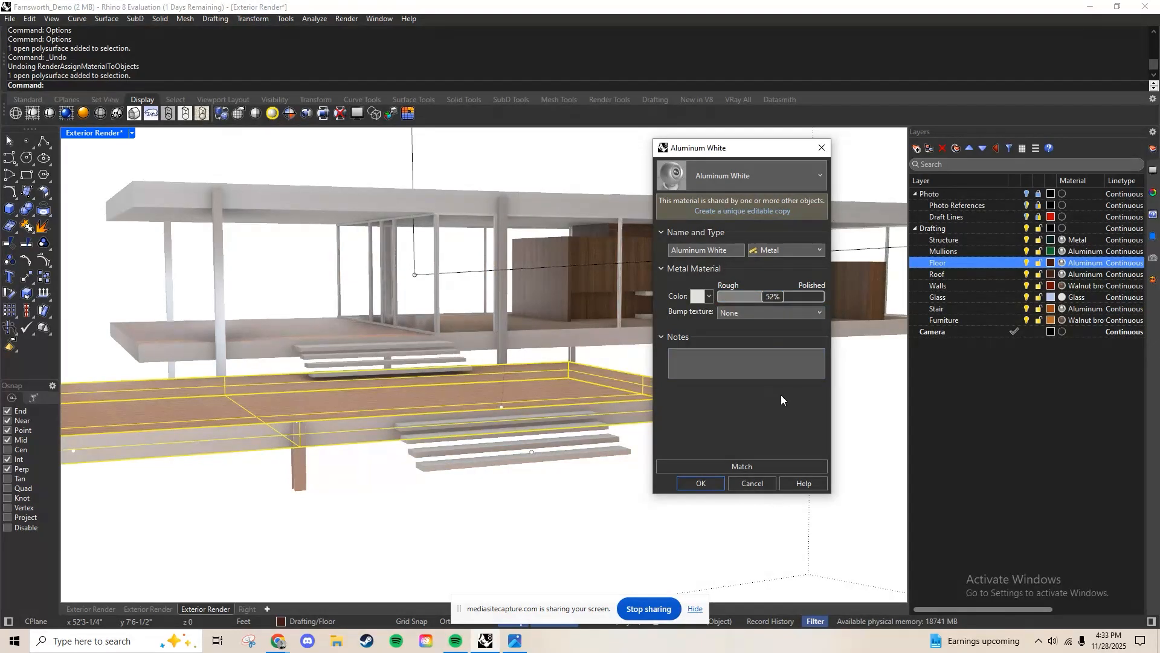
{"action": "left_click", "coordinate": [785, 296]}
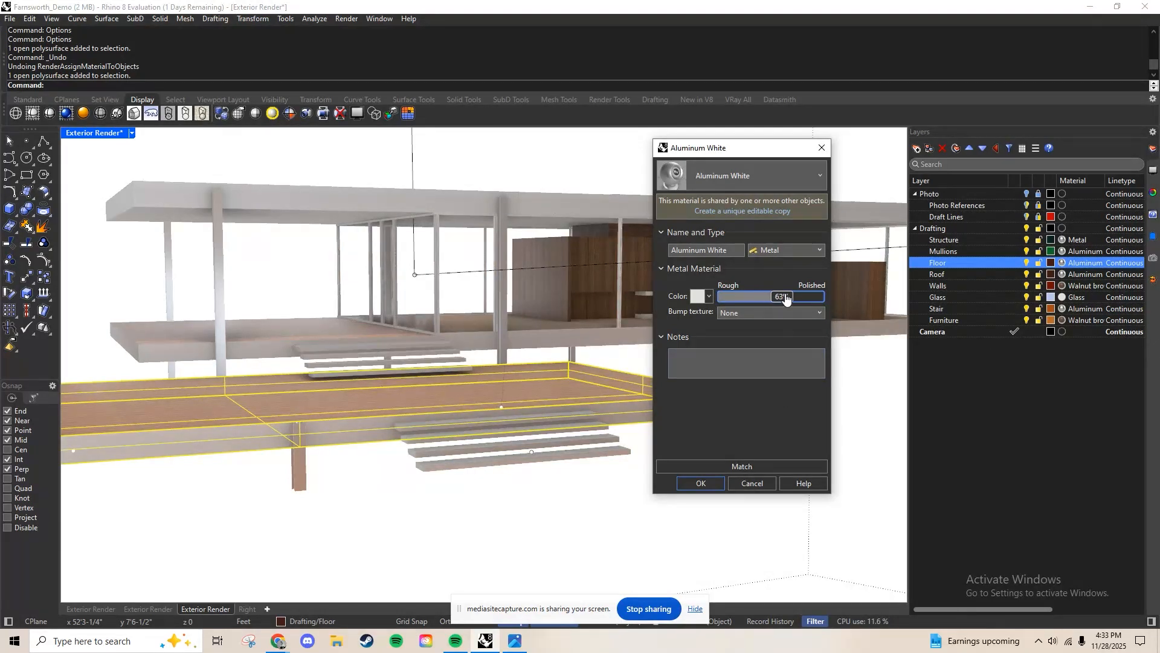
{"action": "left_click_drag", "start_coordinate": [785, 296], "coordinate": [761, 300]}
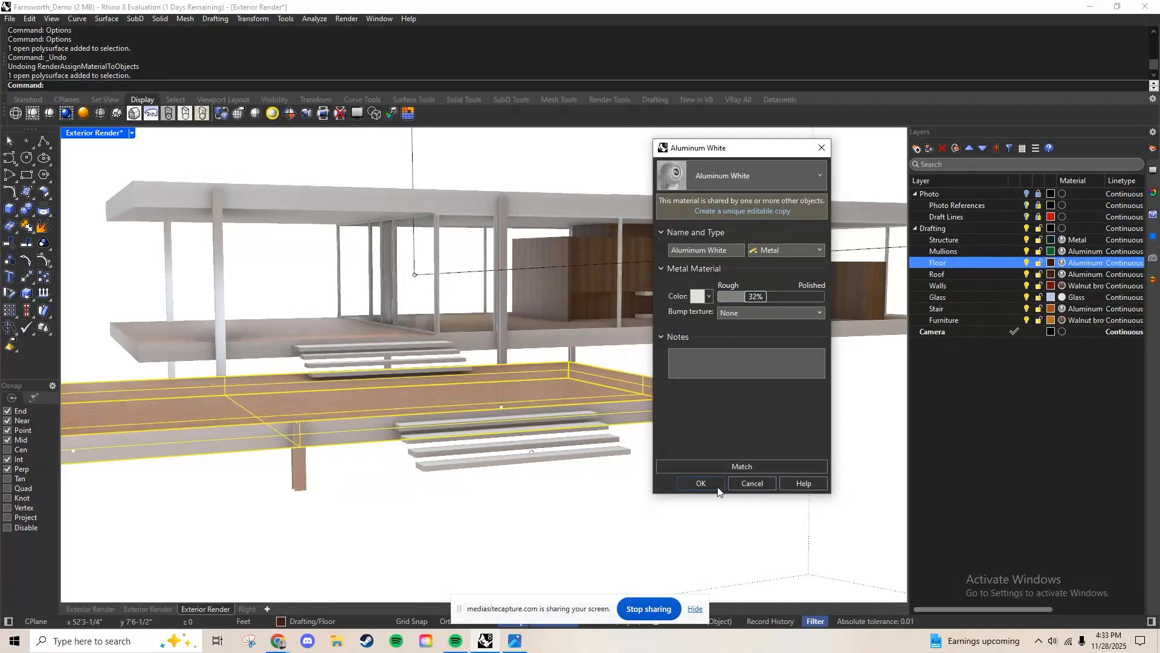
{"action": "left_click", "coordinate": [701, 483]}
{"action": "left_click", "coordinate": [758, 482]}
Check the updated material around the house, restore the Exterior Render named view and hide the screen-sharing bar
{"action": "scroll", "coordinate": [755, 435], "scroll_direction": "down", "scroll_amount": 5}
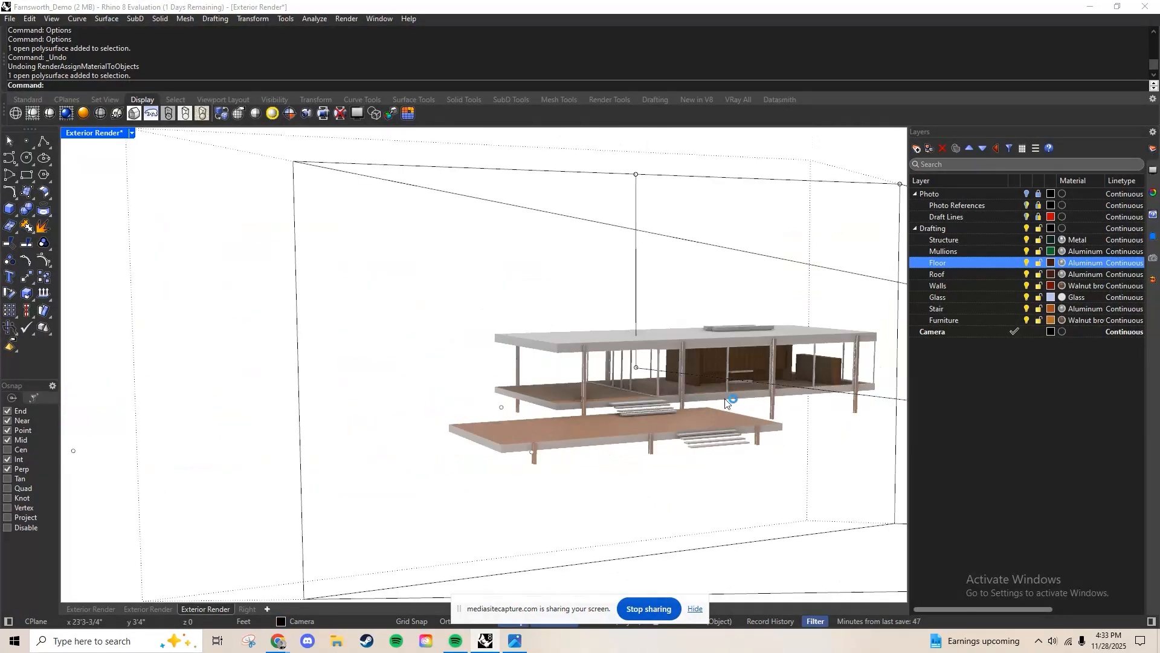
{"action": "right_click_drag", "start_coordinate": [725, 399], "coordinate": [659, 400]}
{"action": "left_click", "coordinate": [975, 194]}
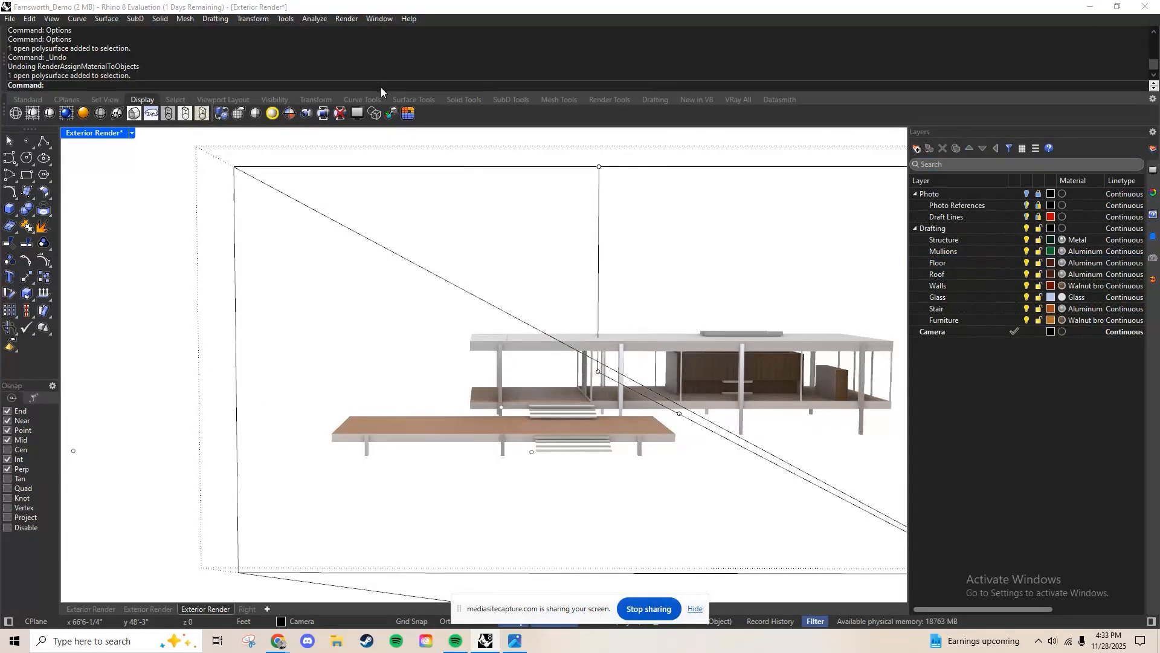
{"action": "type", "text": "NamedView"}
{"action": "key", "text": "Return"}
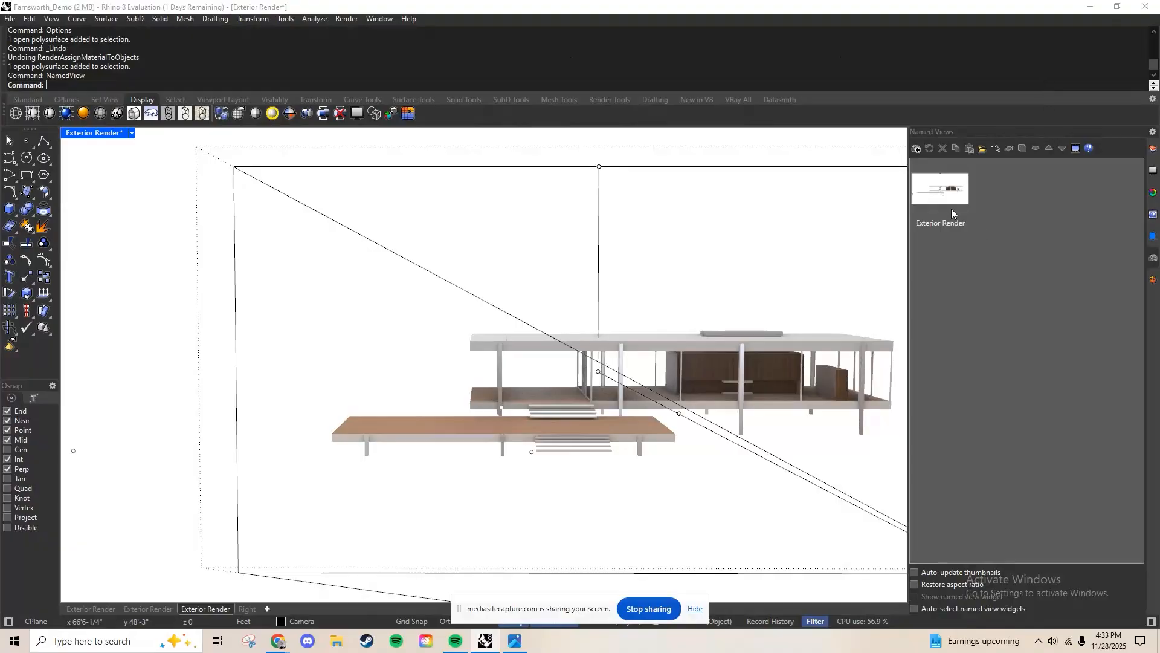
{"action": "double_click", "coordinate": [931, 180]}
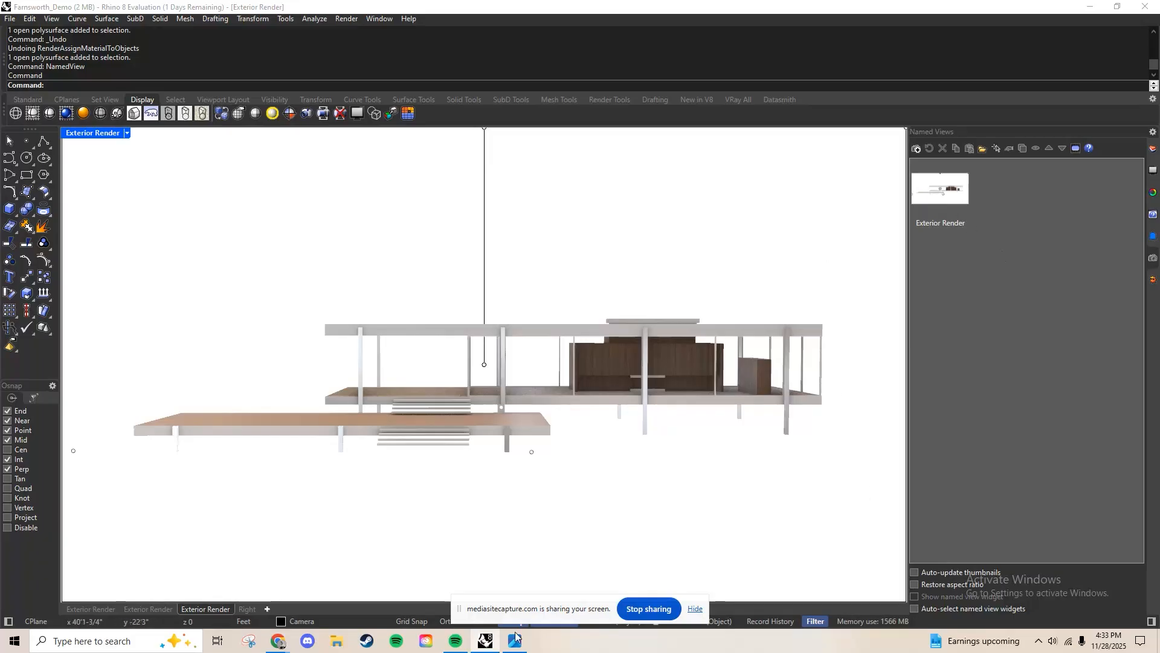
{"action": "left_click", "coordinate": [695, 608]}
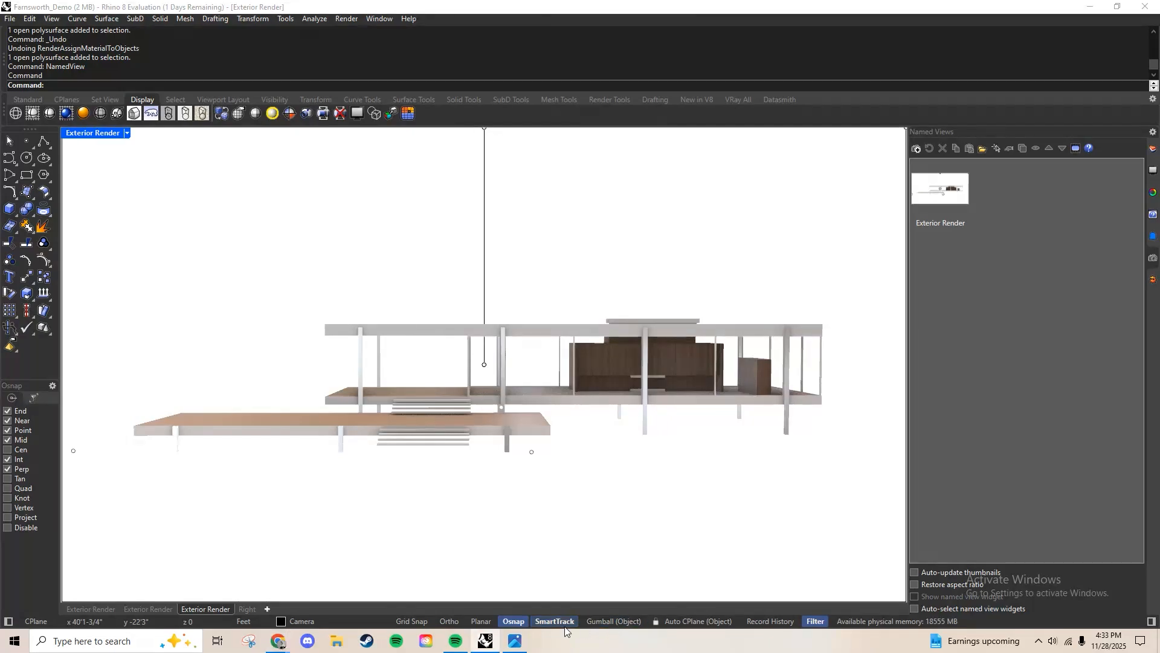
Turn on the ground plane in the render options, showing shadows only at the automatic height
{"action": "type", "text": "Options"}
{"action": "key", "text": "Return"}
{"action": "scroll", "coordinate": [929, 324], "scroll_direction": "down", "scroll_amount": 5}
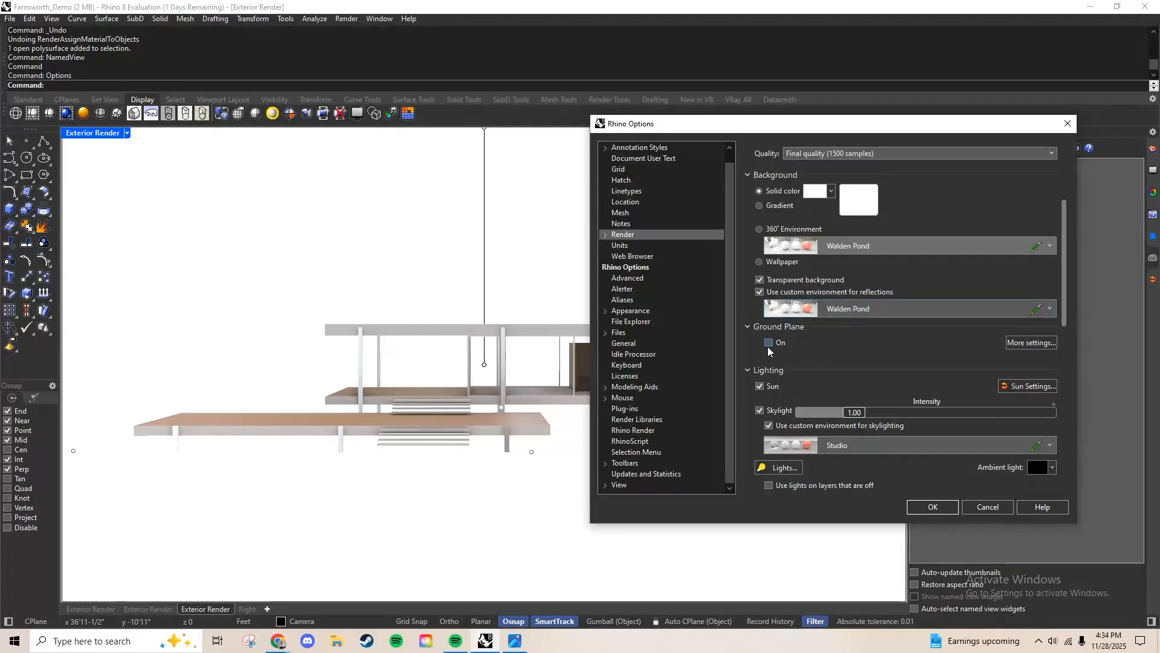
{"action": "left_click", "coordinate": [769, 343]}
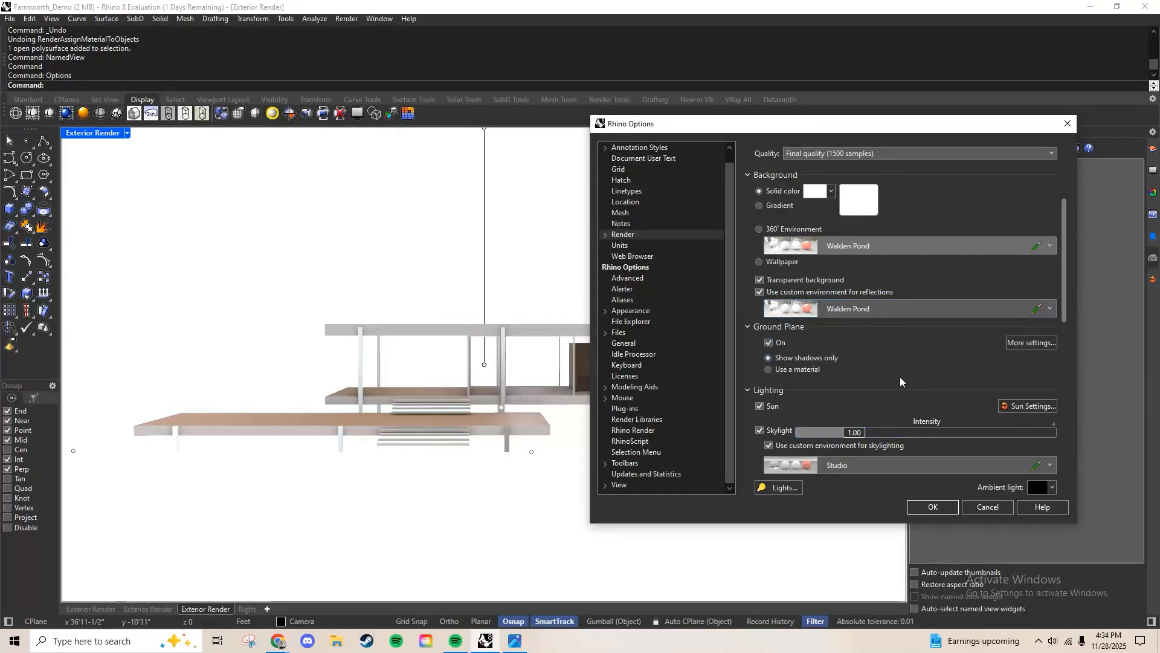
{"action": "left_click", "coordinate": [1036, 343]}
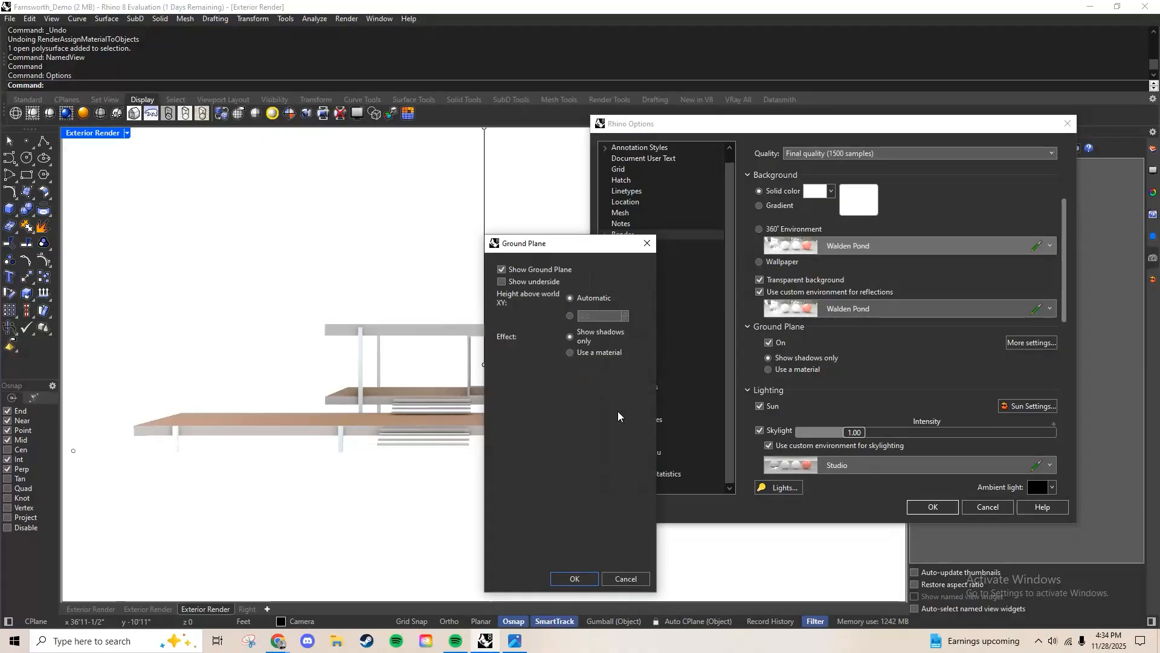
{"action": "left_click_drag", "start_coordinate": [576, 243], "coordinate": [650, 207]}
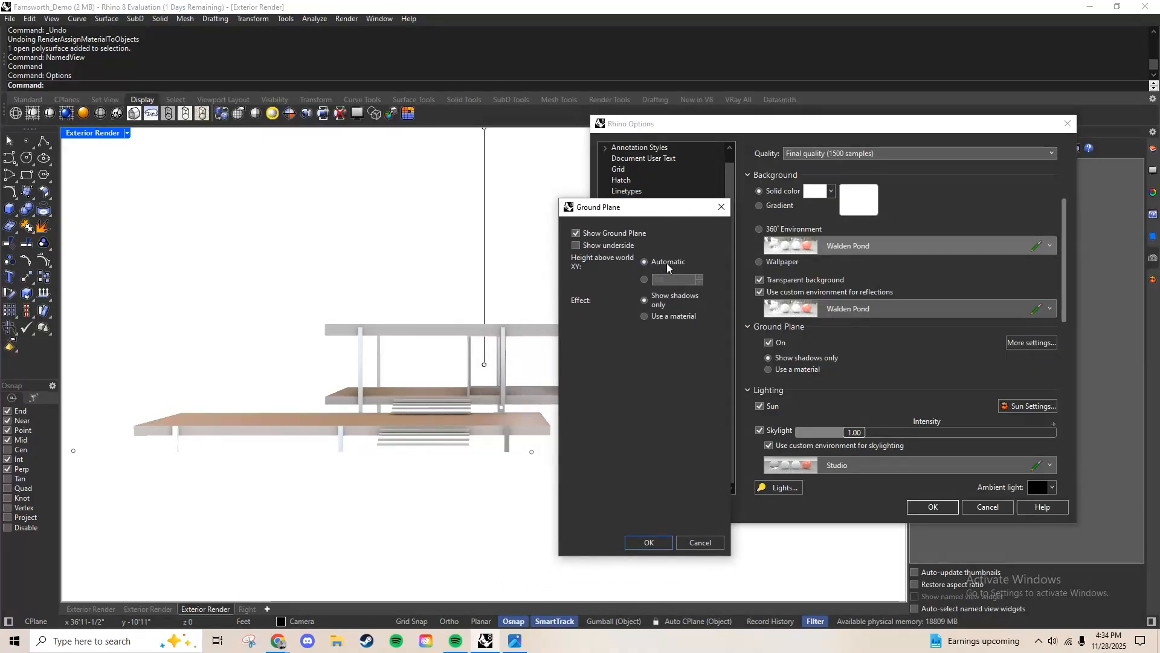
{"action": "left_click", "coordinate": [644, 279]}
{"action": "left_click", "coordinate": [656, 540]}
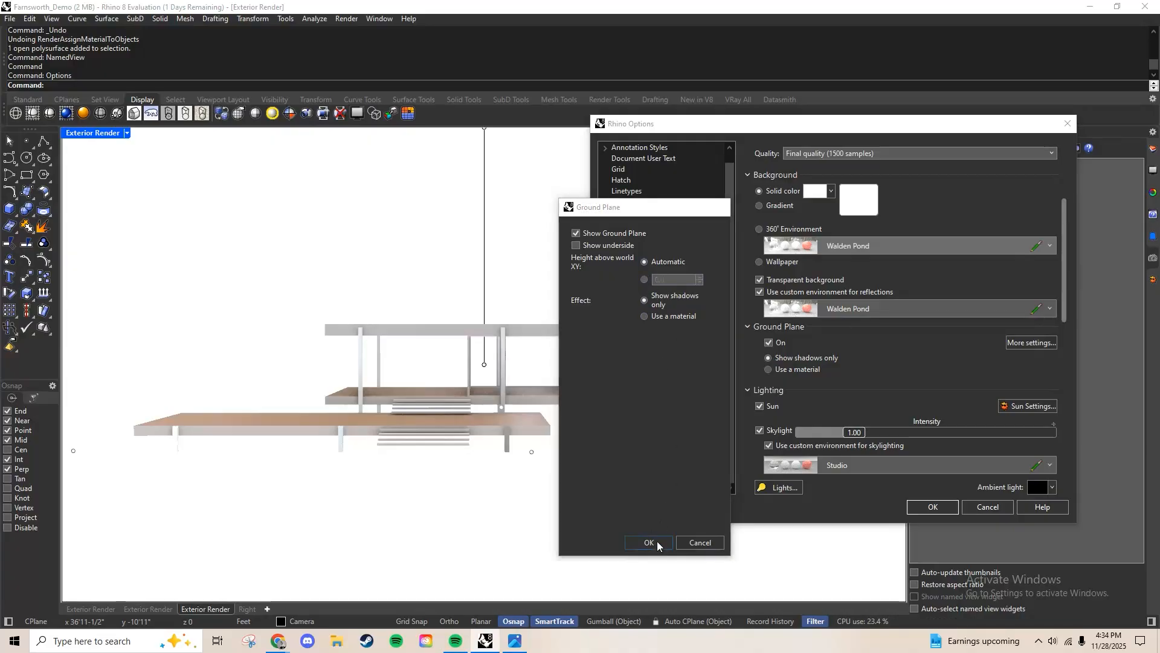
Set the skylight intensity to 0.91 and the gamma to 1.60 in the render options
{"action": "scroll", "coordinate": [761, 375], "scroll_direction": "down", "scroll_amount": 2}
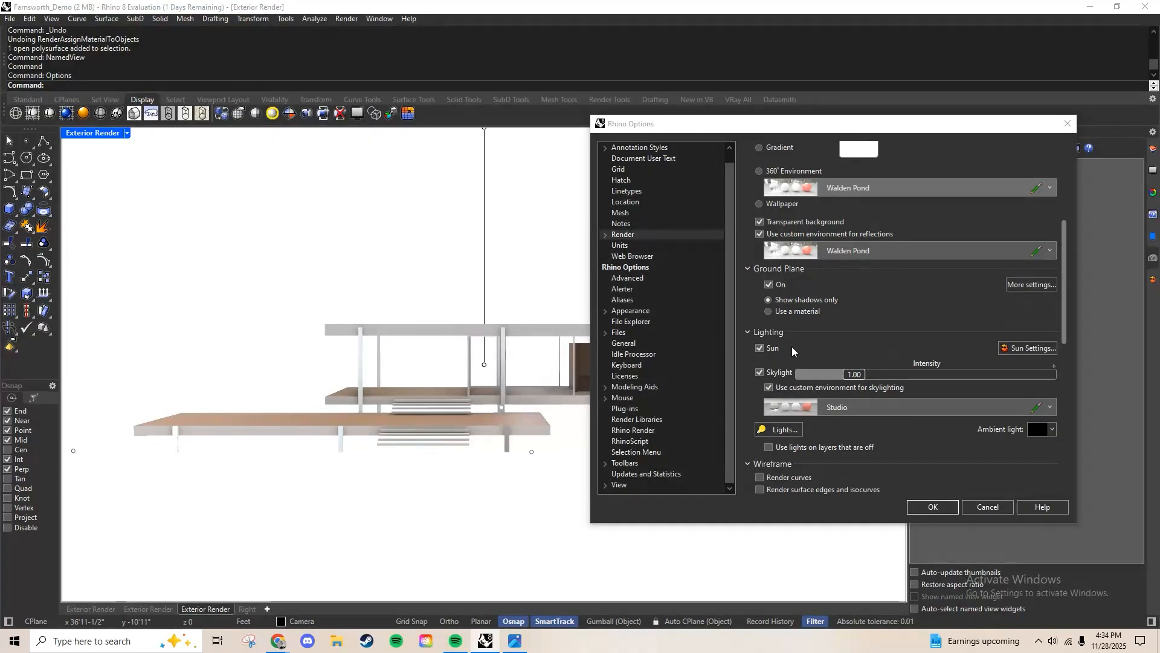
{"action": "mouse_move", "coordinate": [856, 378]}
{"action": "left_mouse_down"}
{"action": "mouse_move", "coordinate": [811, 383]}
{"action": "mouse_move", "coordinate": [886, 381]}
{"action": "mouse_move", "coordinate": [846, 385]}
{"action": "mouse_move", "coordinate": [858, 384]}
{"action": "left_mouse_up"}
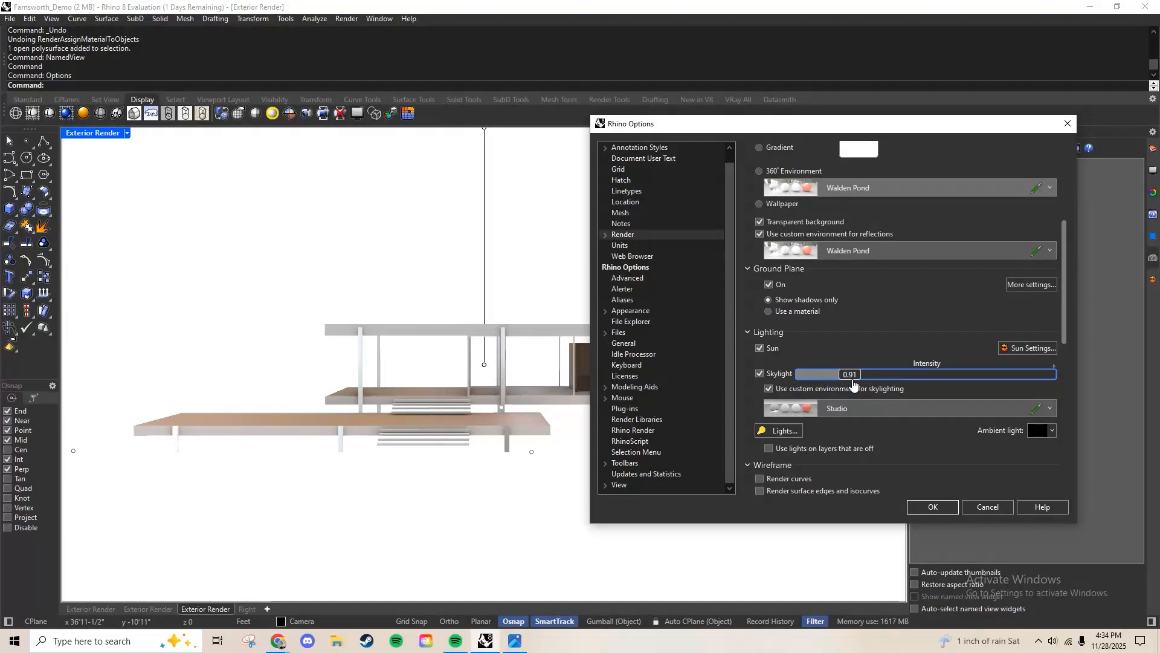
{"action": "scroll", "coordinate": [880, 435], "scroll_direction": "down", "scroll_amount": 4}
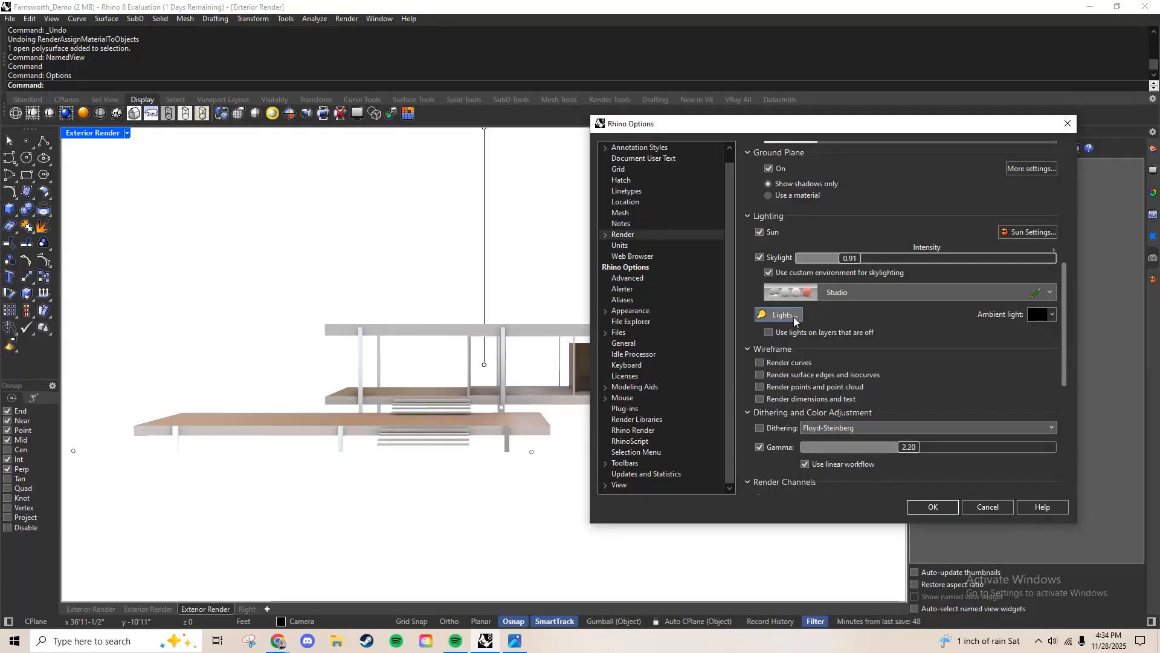
{"action": "scroll", "coordinate": [1022, 347], "scroll_direction": "down", "scroll_amount": 3}
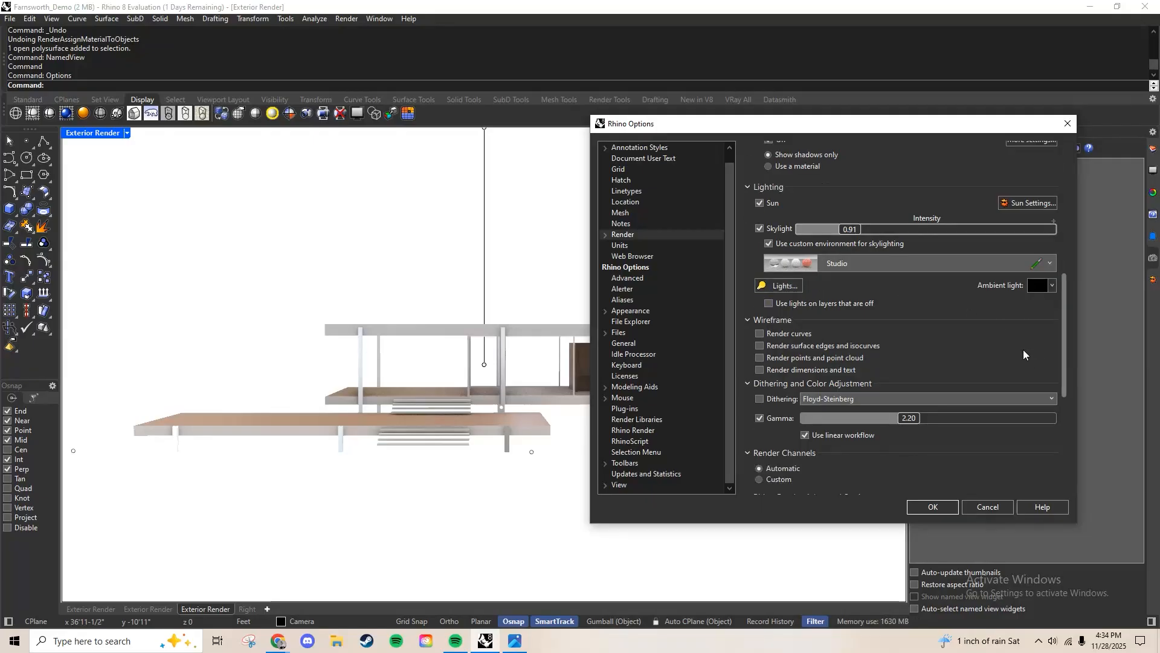
{"action": "scroll", "coordinate": [942, 280], "scroll_direction": "down", "scroll_amount": 1}
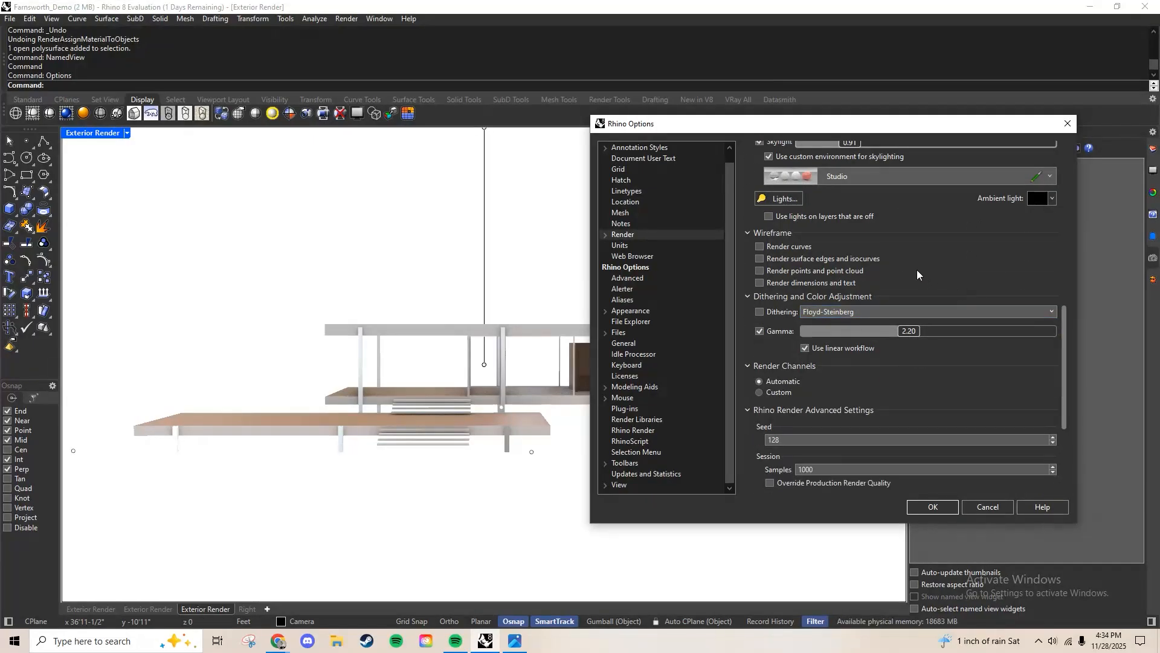
{"action": "scroll", "coordinate": [806, 271], "scroll_direction": "down", "scroll_amount": 2}
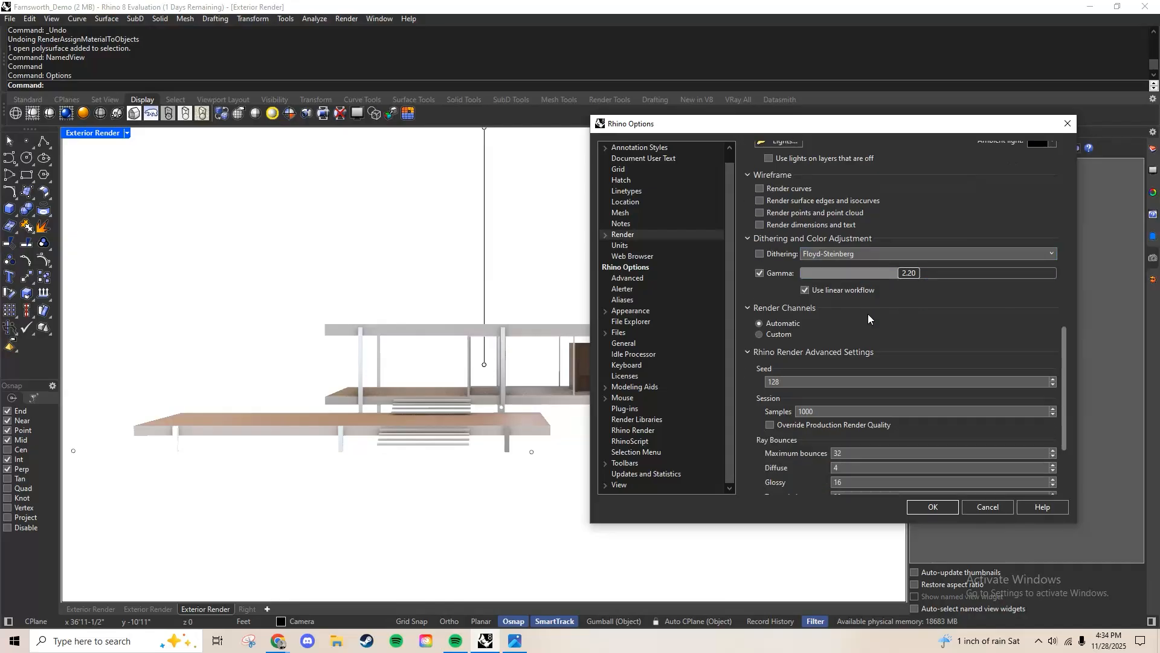
{"action": "scroll", "coordinate": [823, 342], "scroll_direction": "down", "scroll_amount": 1}
{"action": "scroll", "coordinate": [918, 357], "scroll_direction": "up", "scroll_amount": 3}
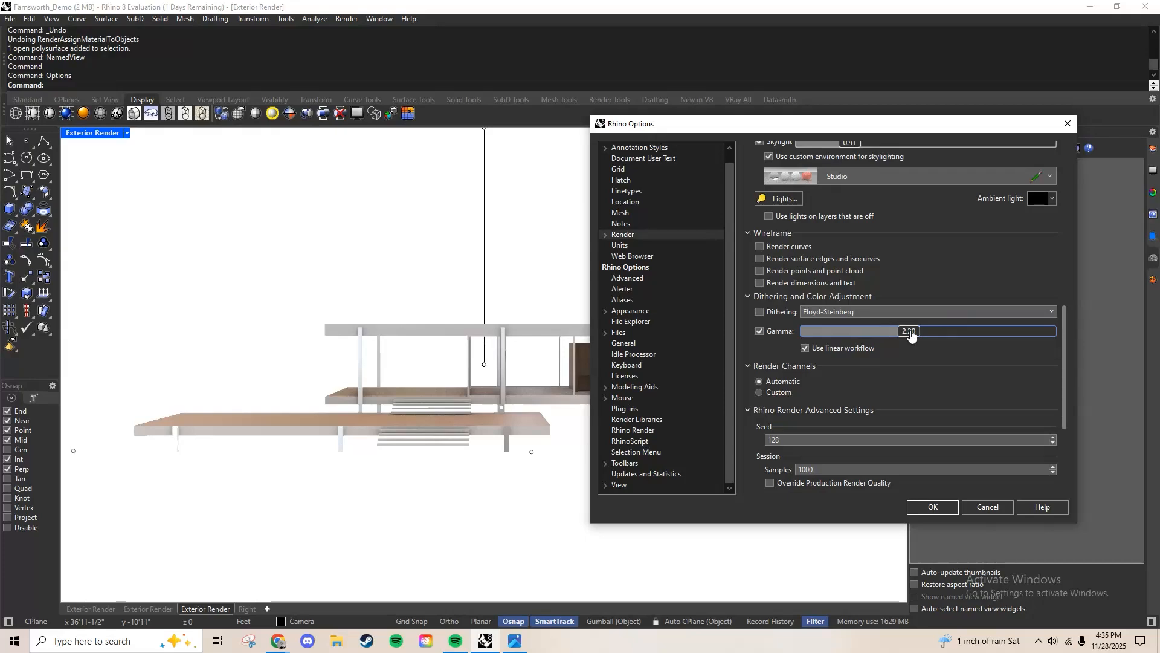
{"action": "left_click_drag", "start_coordinate": [911, 336], "coordinate": [879, 332]}
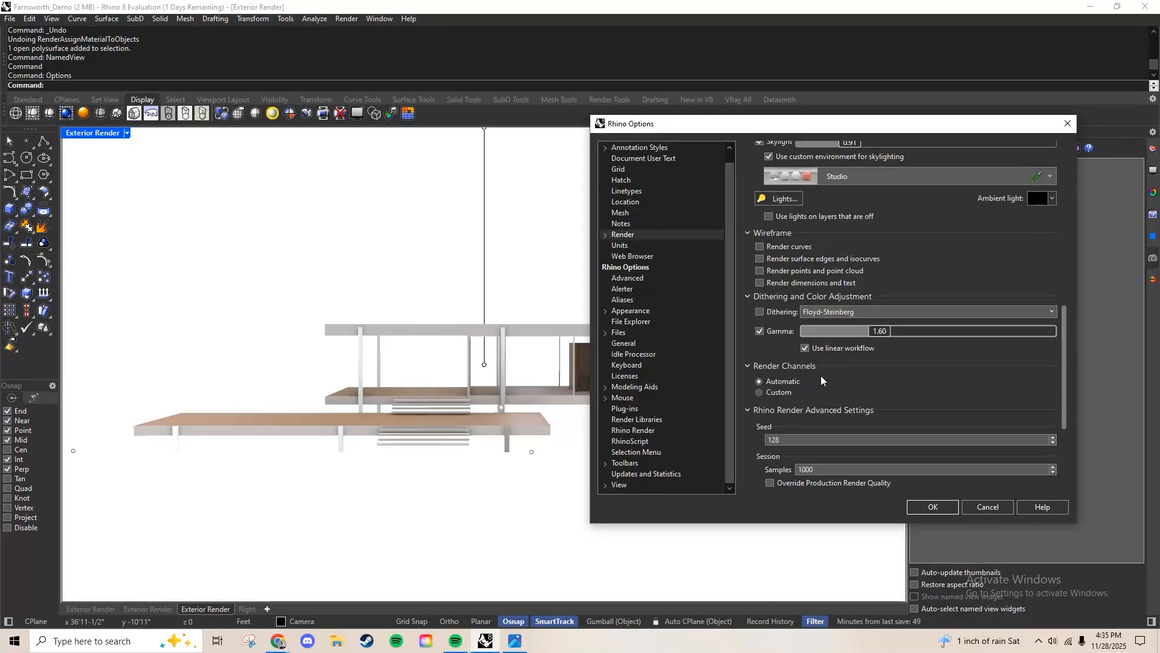
Examine the custom render channels and the Rhino Render advanced settings, leaving the channels on Automatic
{"action": "left_click", "coordinate": [777, 393]}
{"action": "scroll", "coordinate": [796, 390], "scroll_direction": "down", "scroll_amount": 2}
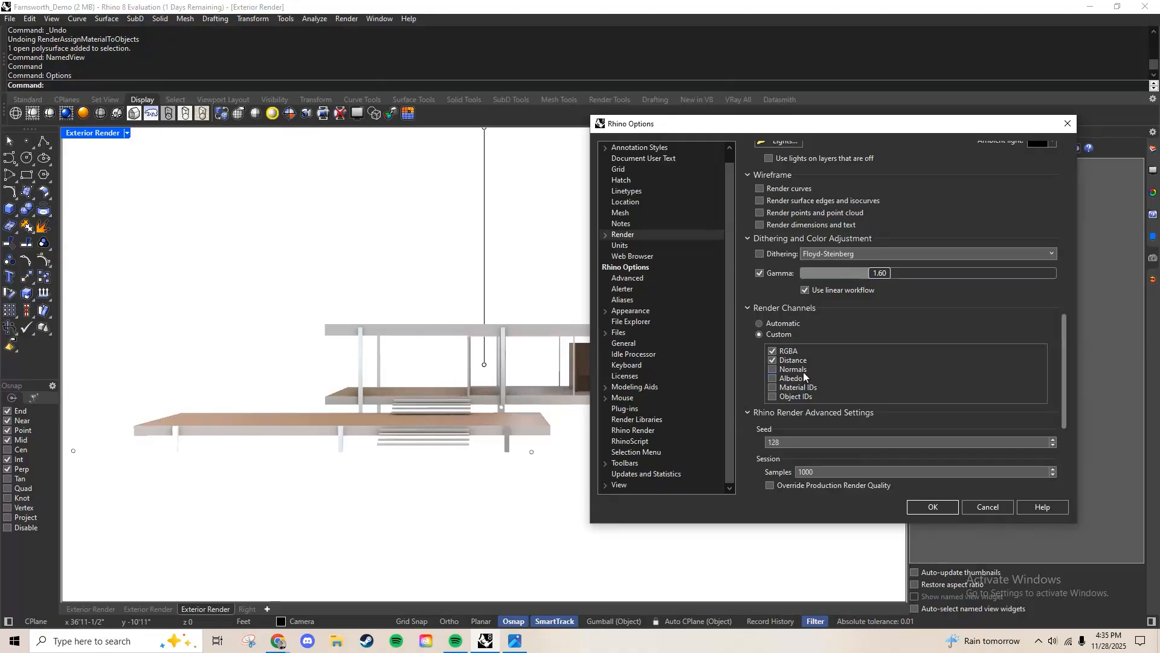
{"action": "left_click", "coordinate": [759, 324]}
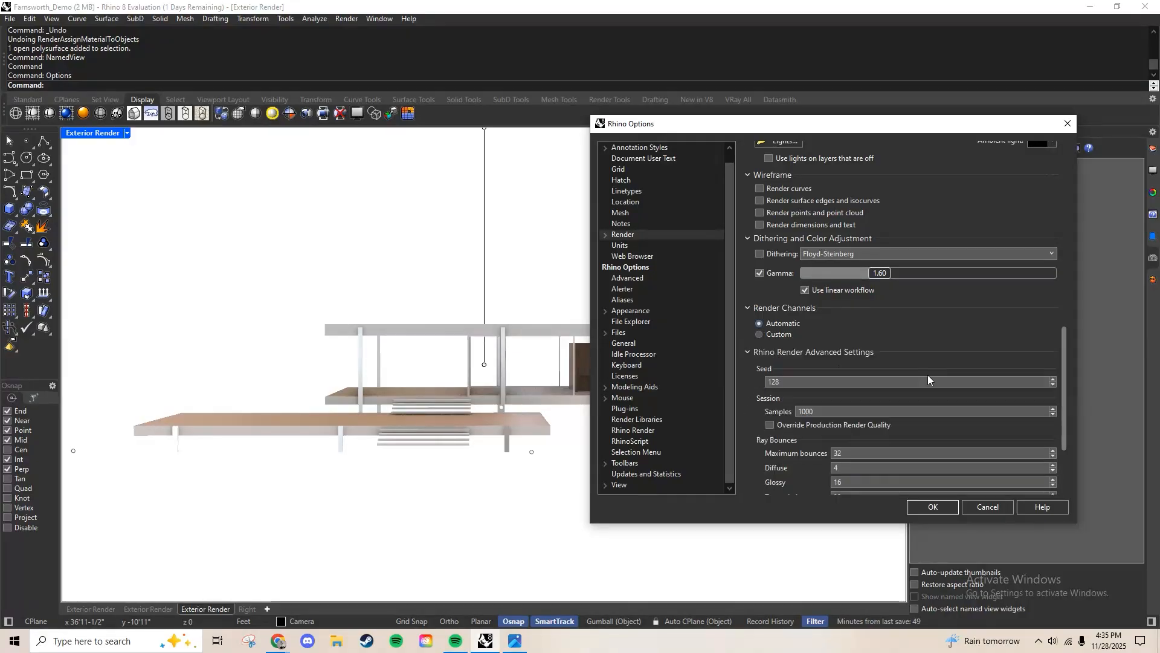
{"action": "scroll", "coordinate": [927, 375], "scroll_direction": "down", "scroll_amount": 4}
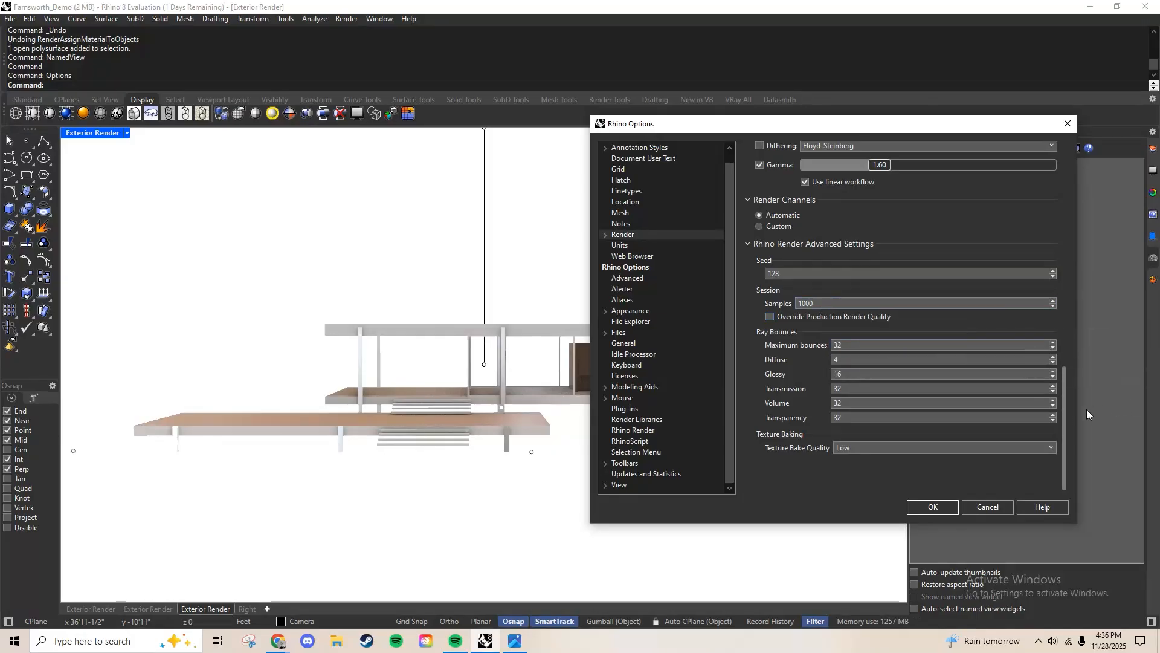
{"action": "left_click_drag", "start_coordinate": [1065, 426], "coordinate": [1068, 198]}
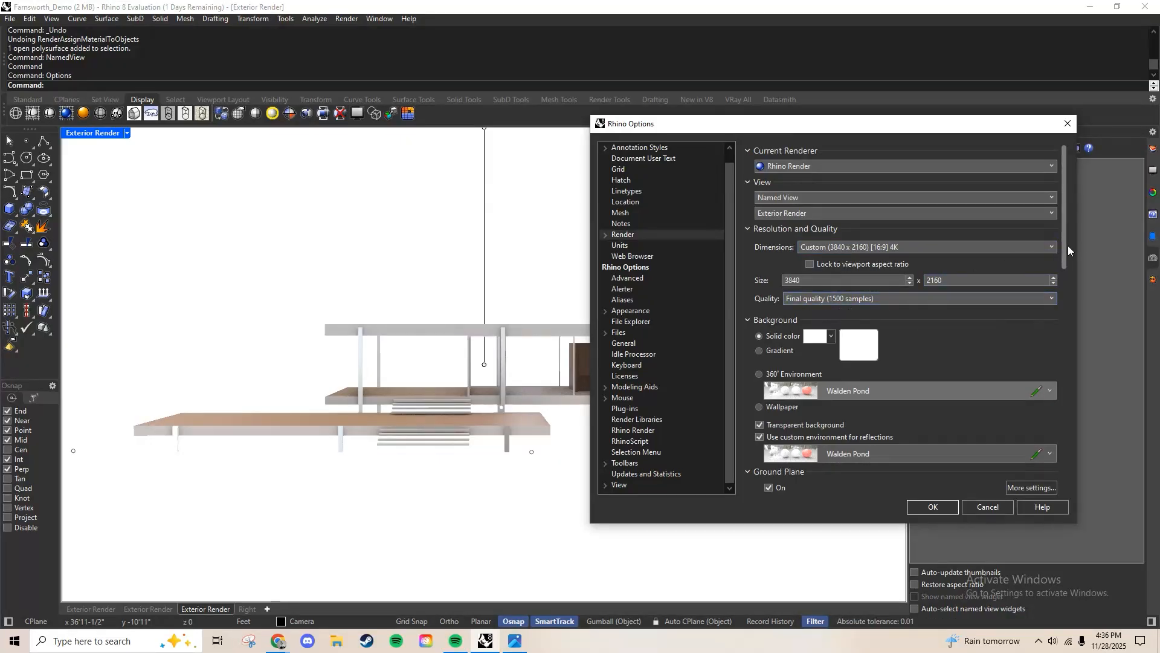
Compare the CPU, CUDA and Optix devices in the Rhino Render settings, trying the Quadro P1000 under CUDA and the CPU as render device
{"action": "left_click_drag", "start_coordinate": [1063, 245], "coordinate": [1068, 485]}
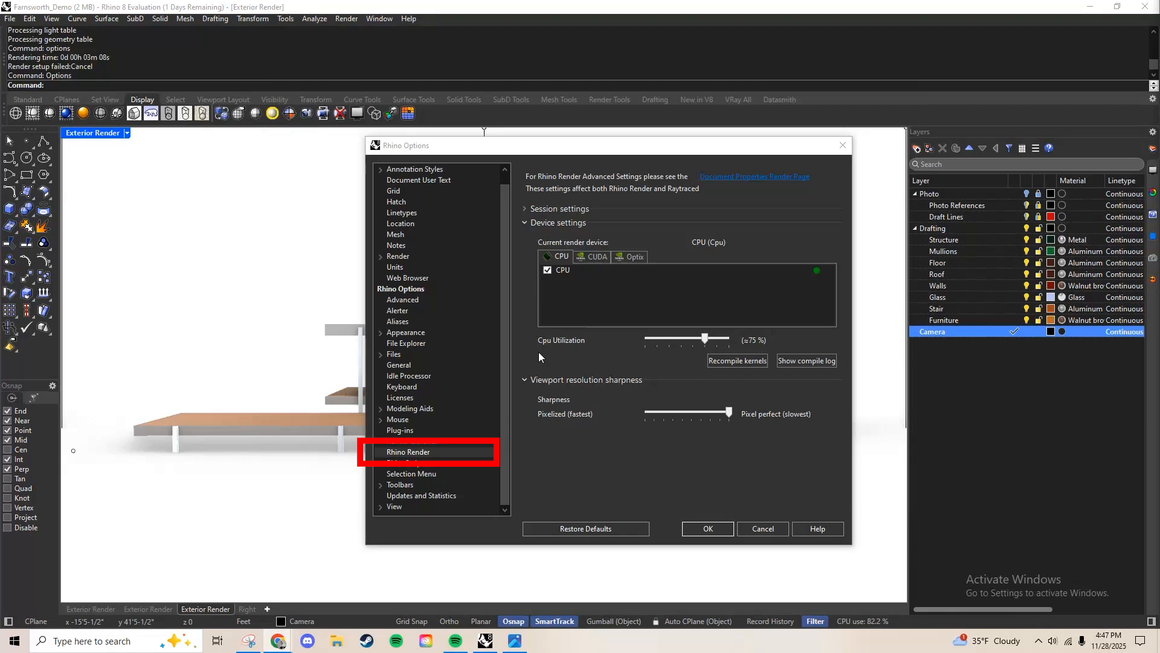
{"action": "left_click", "coordinate": [635, 257]}
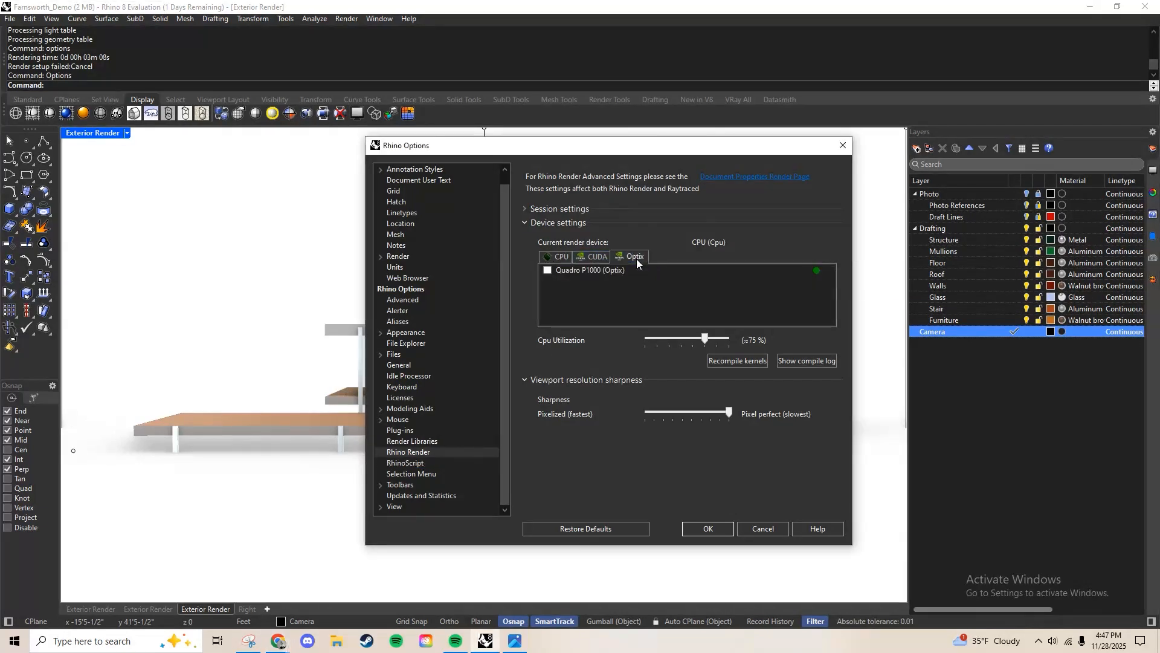
{"action": "left_click", "coordinate": [598, 255]}
{"action": "left_click", "coordinate": [595, 270]}
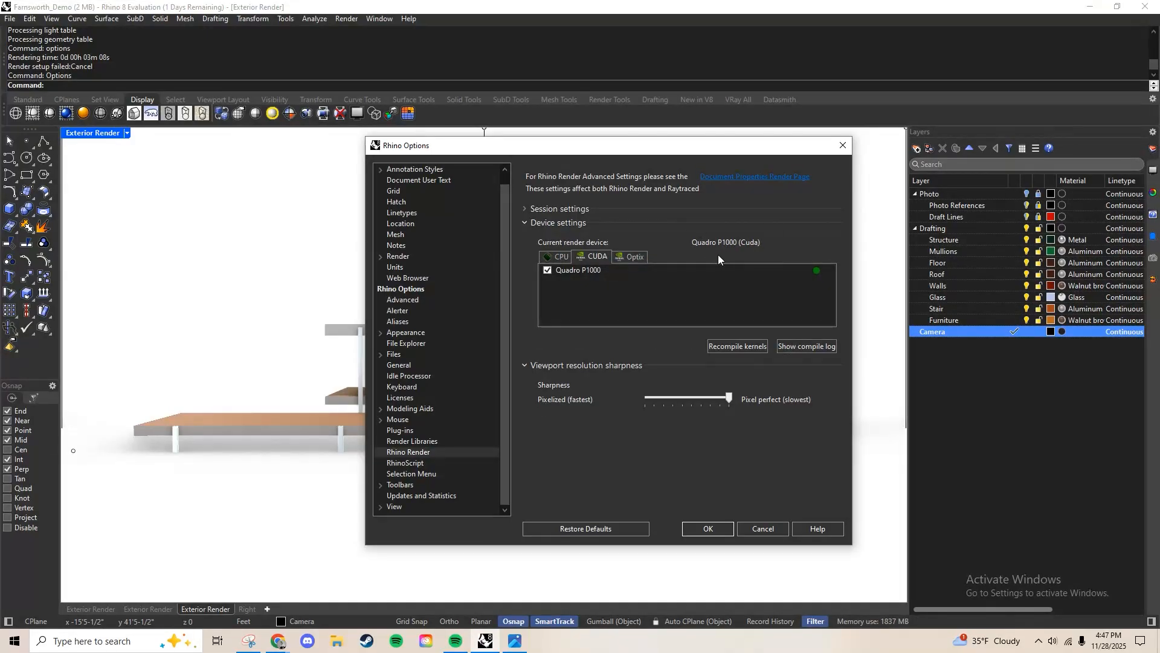
{"action": "left_click", "coordinate": [640, 259]}
{"action": "left_click", "coordinate": [608, 255]}
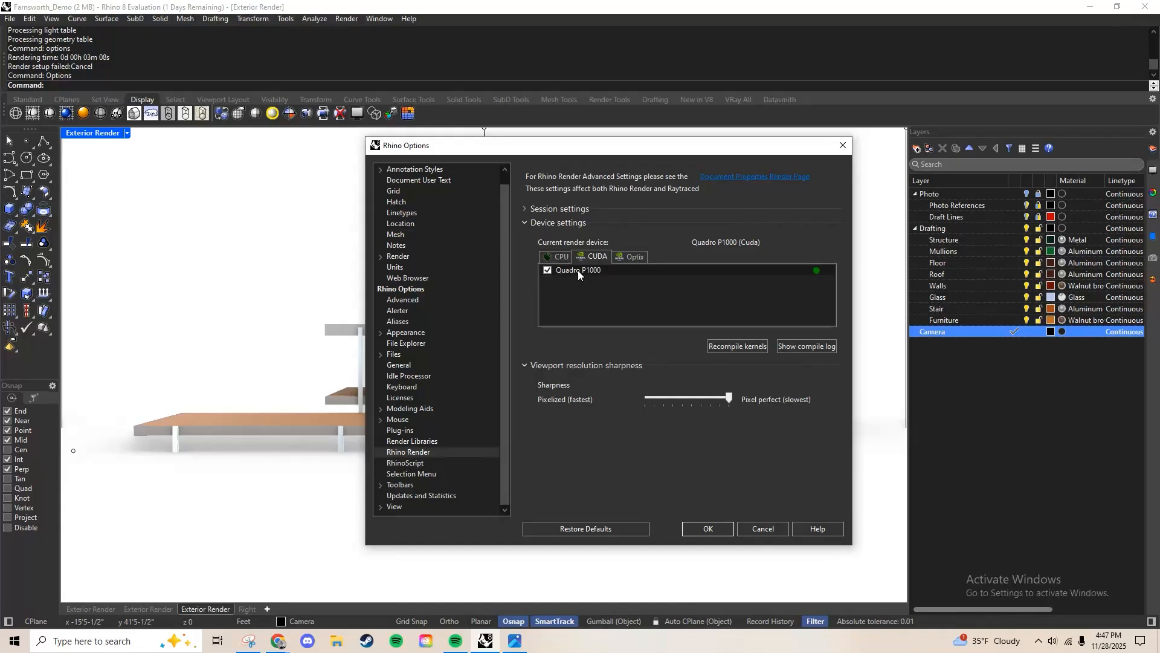
{"action": "left_click", "coordinate": [638, 258]}
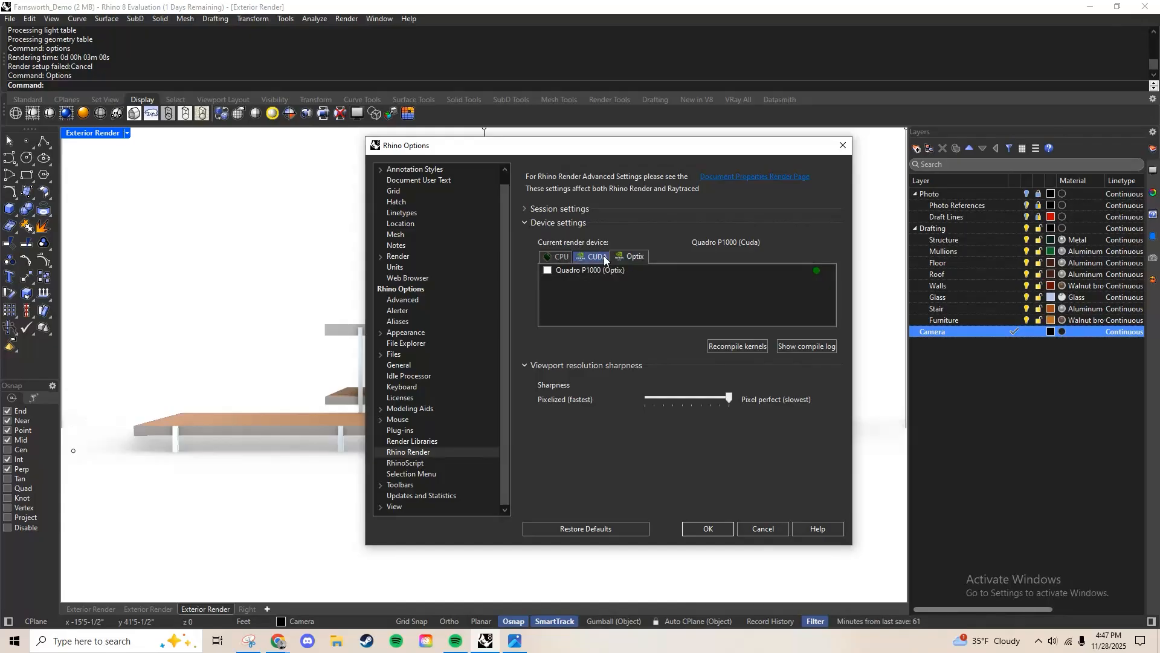
{"action": "left_click", "coordinate": [603, 256]}
{"action": "left_click", "coordinate": [558, 257]}
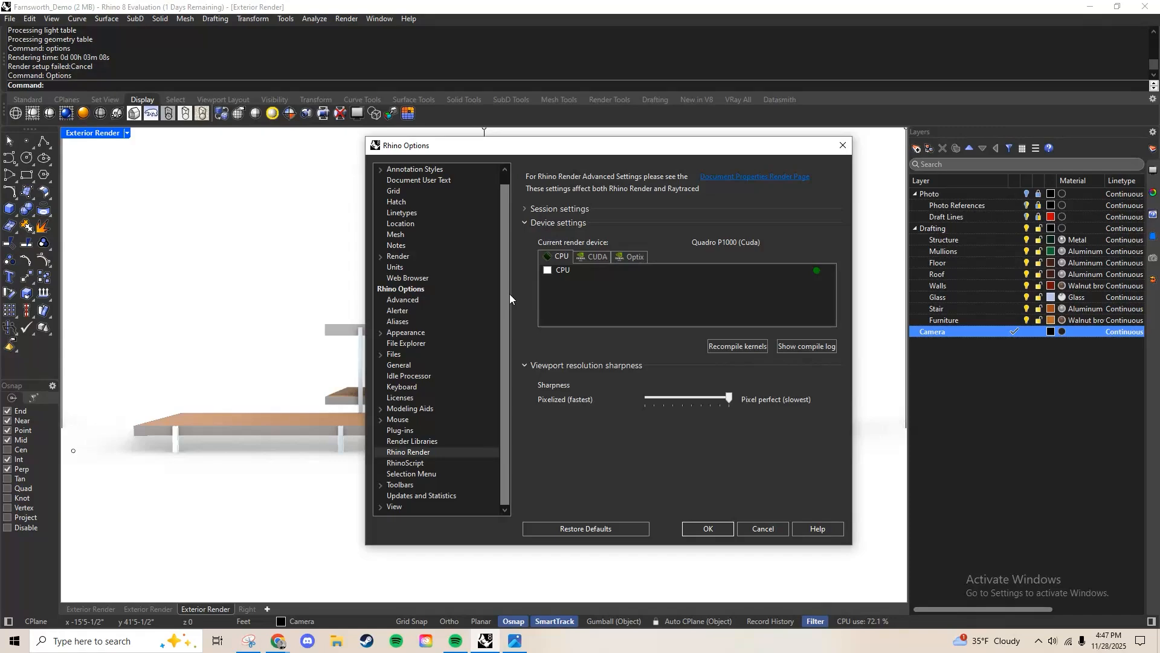
{"action": "left_click", "coordinate": [548, 270]}
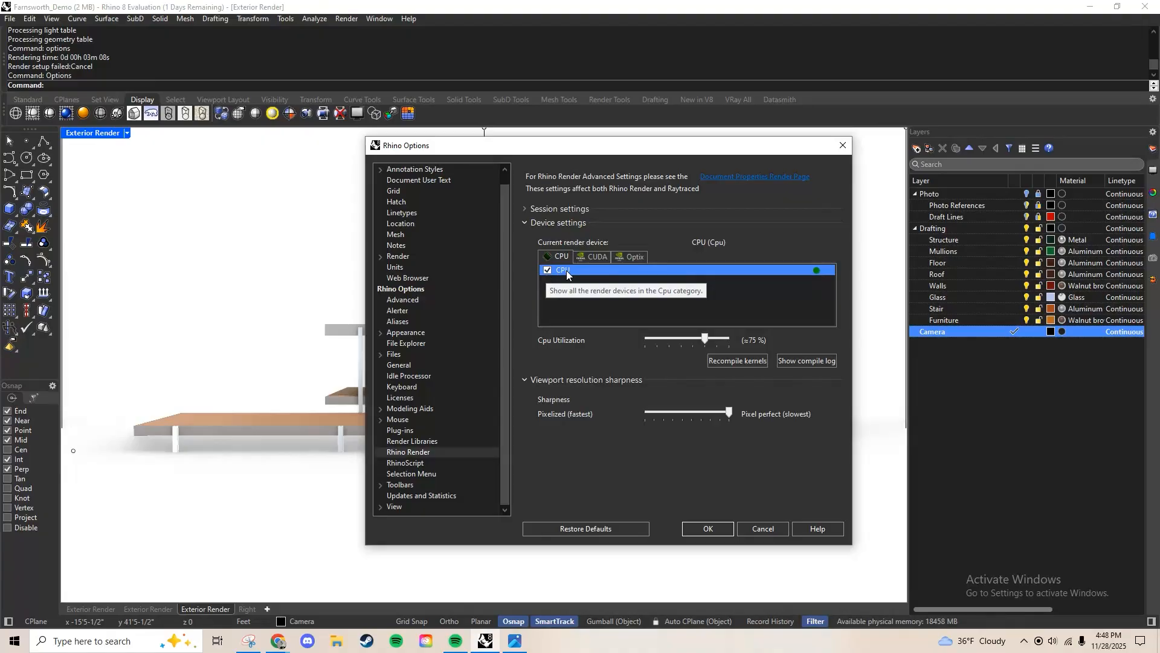
Set the Quadro P1000 under CUDA as the render device and accept the options
{"action": "left_click", "coordinate": [596, 259]}
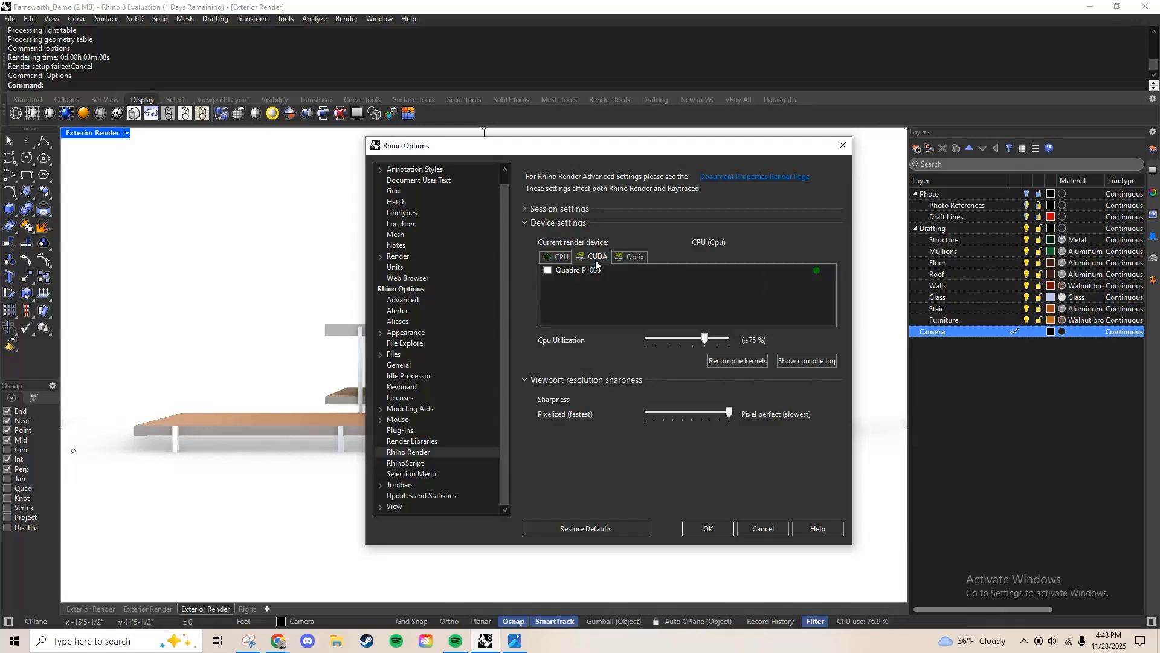
{"action": "left_click", "coordinate": [575, 273]}
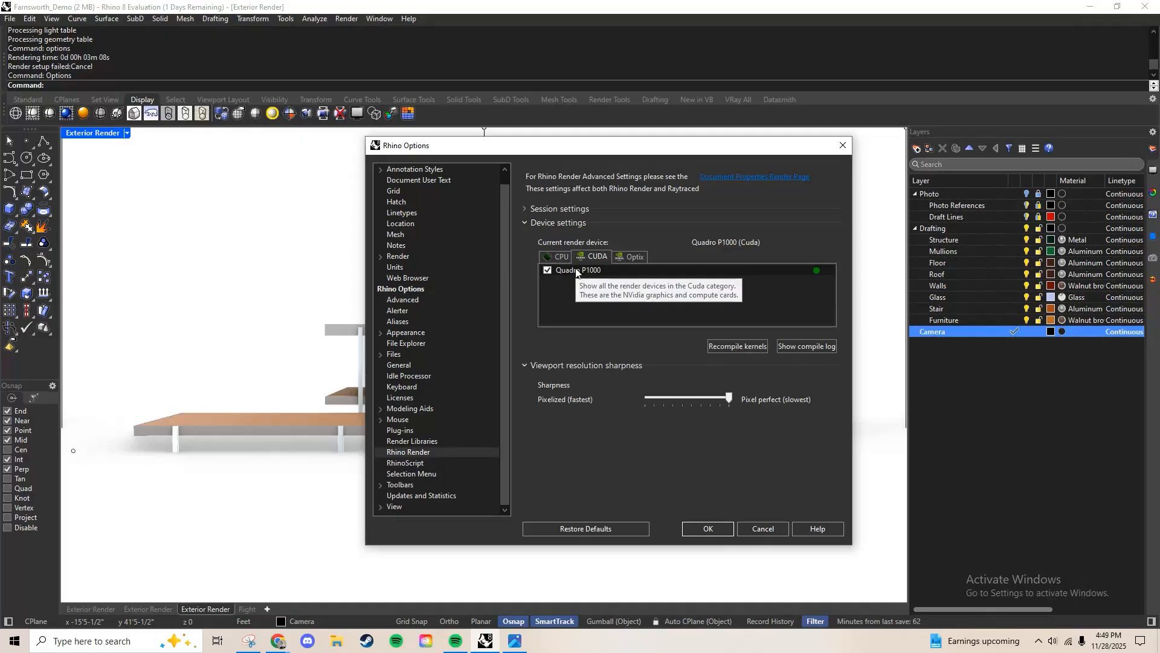
{"action": "left_click", "coordinate": [708, 528]}
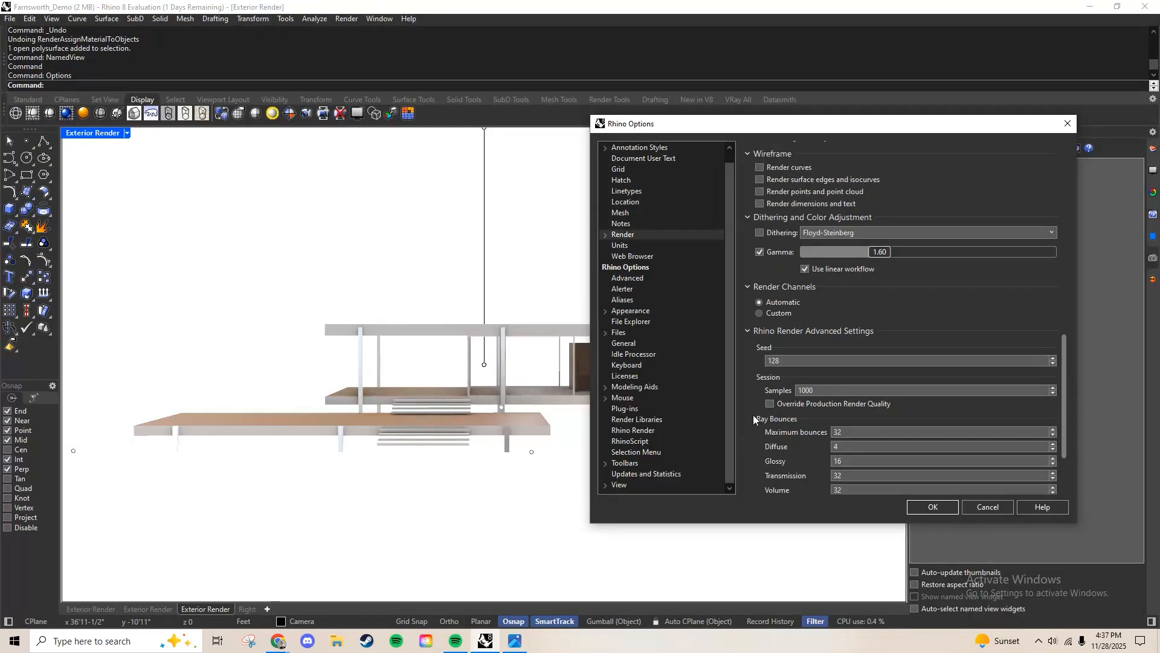
Review and accept the document's render options, then start rendering the Exterior Render named view and move the render window aside
{"action": "scroll", "coordinate": [924, 197], "scroll_direction": "up", "scroll_amount": 5}
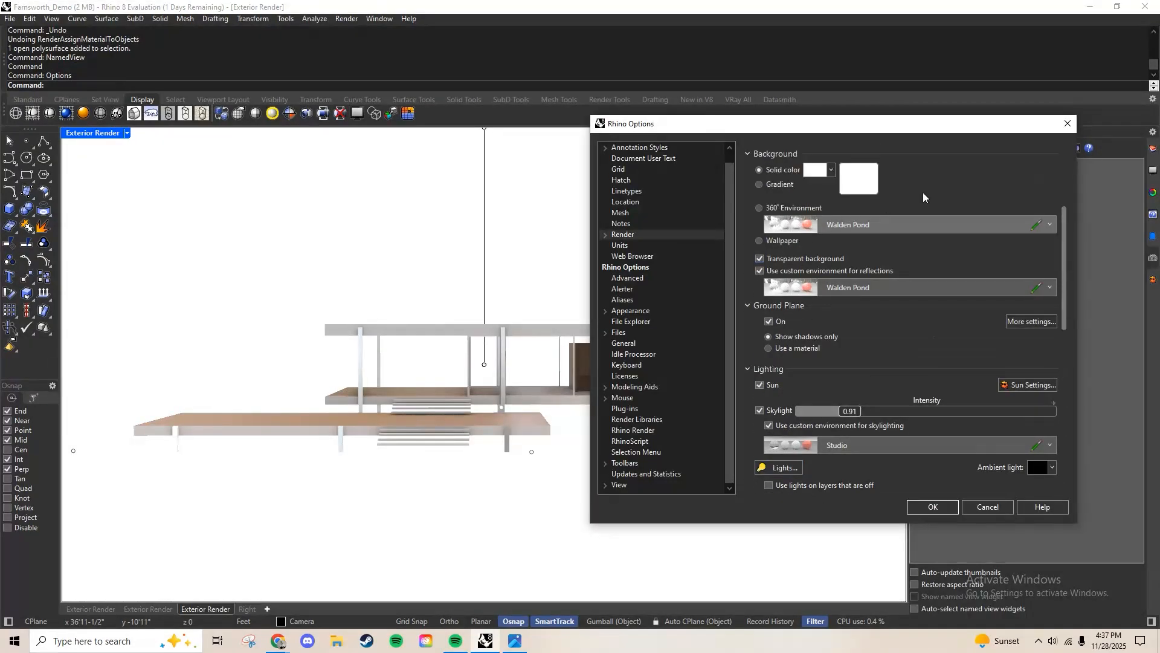
{"action": "scroll", "coordinate": [923, 197], "scroll_direction": "up", "scroll_amount": 3}
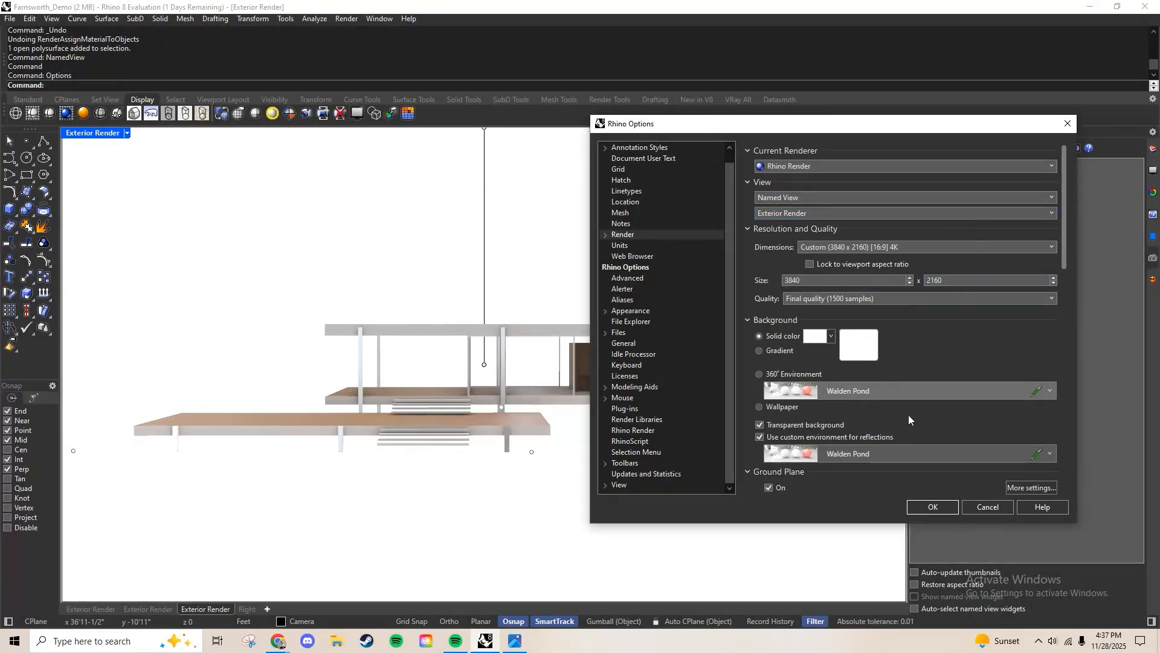
{"action": "left_click", "coordinate": [933, 507]}
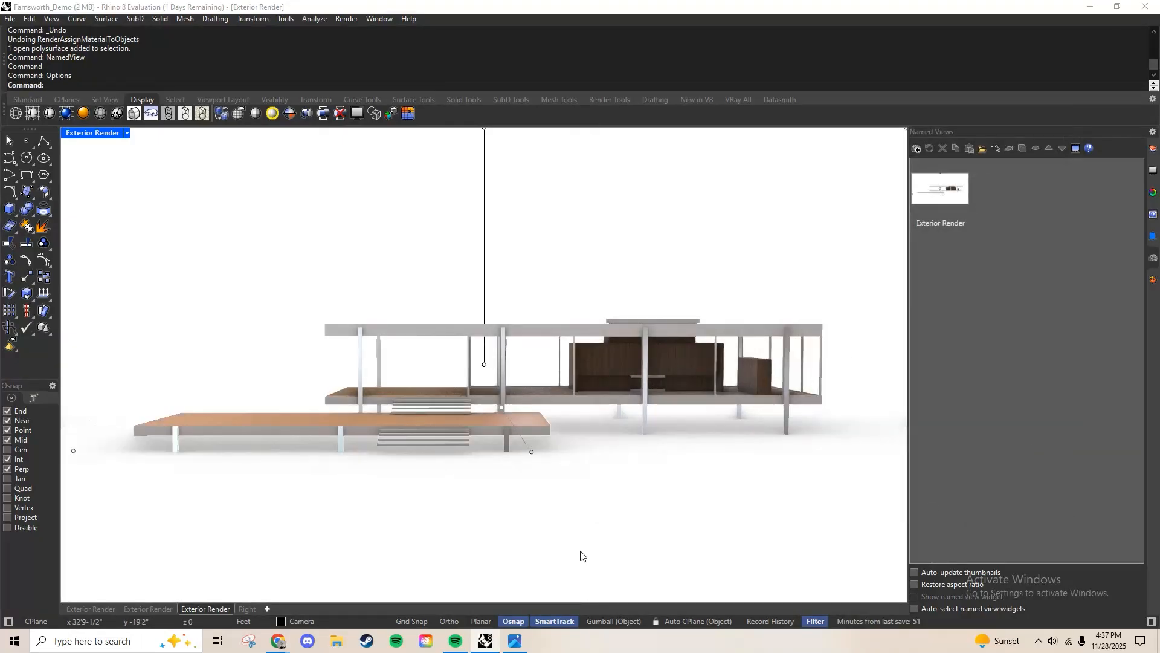
{"action": "type", "text": "Render"}
{"action": "key", "text": "Return"}
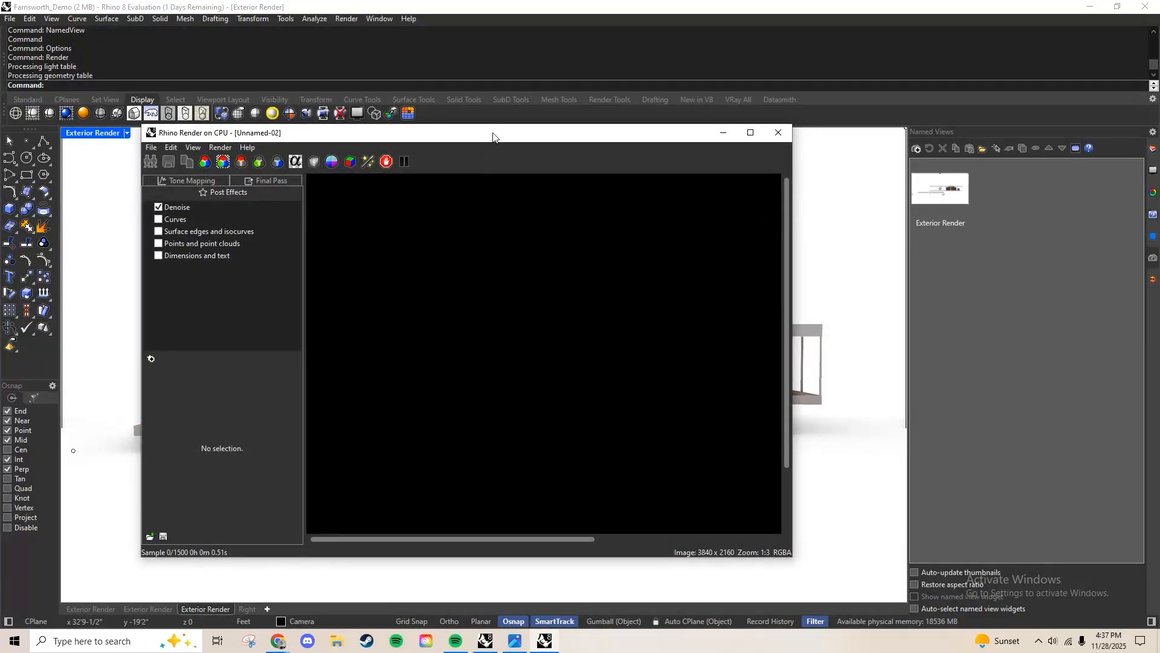
{"action": "left_click_drag", "start_coordinate": [490, 137], "coordinate": [687, 114]}
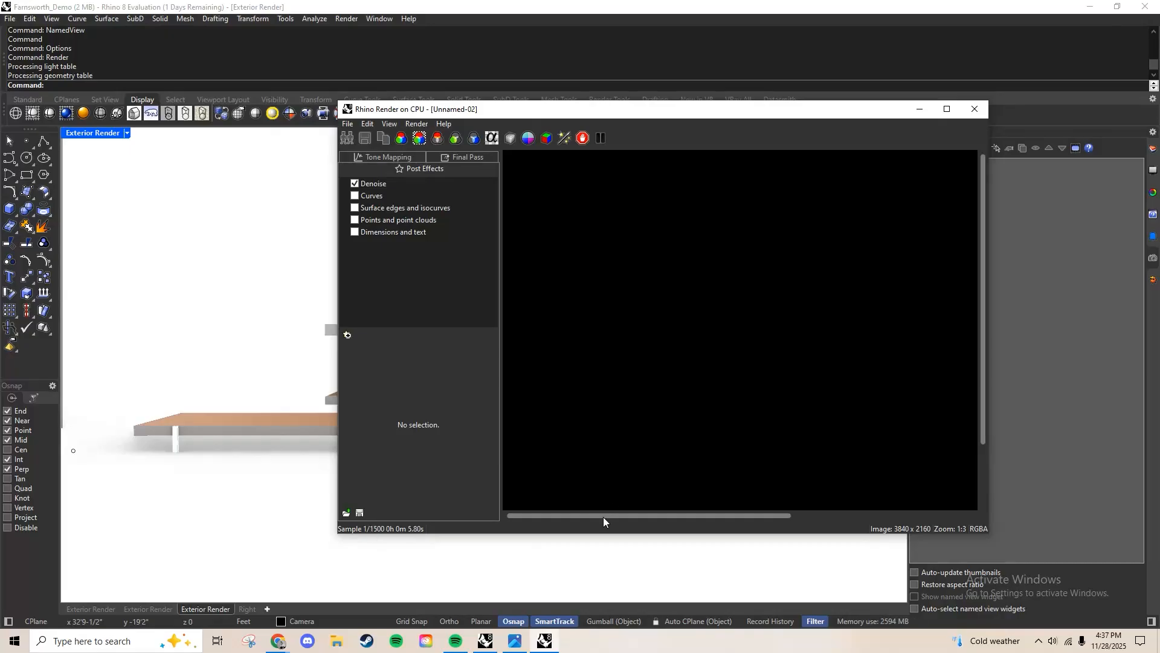
Examine the house across the in-progress render, comparing its RGB and RGBA channels
{"action": "left_click_drag", "start_coordinate": [603, 517], "coordinate": [635, 515]}
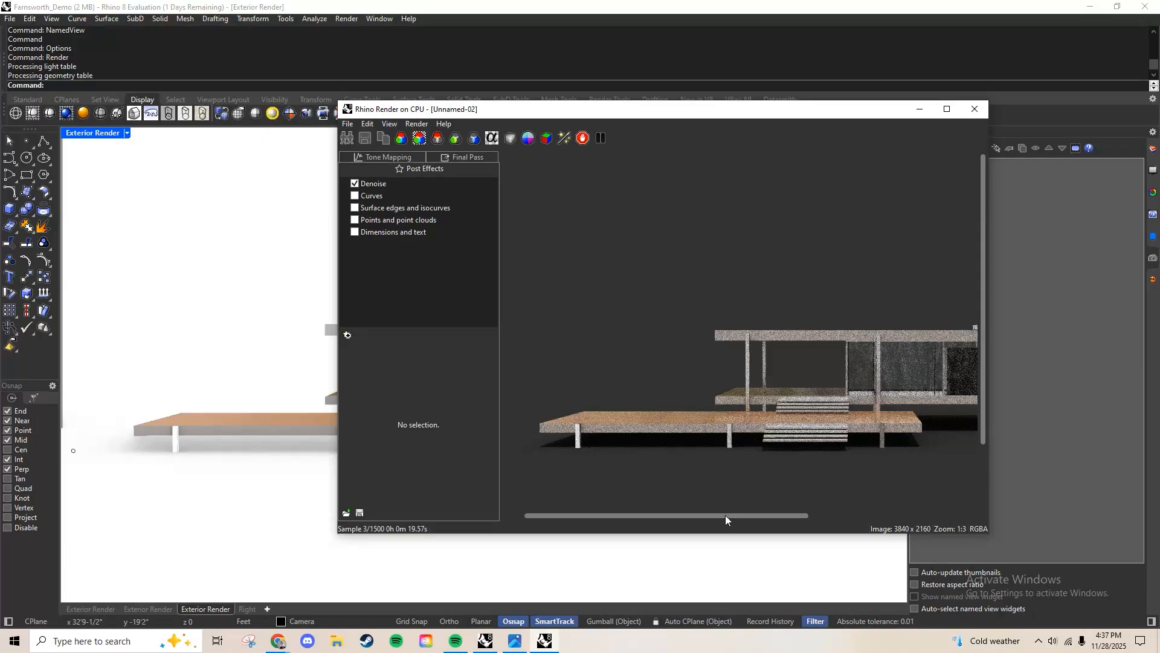
{"action": "left_click_drag", "start_coordinate": [726, 515], "coordinate": [769, 520]}
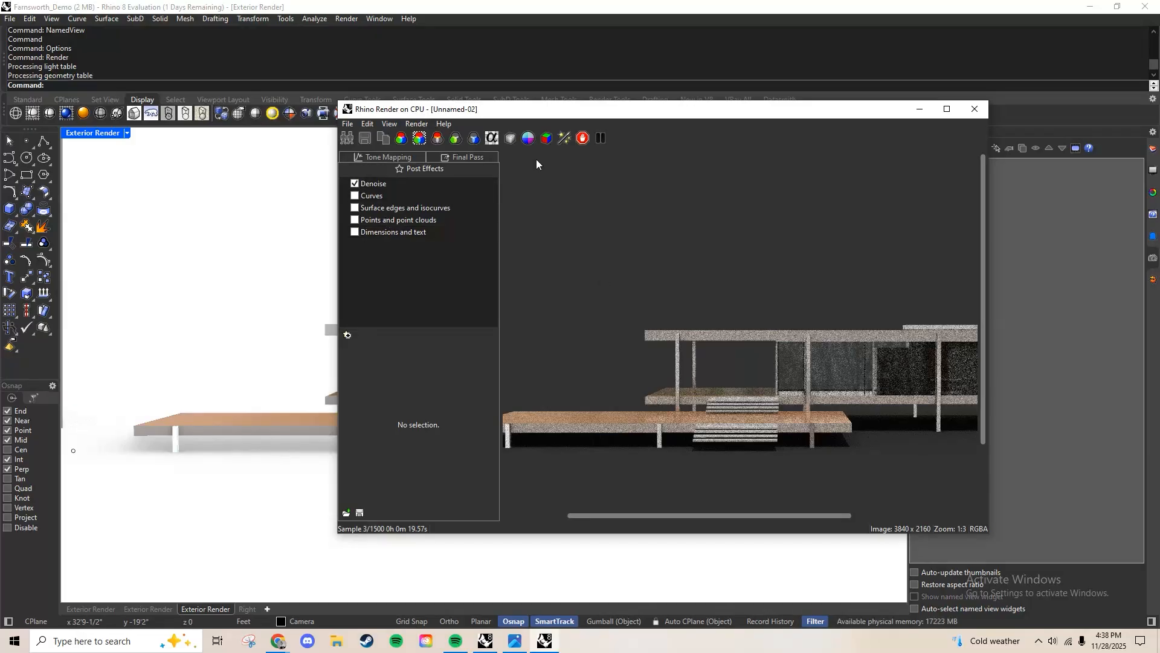
{"action": "left_click", "coordinate": [401, 138]}
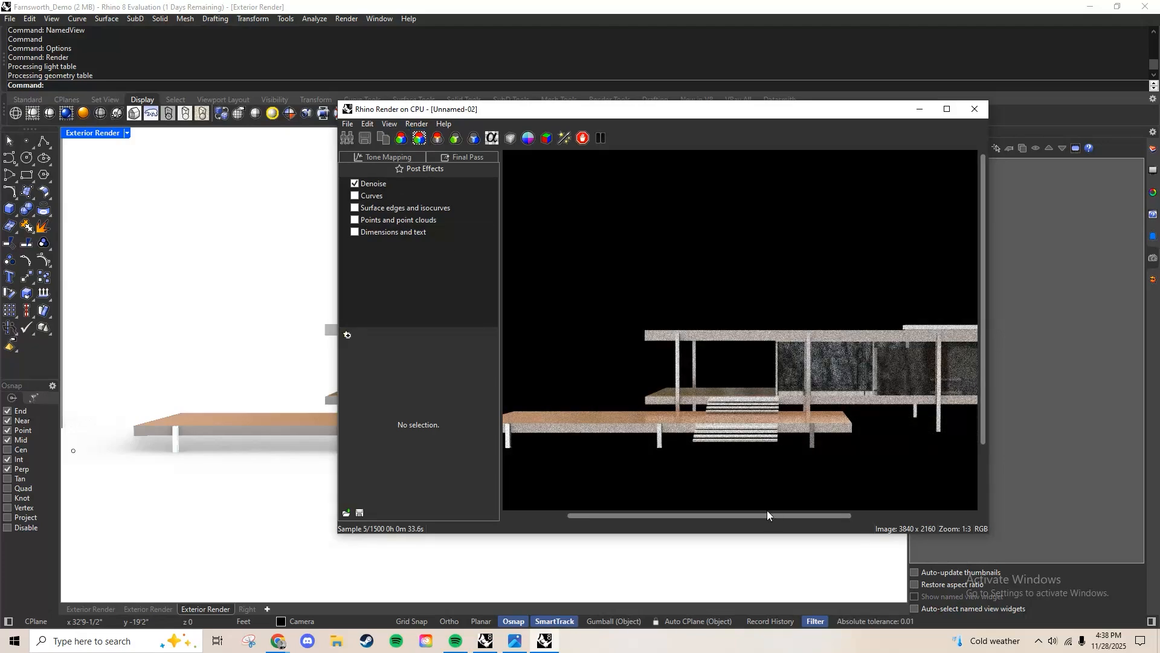
{"action": "left_click_drag", "start_coordinate": [767, 511], "coordinate": [805, 509]}
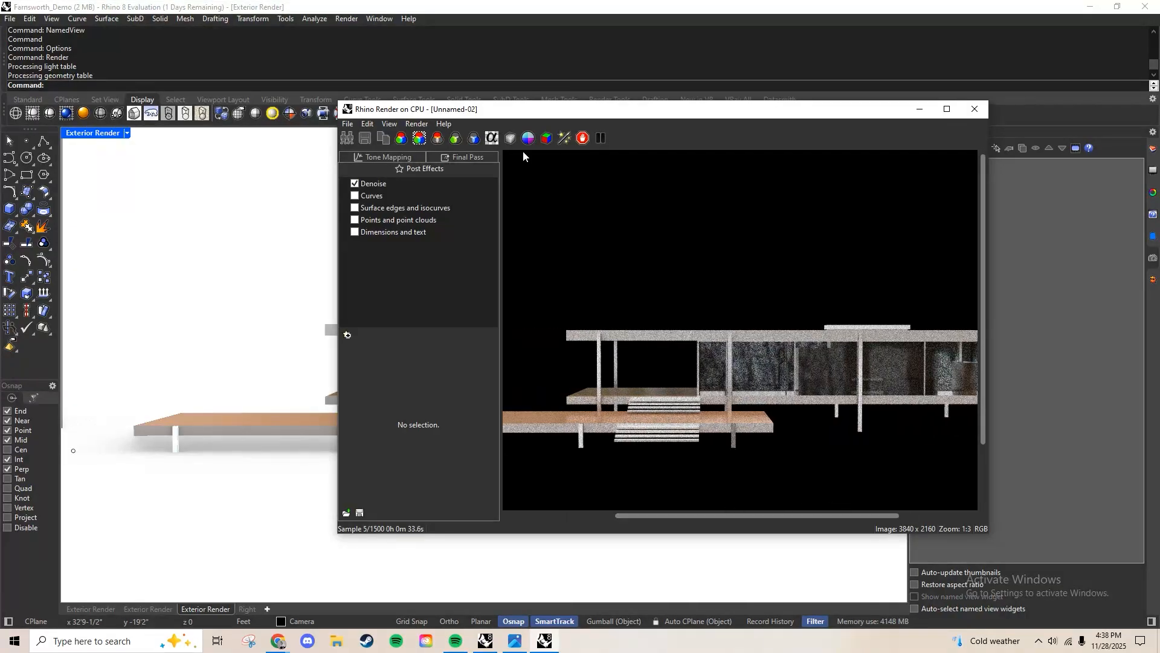
{"action": "left_click", "coordinate": [419, 138]}
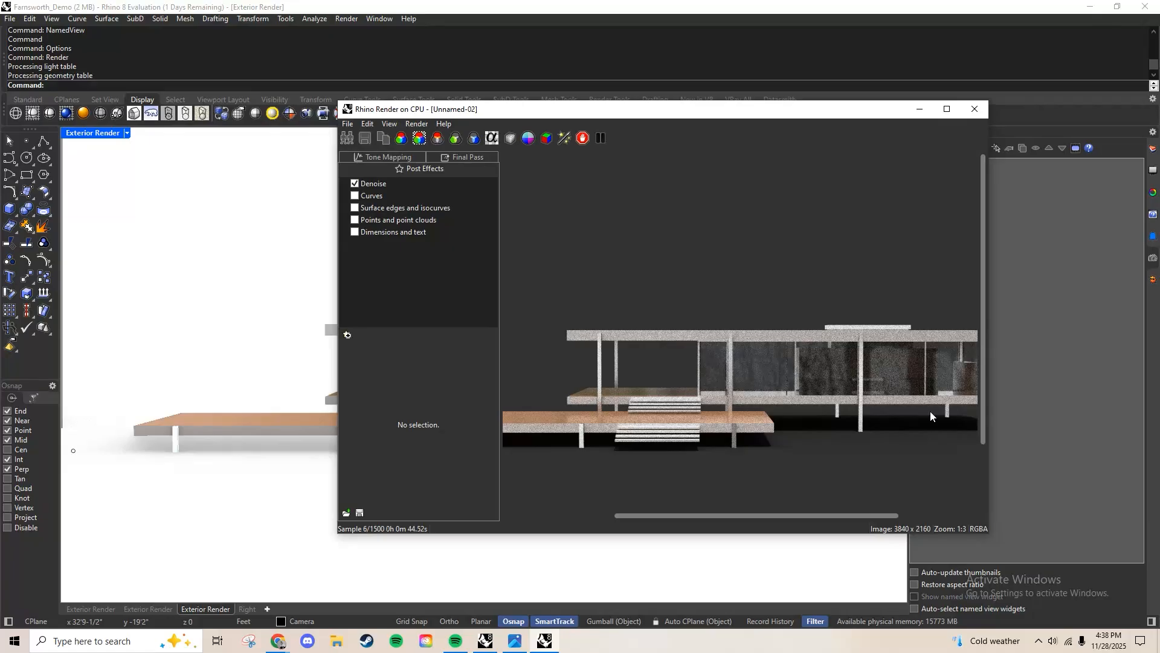
{"action": "left_click_drag", "start_coordinate": [821, 515], "coordinate": [848, 355]}
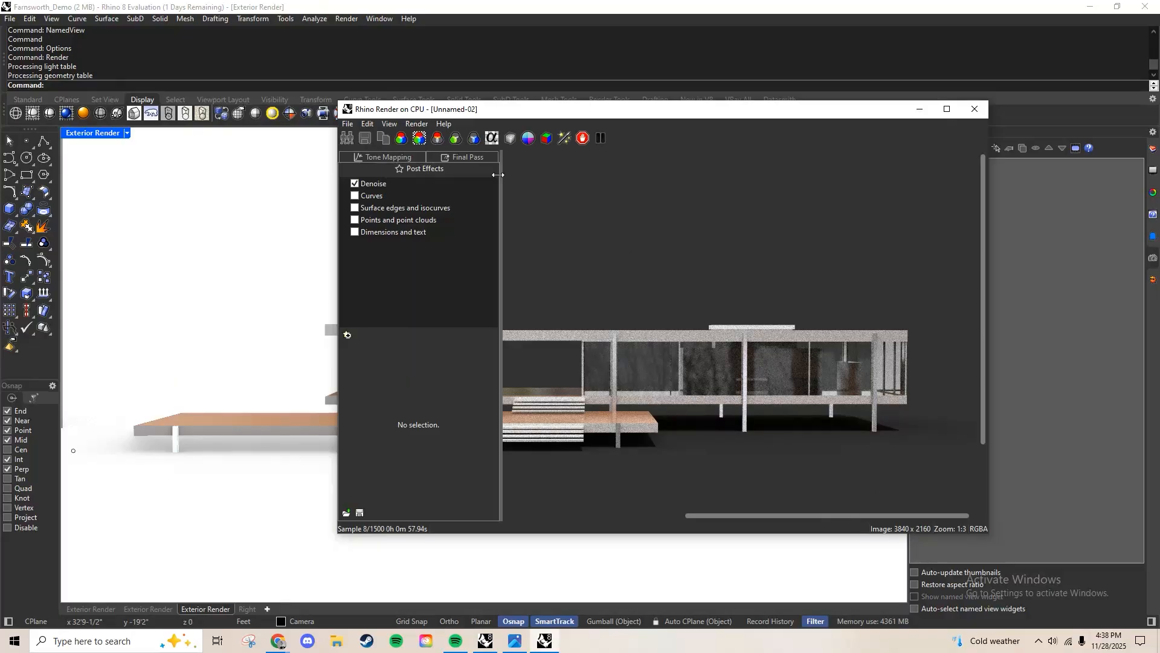
Inspect the render's red and alpha channels, return to the RGB channel and look over the whole house
{"action": "left_click", "coordinate": [437, 139]}
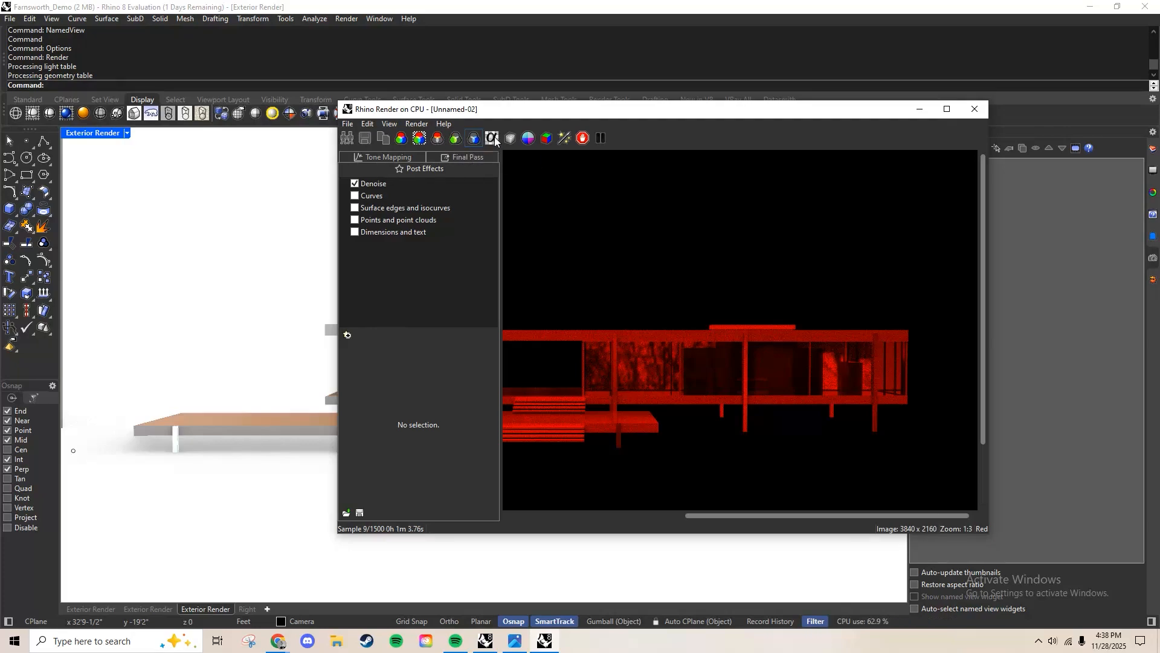
{"action": "left_click", "coordinate": [493, 139]}
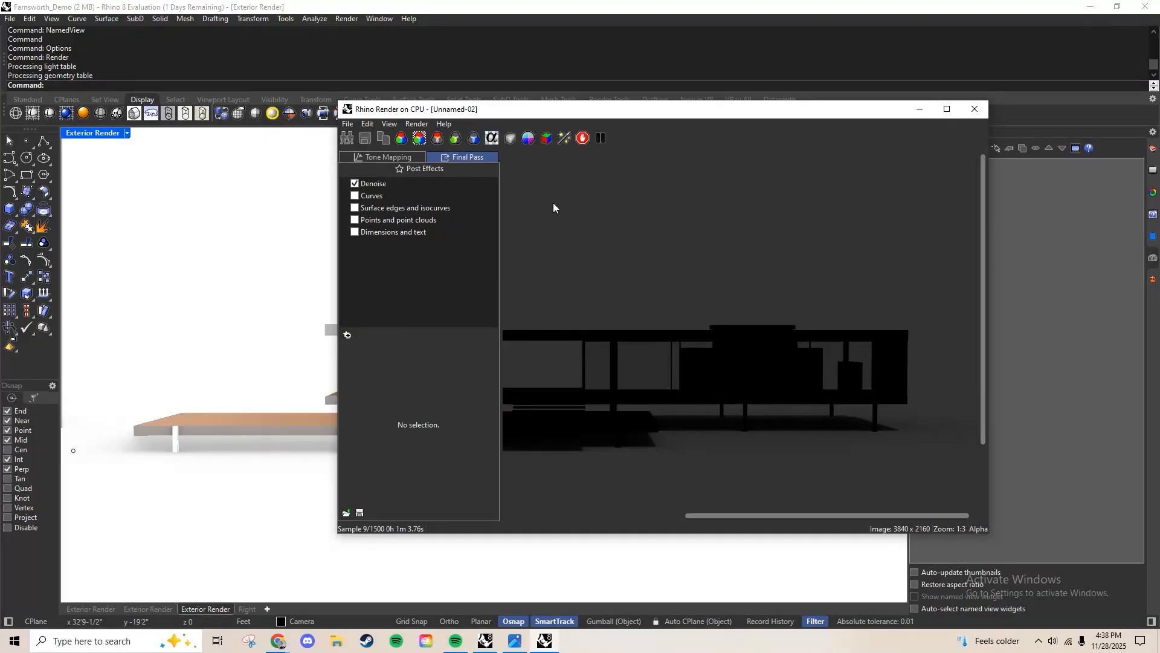
{"action": "left_click_drag", "start_coordinate": [815, 515], "coordinate": [840, 496]}
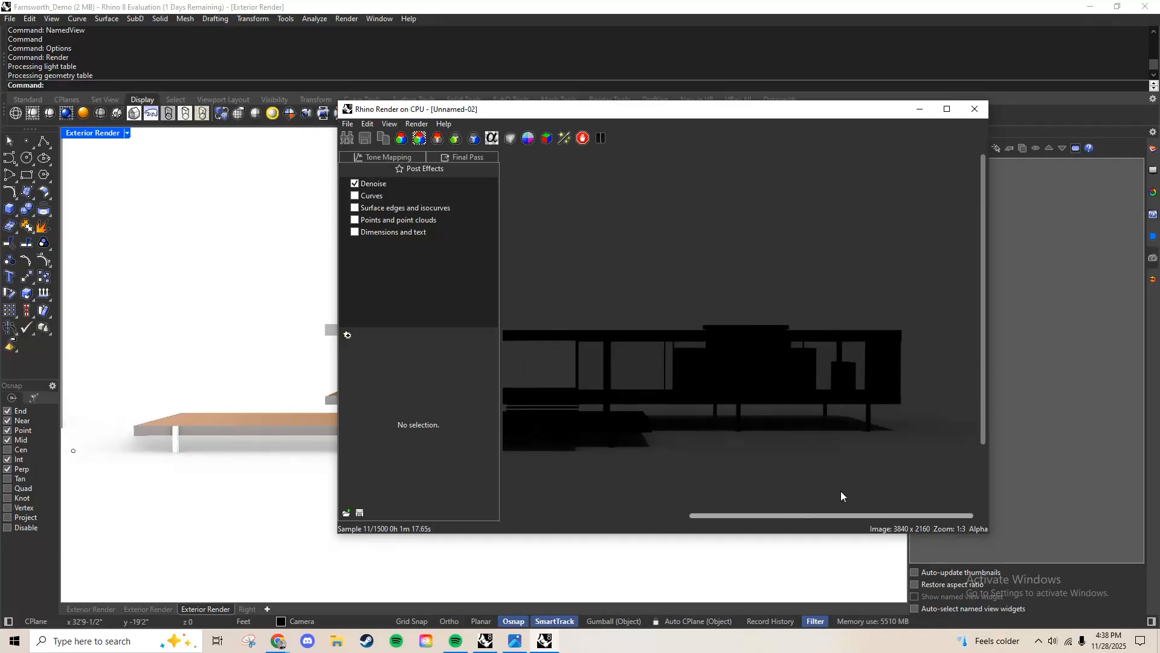
{"action": "left_click", "coordinate": [684, 510]}
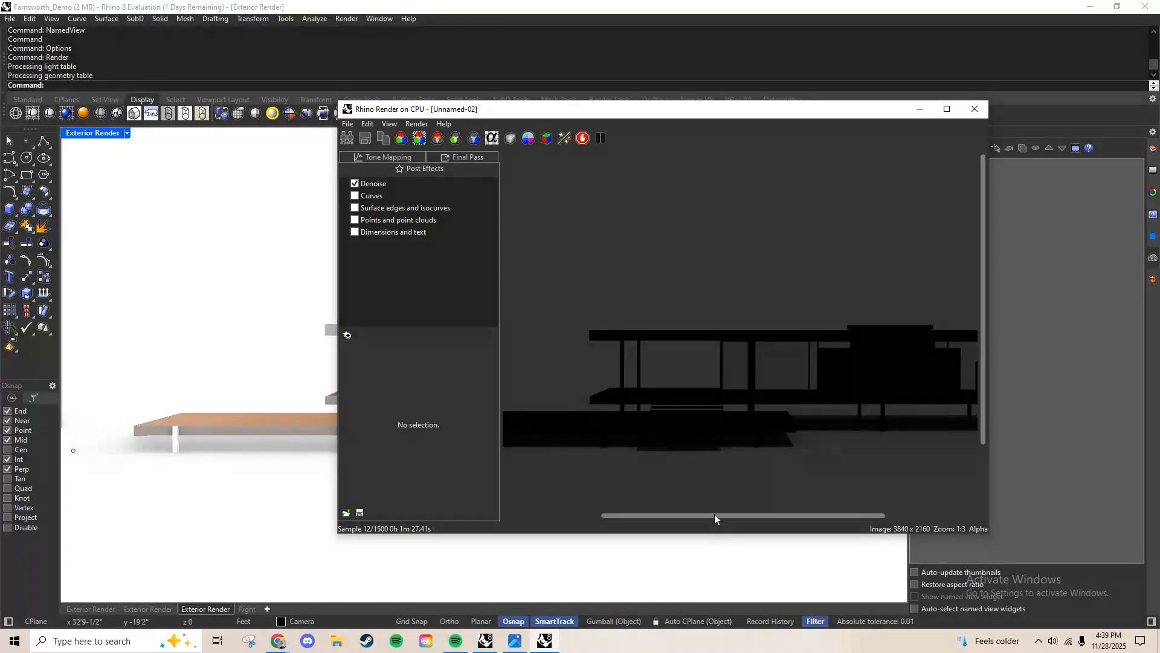
{"action": "mouse_move", "coordinate": [757, 513]}
{"action": "left_mouse_down"}
{"action": "mouse_move", "coordinate": [823, 504]}
{"action": "mouse_move", "coordinate": [765, 509]}
{"action": "left_mouse_up"}
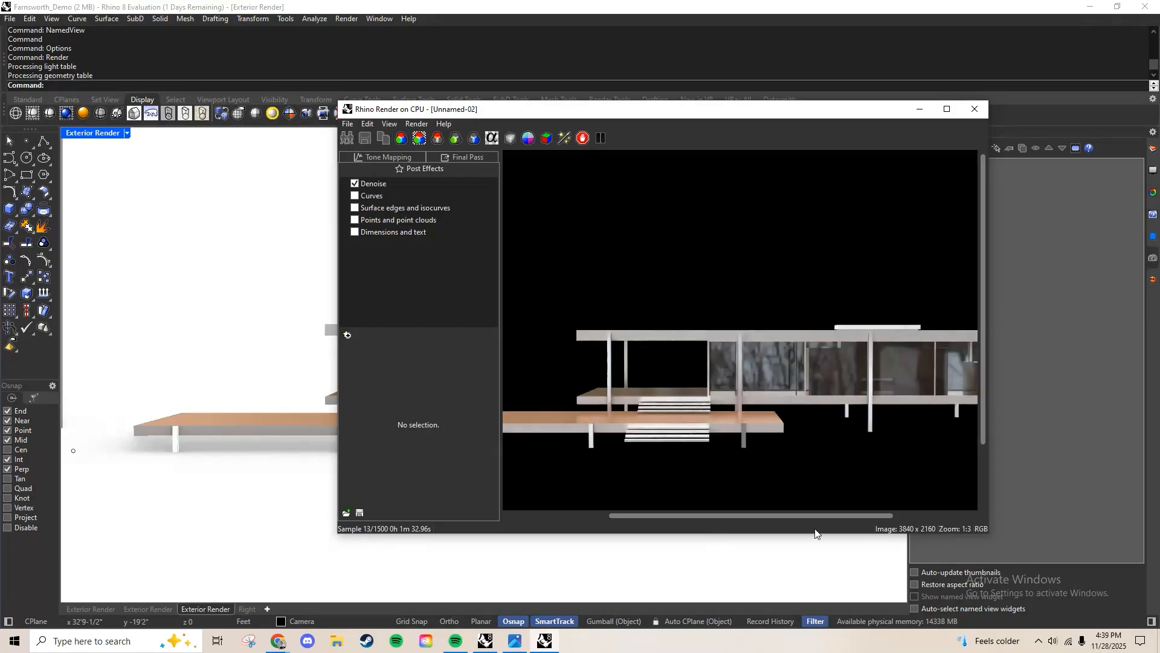
{"action": "left_click_drag", "start_coordinate": [810, 518], "coordinate": [869, 509]}
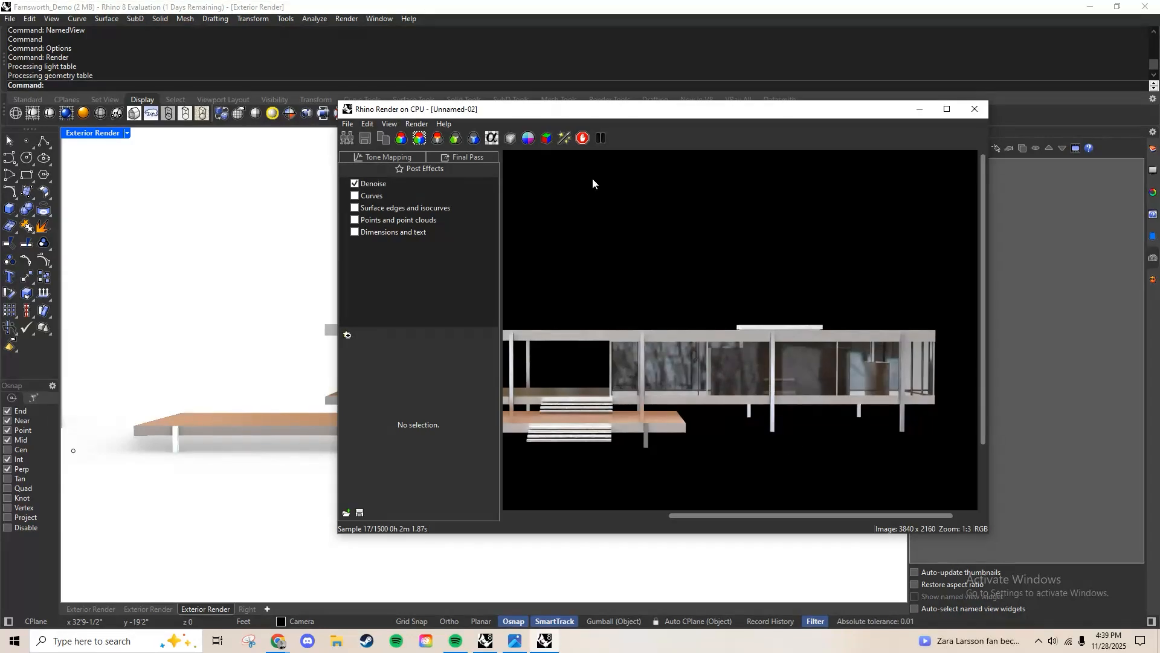
Stop the running render and close its window without saving the image
{"action": "left_click_drag", "start_coordinate": [580, 111], "coordinate": [565, 148]}
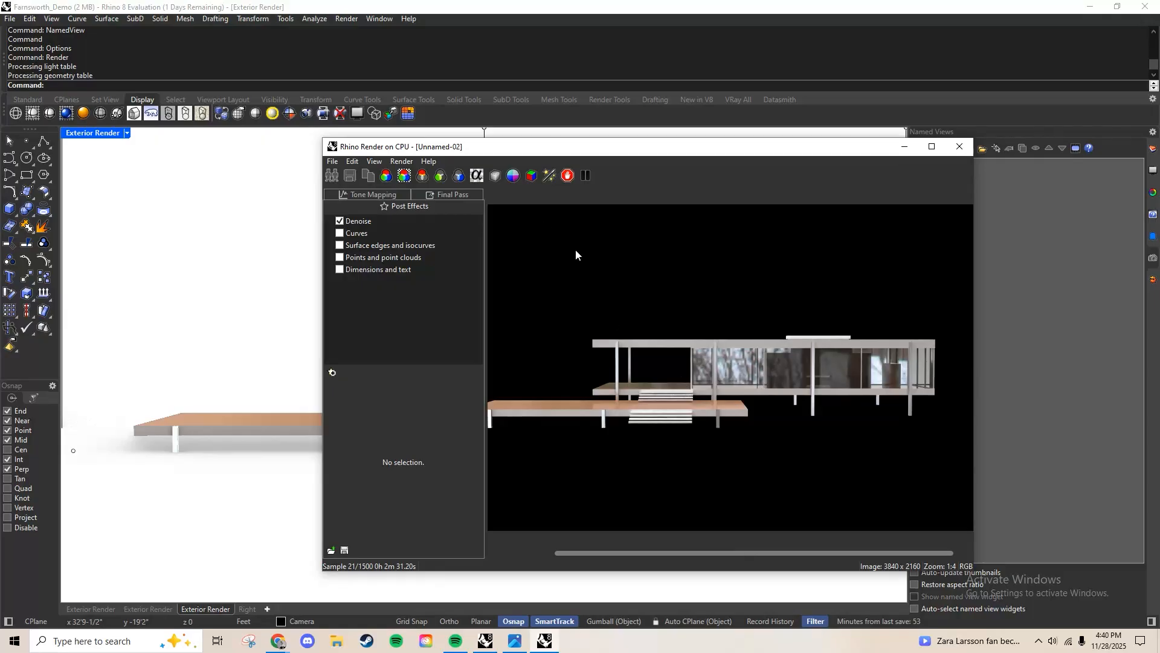
{"action": "left_click", "coordinate": [571, 175]}
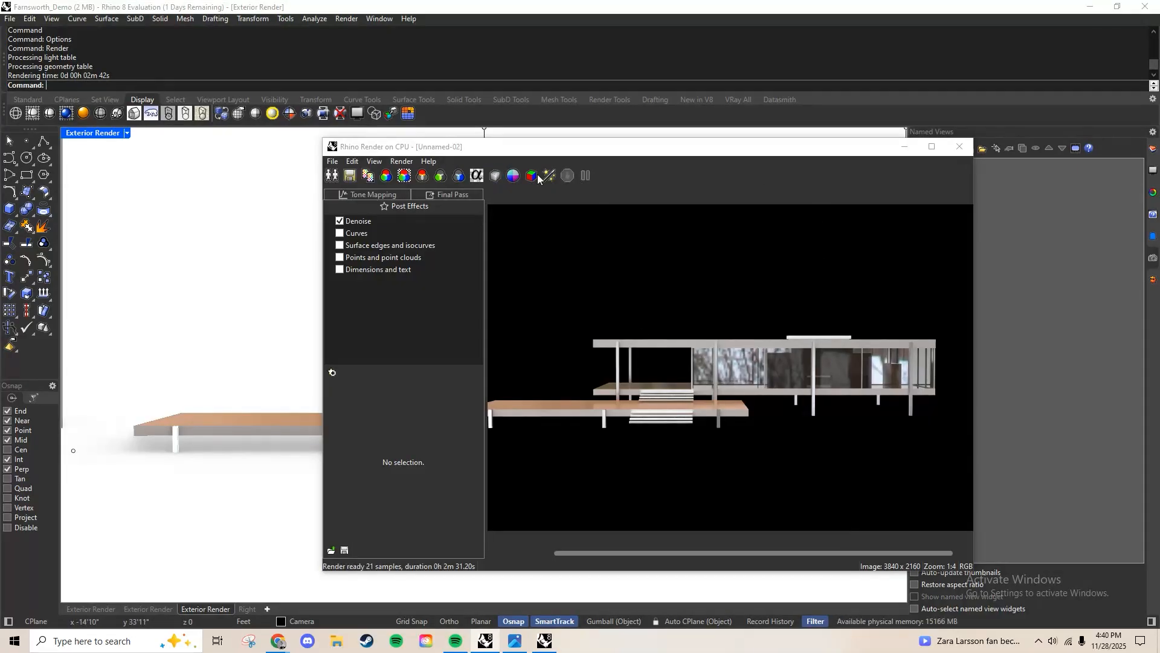
{"action": "left_click", "coordinate": [960, 146]}
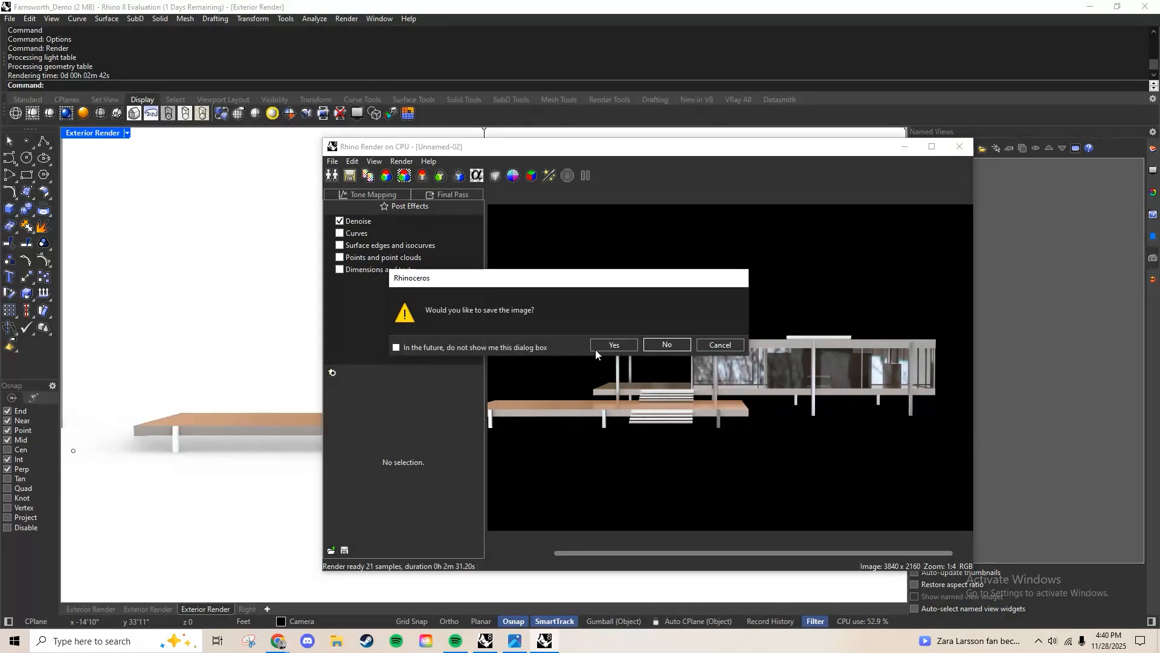
{"action": "left_click", "coordinate": [646, 345]}
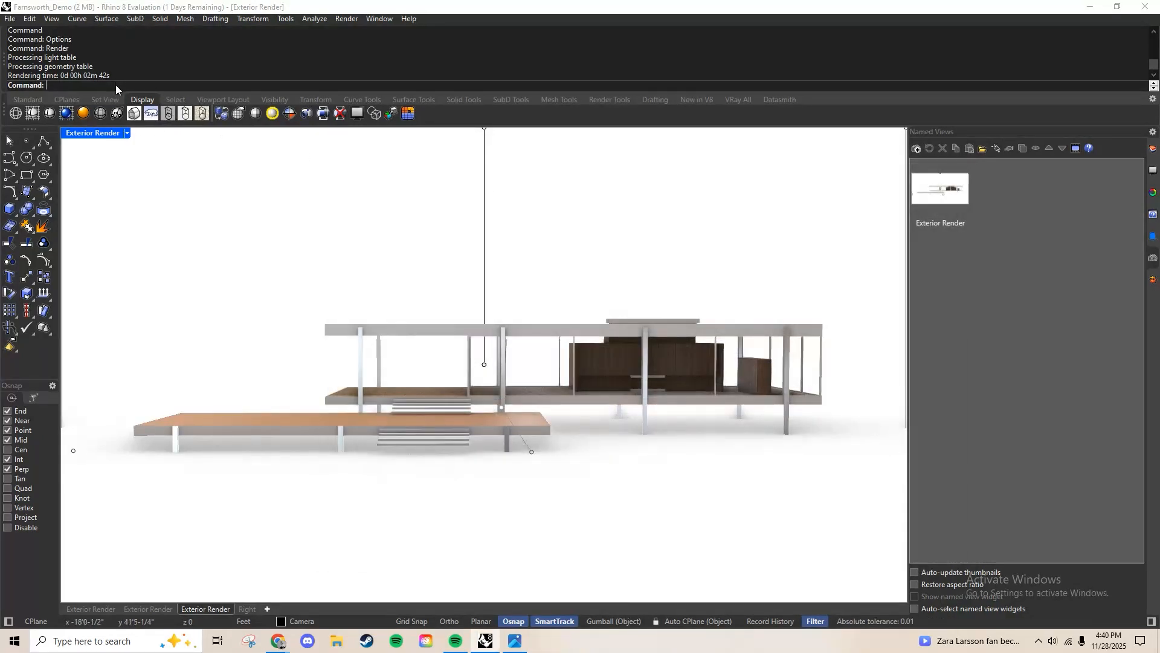
In the document's render options, set the quality to Good quality (500 samples) and the dimensions to 1920 x 1080 Full HD
{"action": "type", "text": "Options"}
{"action": "key", "text": "Return"}
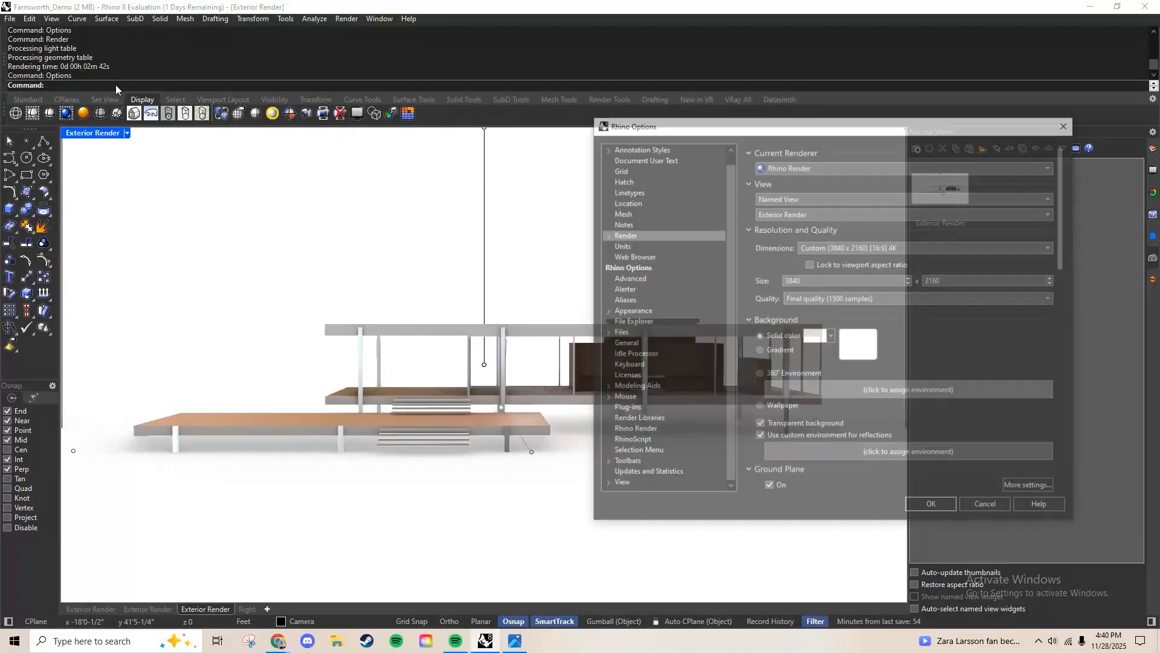
{"action": "left_click", "coordinate": [969, 302]}
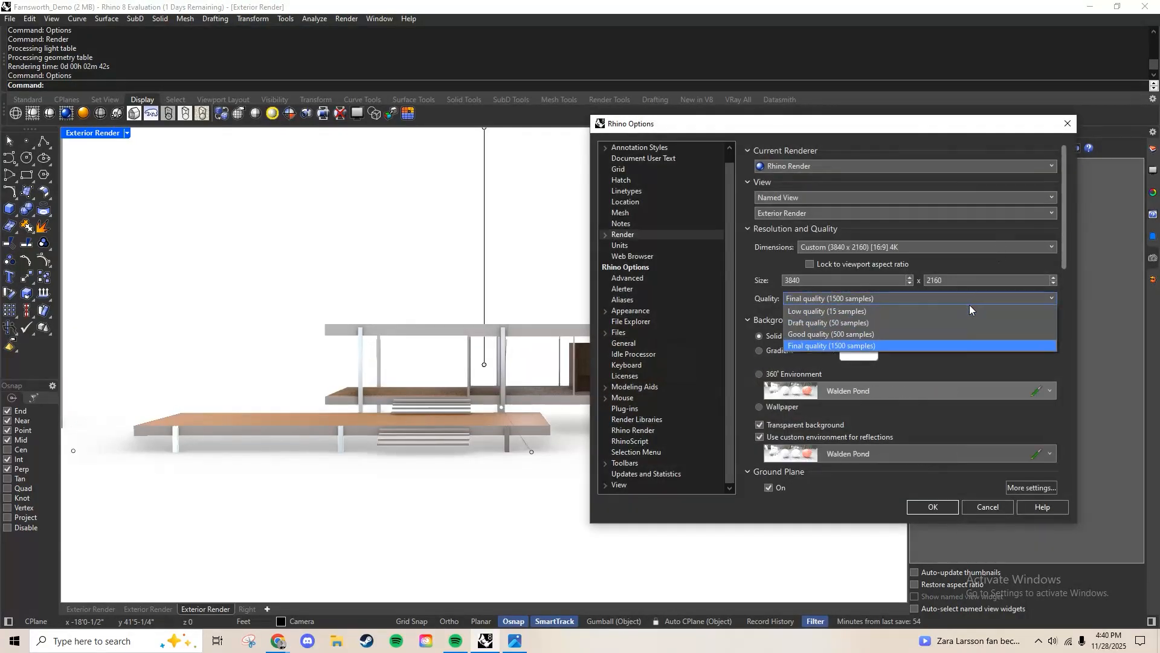
{"action": "left_click", "coordinate": [936, 339]}
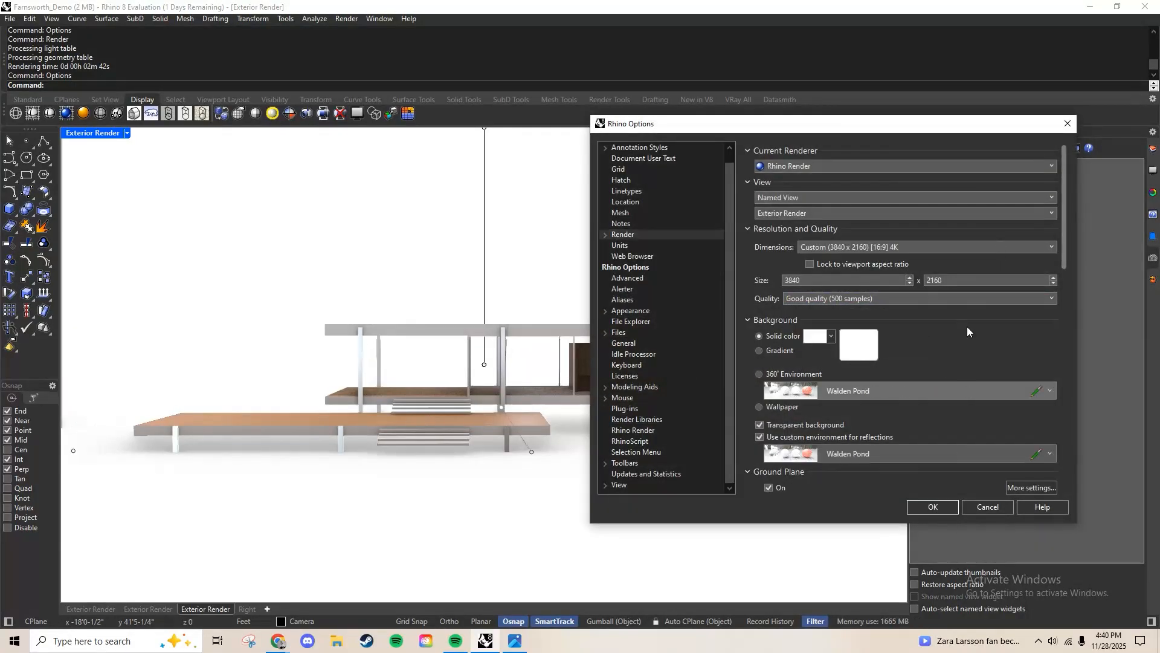
{"action": "left_click", "coordinate": [927, 249]}
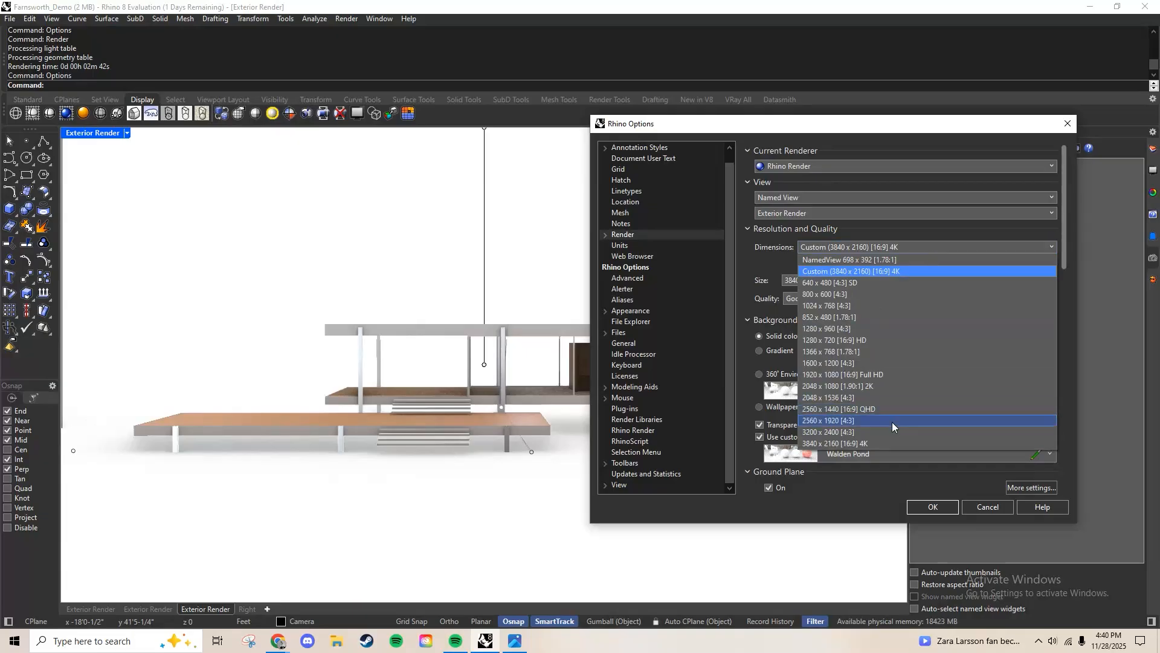
{"action": "left_click", "coordinate": [899, 374]}
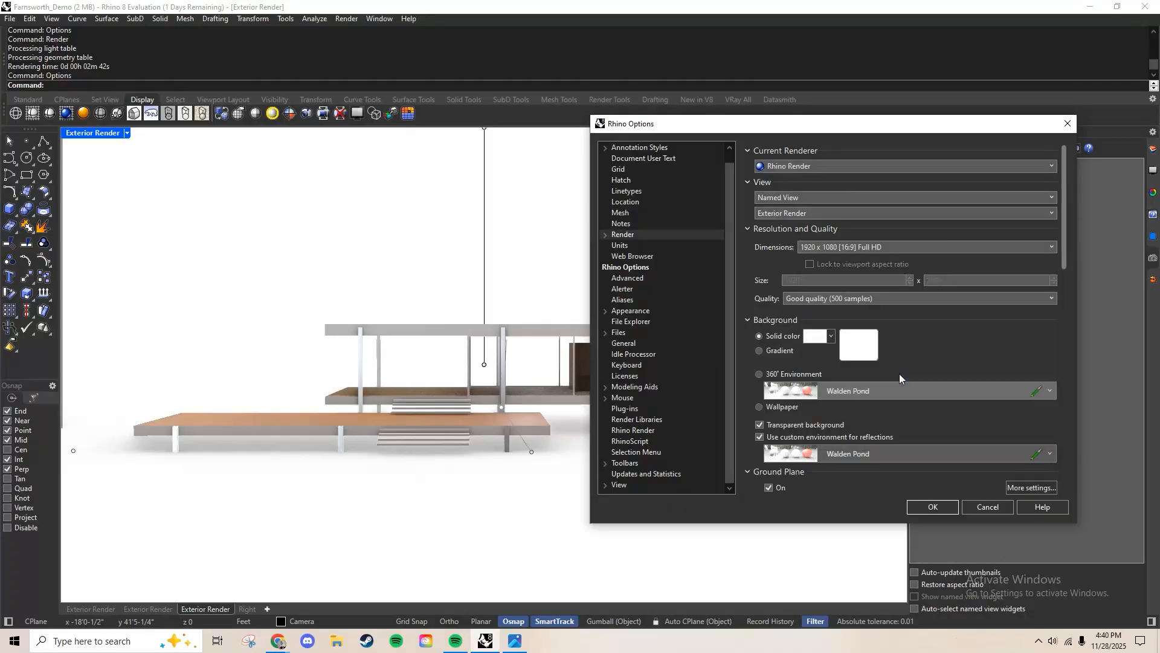
Review the background and lighting settings, switch the custom reflection environment off and back on with Walden Pond, and accept the render options
{"action": "scroll", "coordinate": [961, 332], "scroll_direction": "down", "scroll_amount": 4}
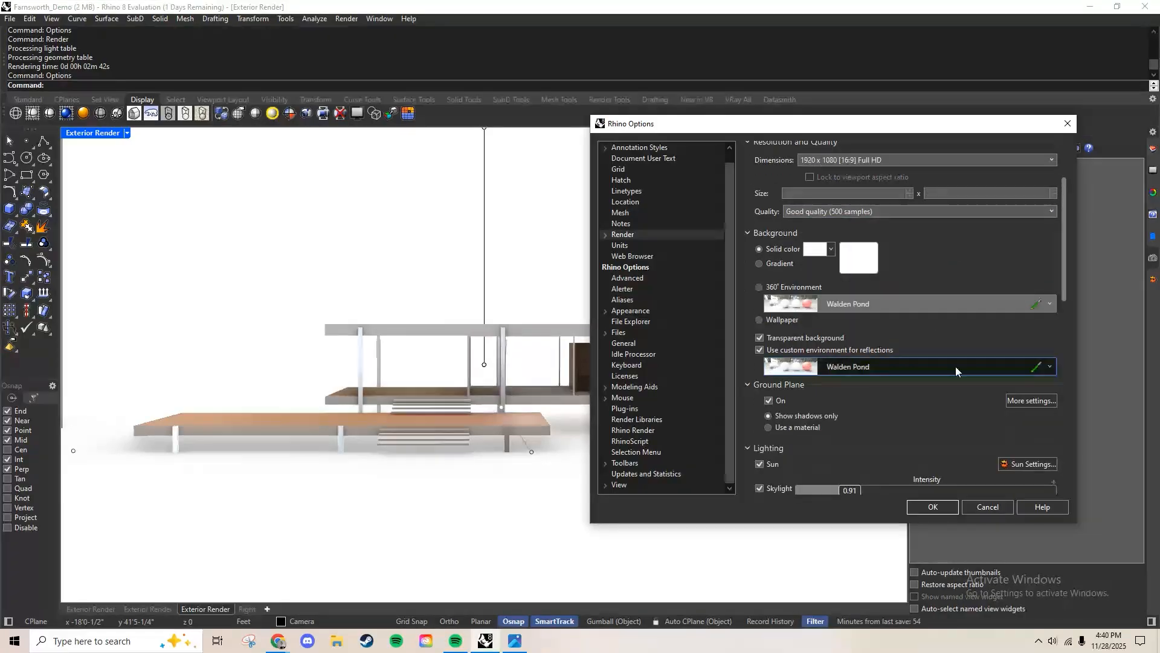
{"action": "scroll", "coordinate": [941, 388], "scroll_direction": "up", "scroll_amount": 2}
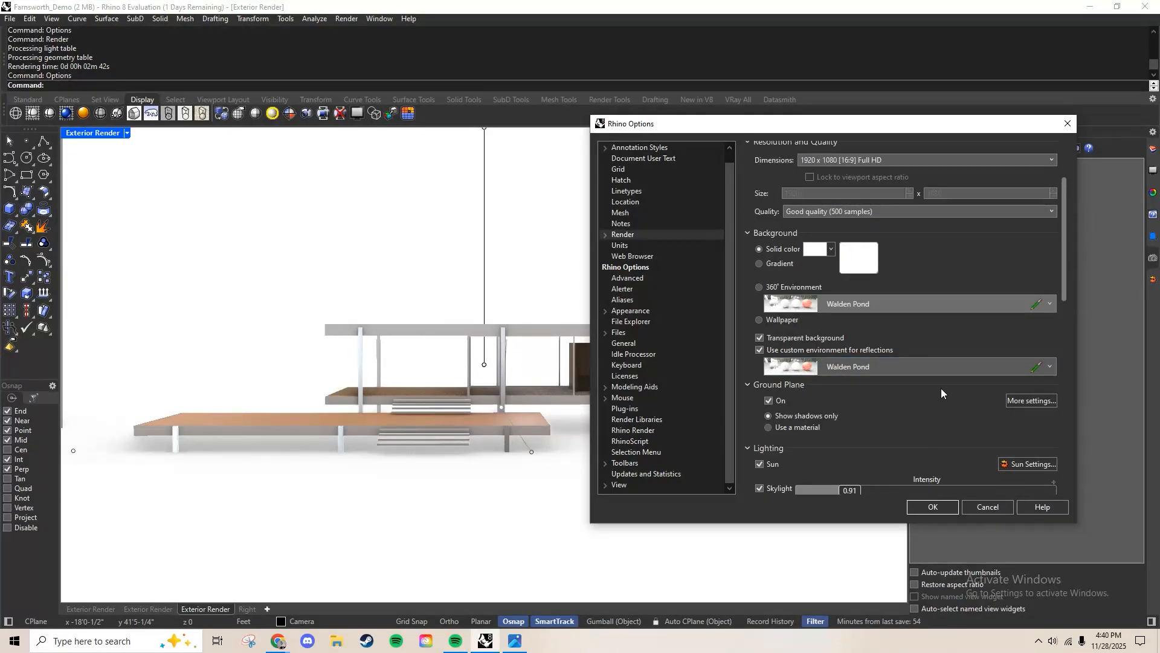
{"action": "left_click", "coordinate": [864, 366]}
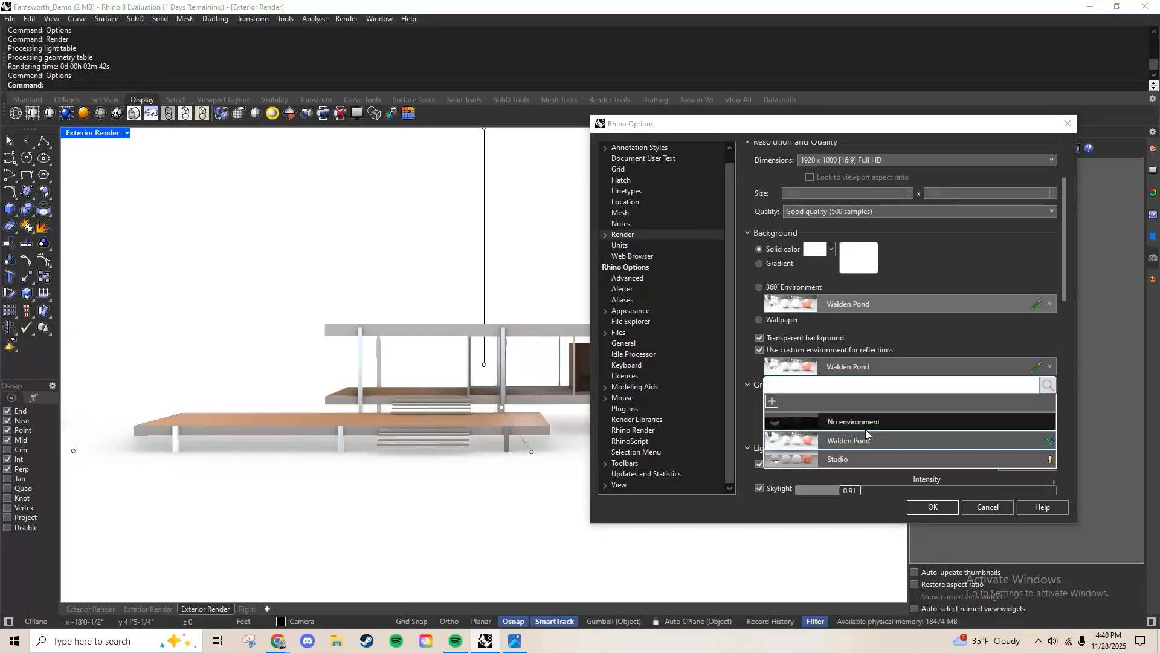
{"action": "left_click", "coordinate": [887, 351]}
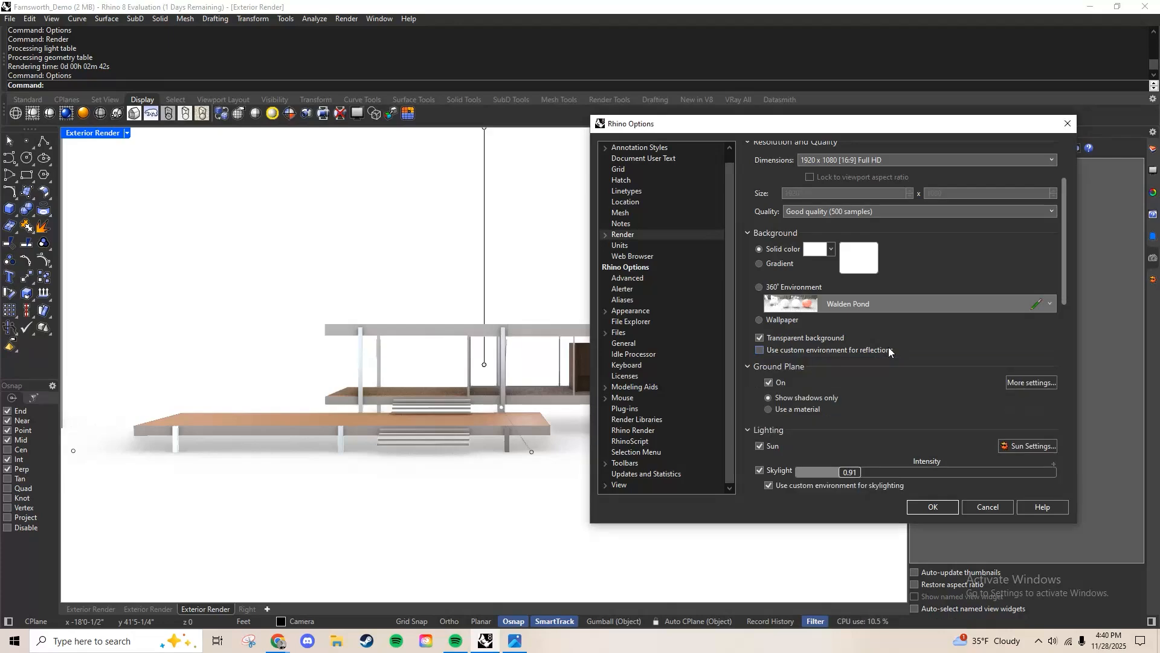
{"action": "left_click", "coordinate": [882, 350]}
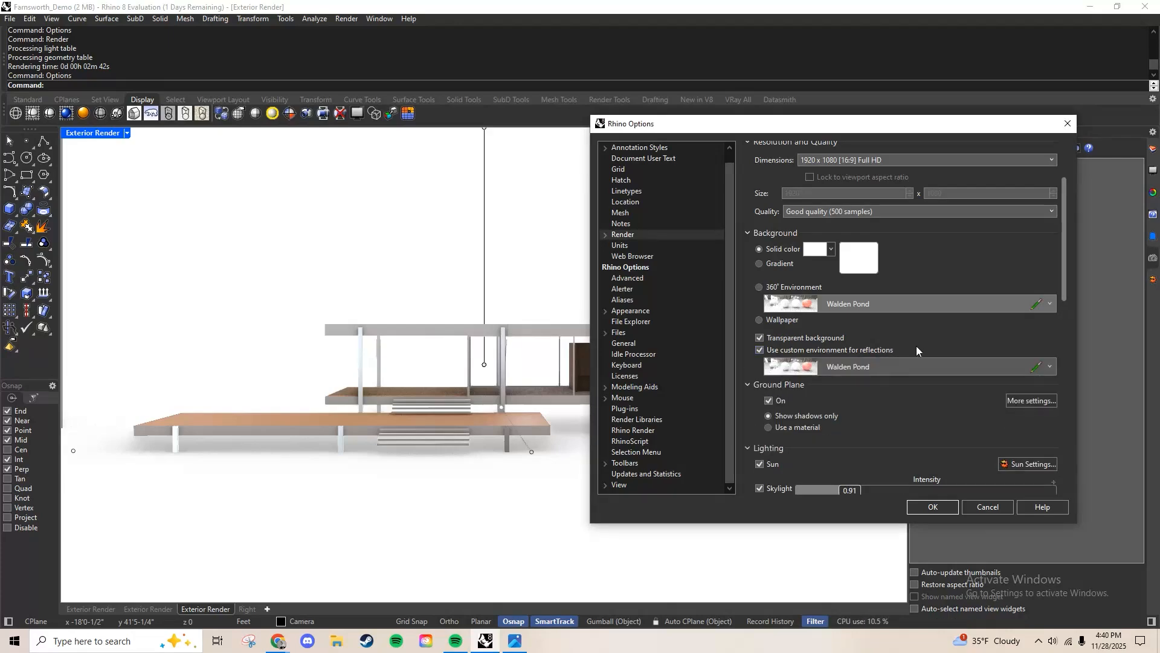
{"action": "scroll", "coordinate": [919, 341], "scroll_direction": "down", "scroll_amount": 3}
{"action": "scroll", "coordinate": [923, 336], "scroll_direction": "down", "scroll_amount": 3}
{"action": "scroll", "coordinate": [935, 390], "scroll_direction": "up", "scroll_amount": 8}
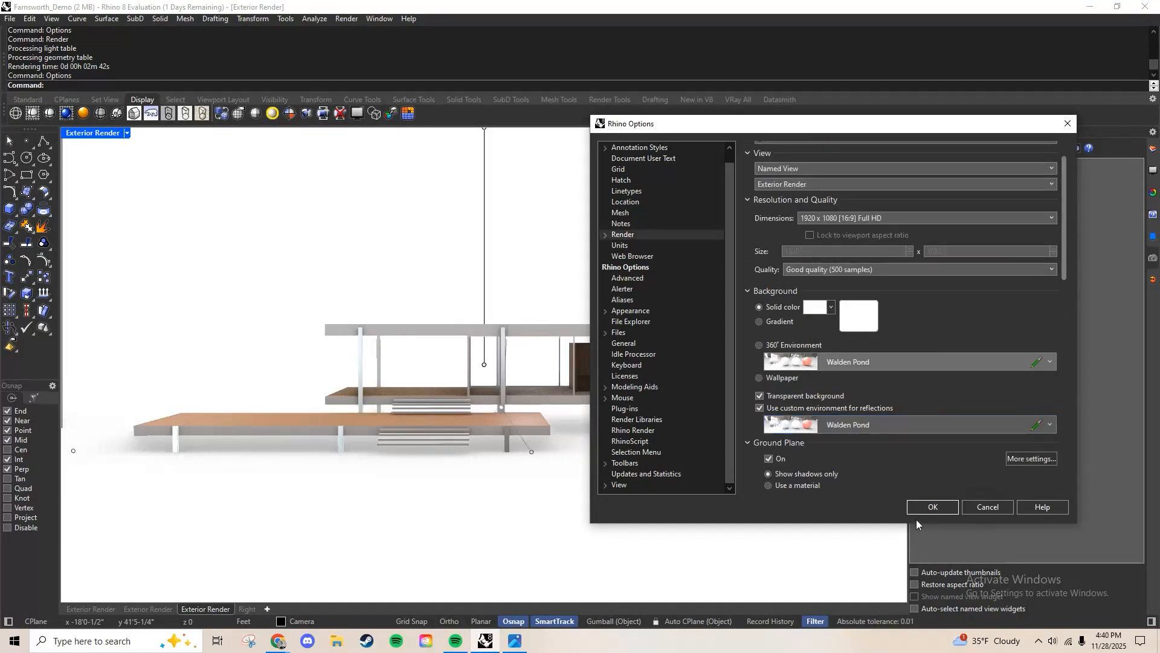
{"action": "left_click", "coordinate": [931, 508]}
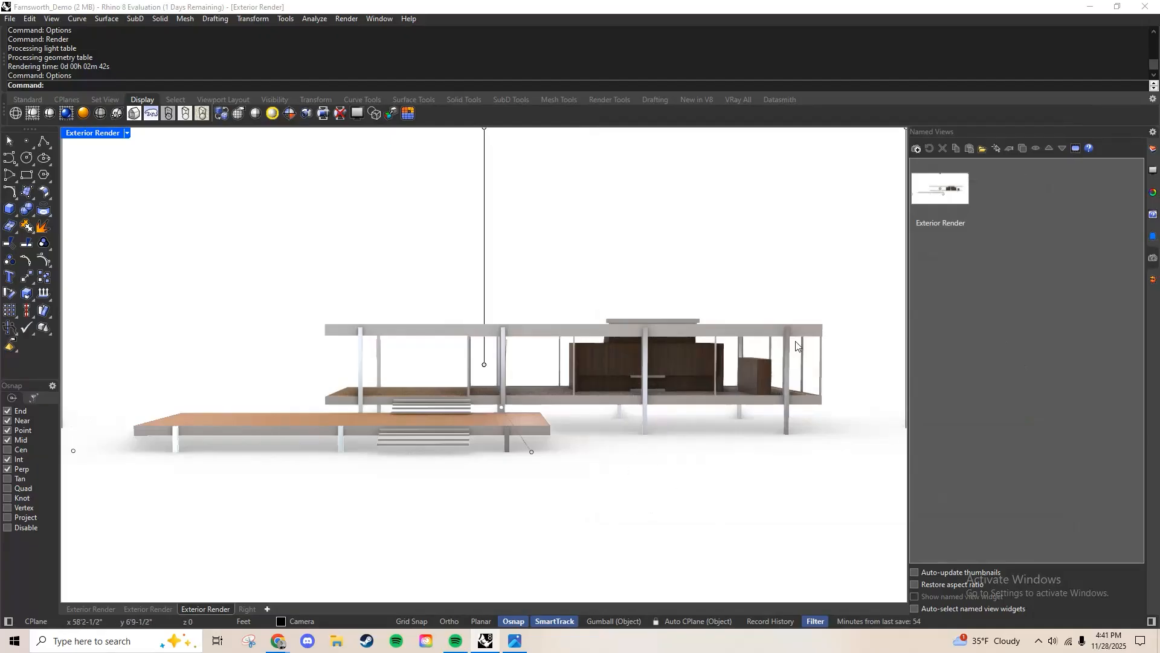
Open the Glass layer's material for editing, widen its editor, and check its type and color options
{"action": "left_click", "coordinate": [1152, 192]}
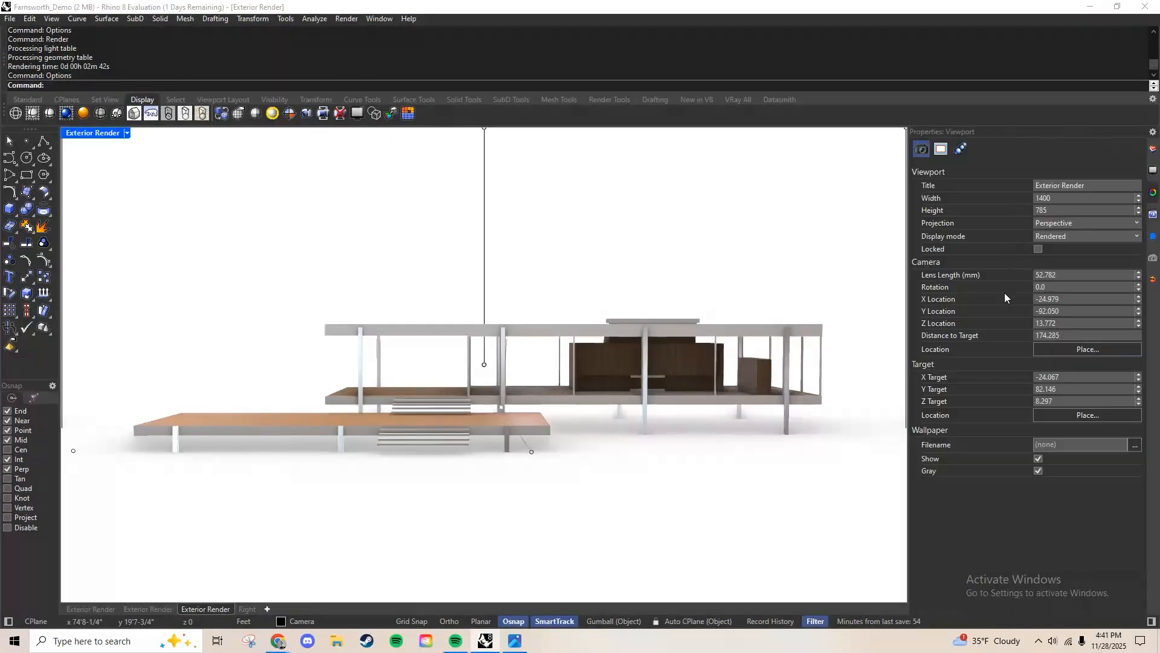
{"action": "left_click", "coordinate": [1153, 148]}
{"action": "left_click", "coordinate": [1075, 298]}
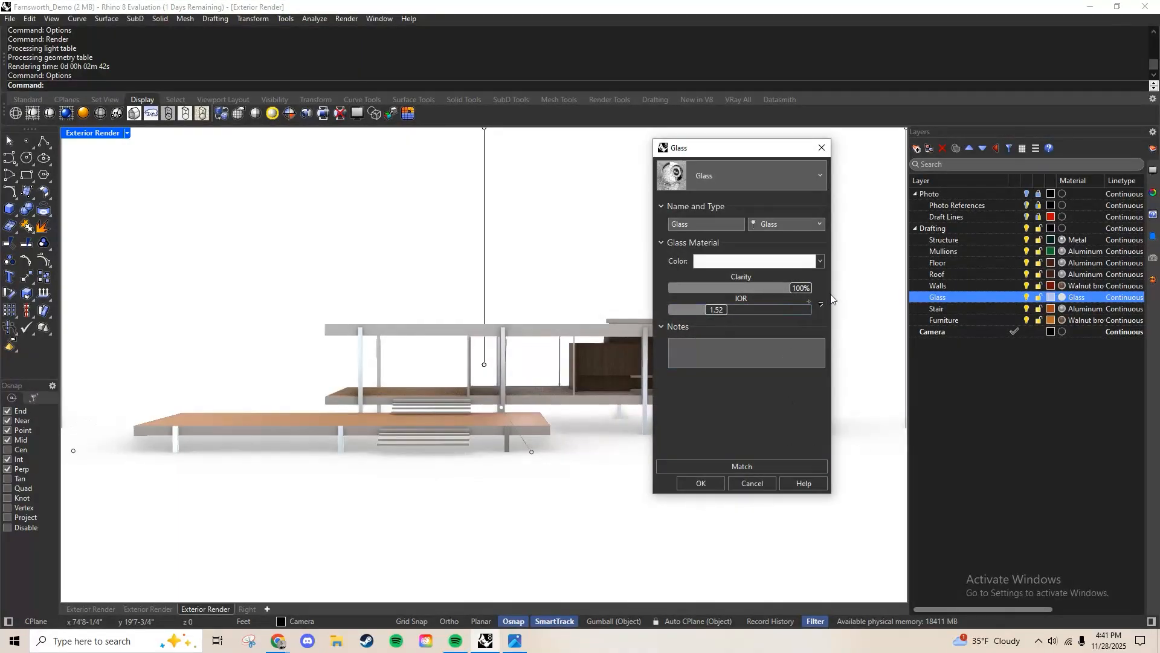
{"action": "left_click_drag", "start_coordinate": [656, 354], "coordinate": [427, 354]}
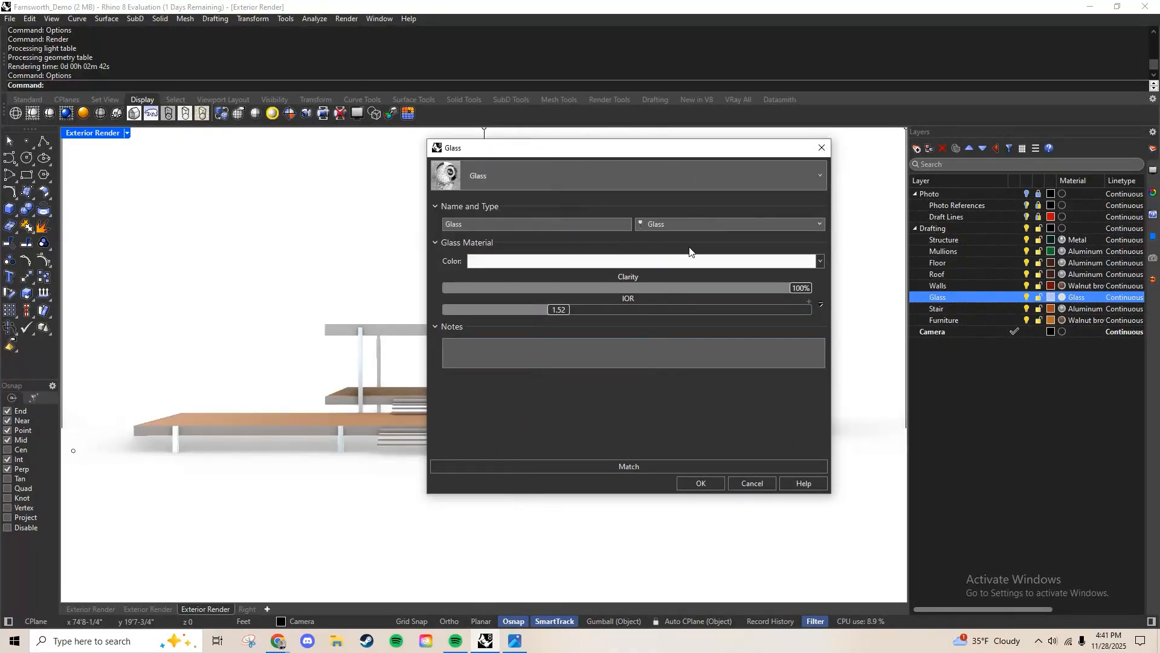
{"action": "left_click", "coordinate": [737, 225]}
{"action": "left_click", "coordinate": [662, 222]}
{"action": "left_click", "coordinate": [820, 261]}
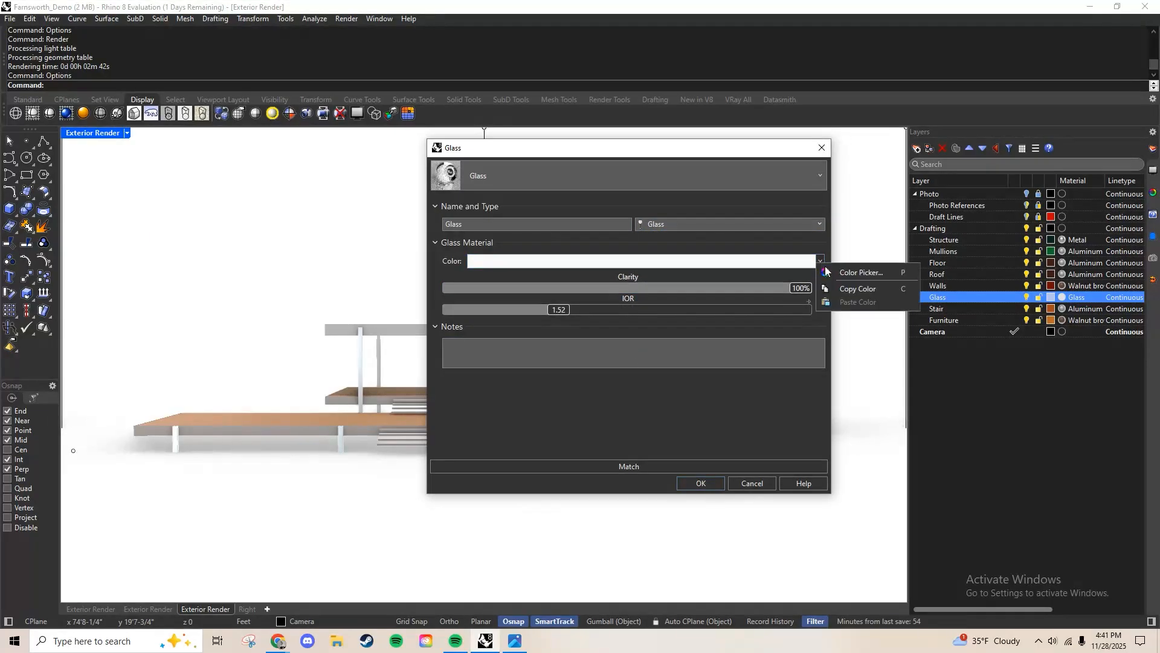
{"action": "left_click", "coordinate": [750, 148]}
{"action": "left_click_drag", "start_coordinate": [751, 148], "coordinate": [900, 170]}
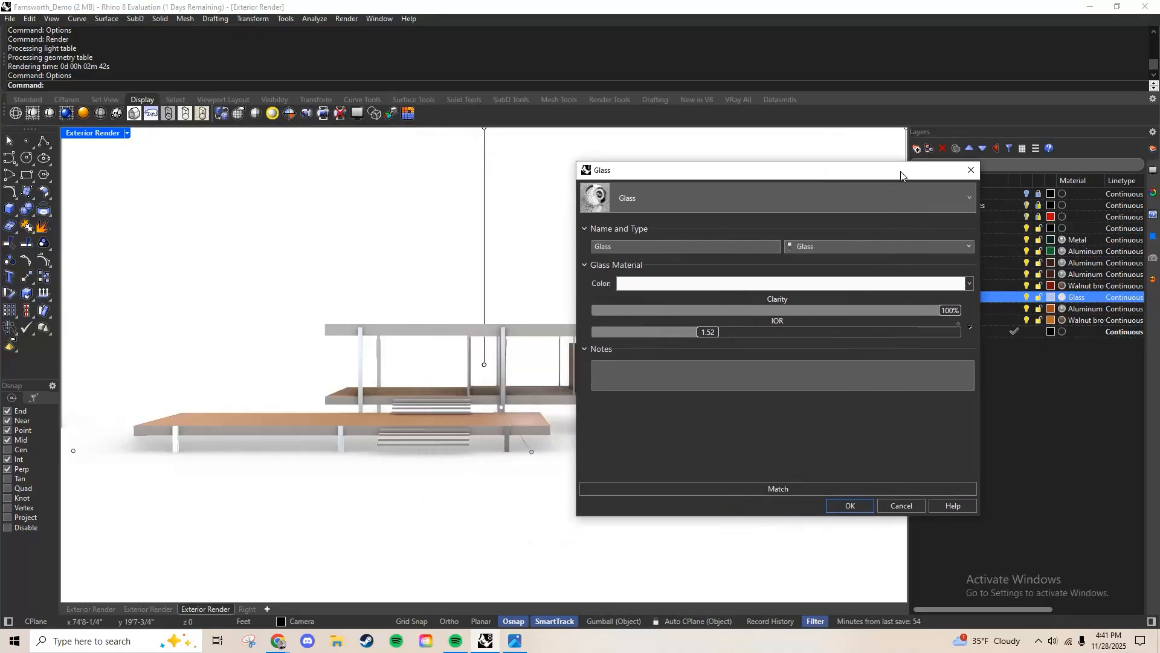
Try several IOR values on the Glass material, settle on 1.00, and apply the material change
{"action": "left_click_drag", "start_coordinate": [715, 335], "coordinate": [735, 339]}
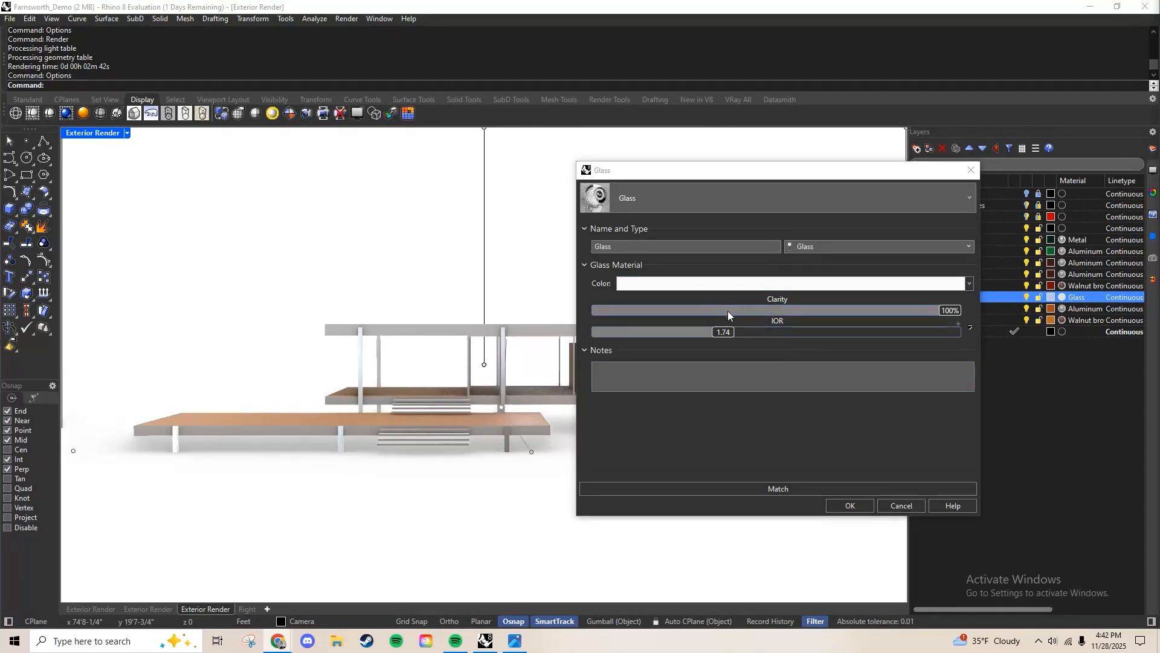
{"action": "left_click_drag", "start_coordinate": [723, 331], "coordinate": [693, 340]}
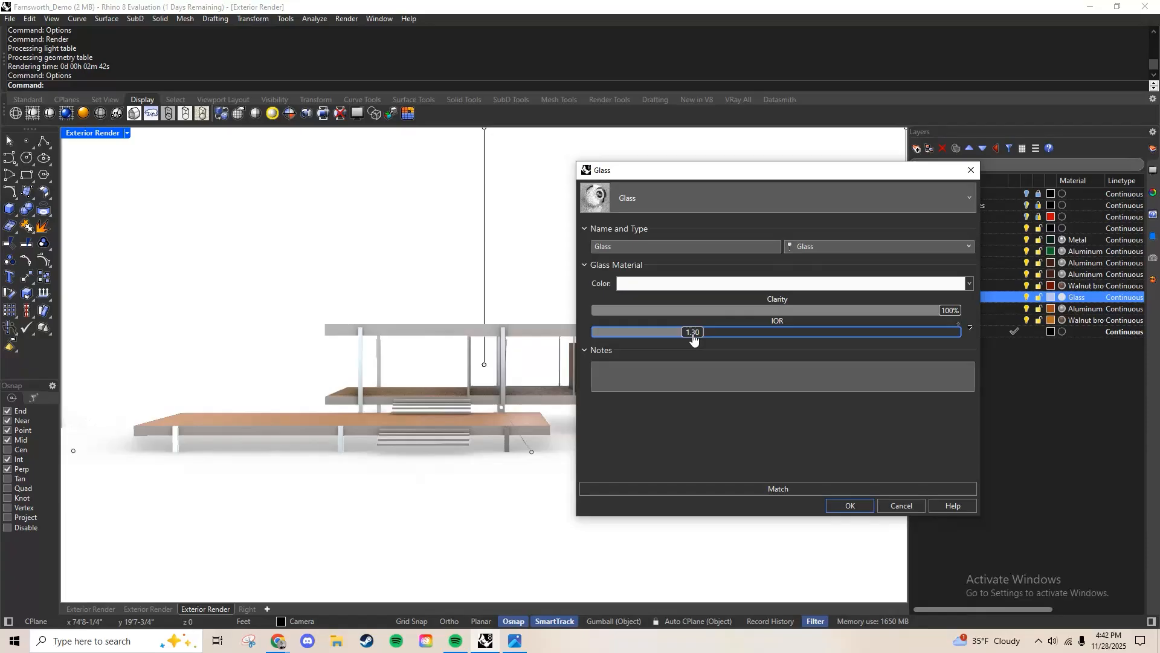
{"action": "mouse_move", "coordinate": [693, 340]}
{"action": "left_mouse_down"}
{"action": "mouse_move", "coordinate": [753, 345]}
{"action": "mouse_move", "coordinate": [686, 340]}
{"action": "left_mouse_up"}
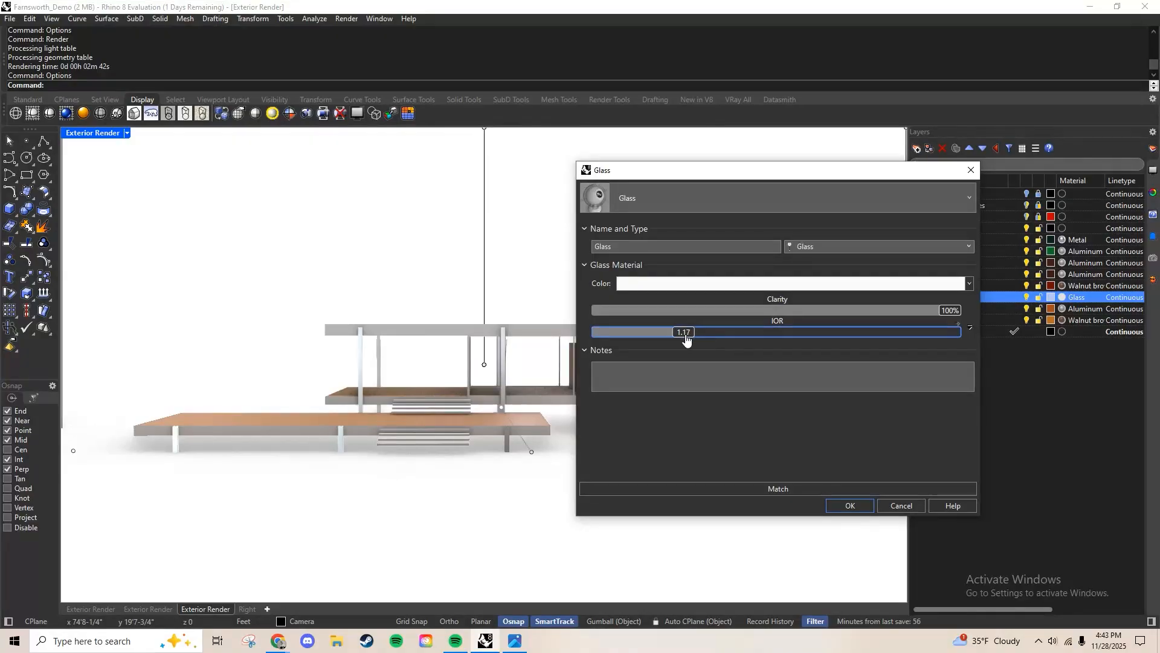
{"action": "left_click_drag", "start_coordinate": [687, 340], "coordinate": [674, 339]}
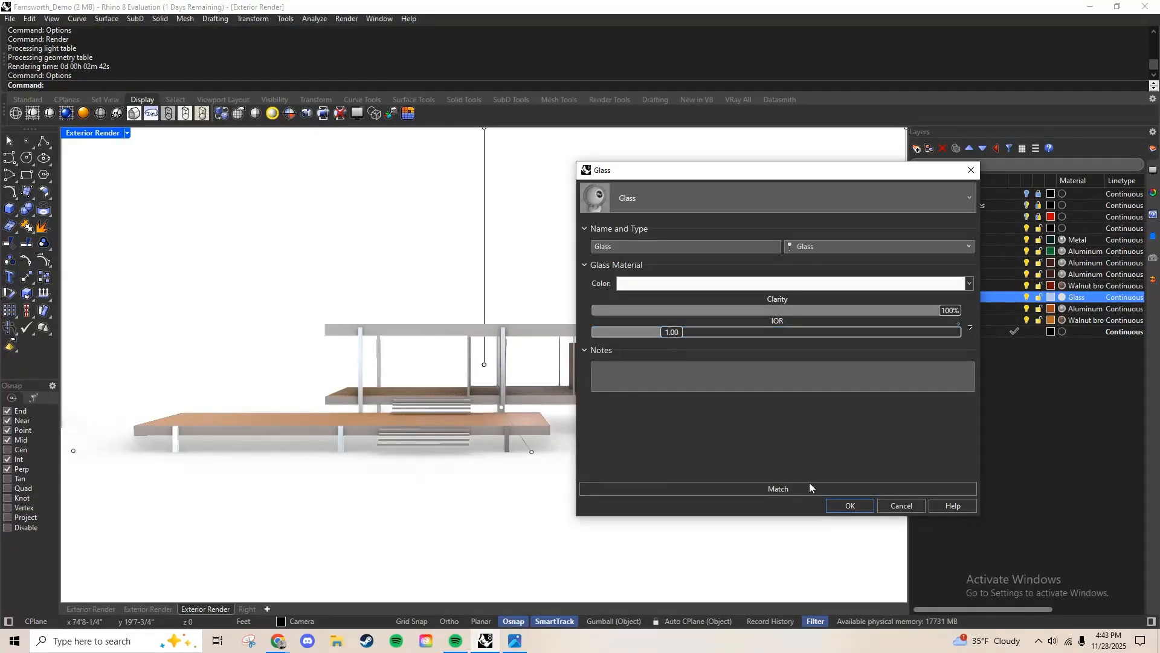
{"action": "left_click", "coordinate": [848, 506]}
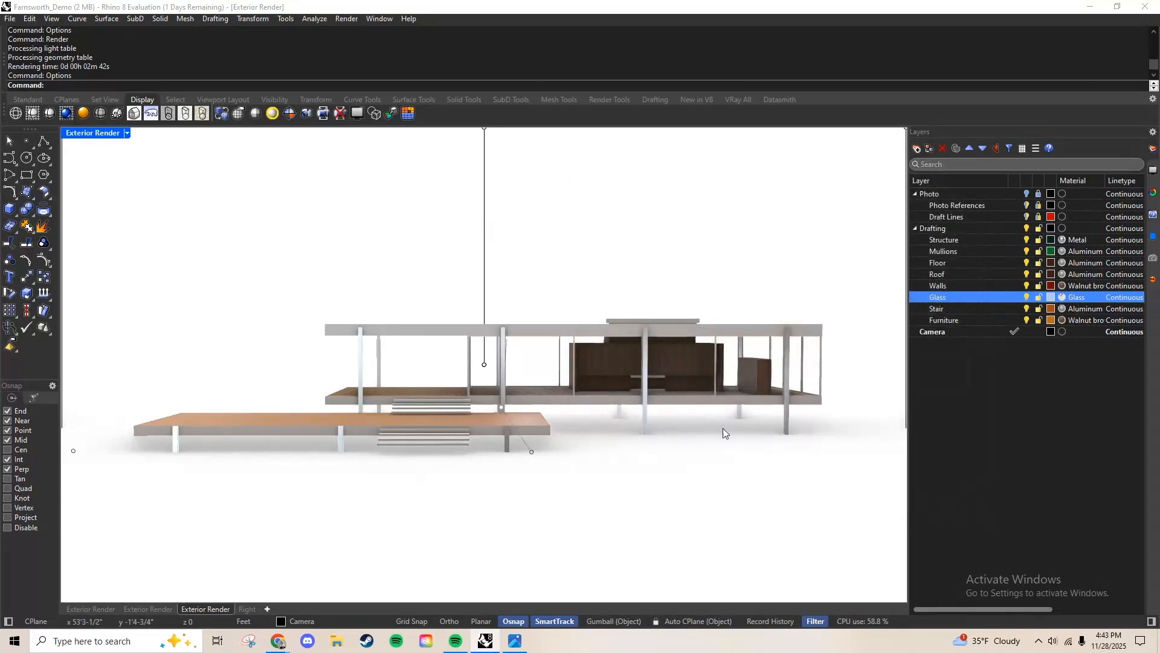
Start a new render of the Exterior Render named view and move the render window aside
{"action": "type", "text": "Render"}
{"action": "key", "text": "Return"}
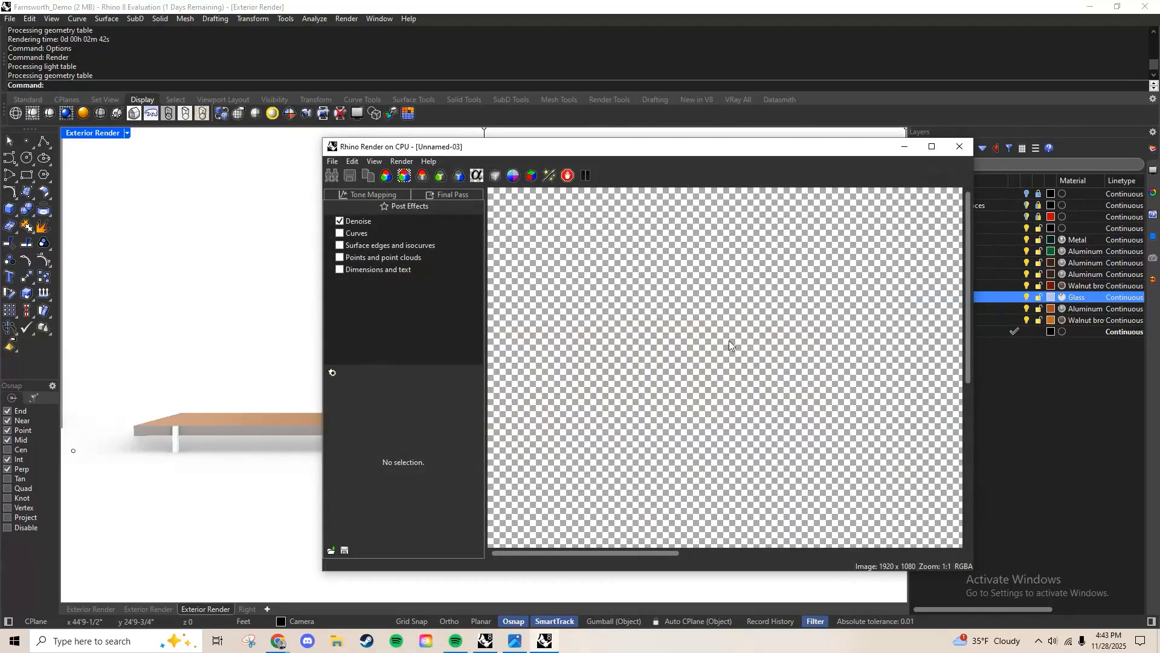
{"action": "left_click_drag", "start_coordinate": [644, 150], "coordinate": [584, 86]}
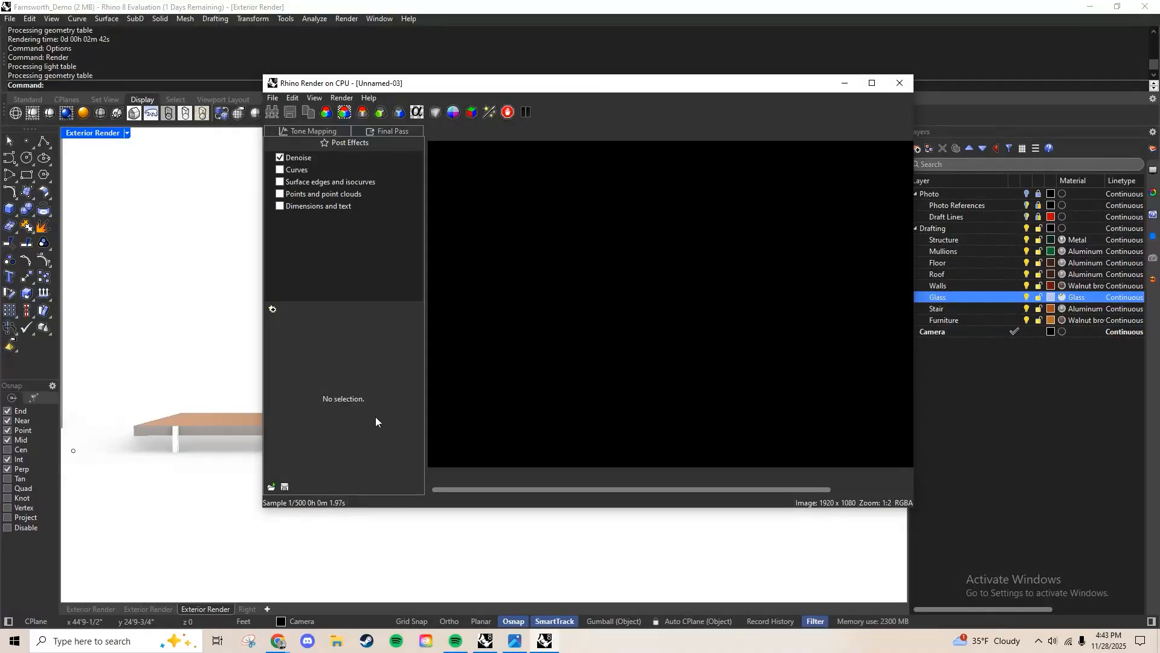
Examine the glass and interior in the in-progress render, comparing its RGBA, alpha and RGB channels
{"action": "scroll", "coordinate": [686, 264], "scroll_direction": "down", "scroll_amount": 1}
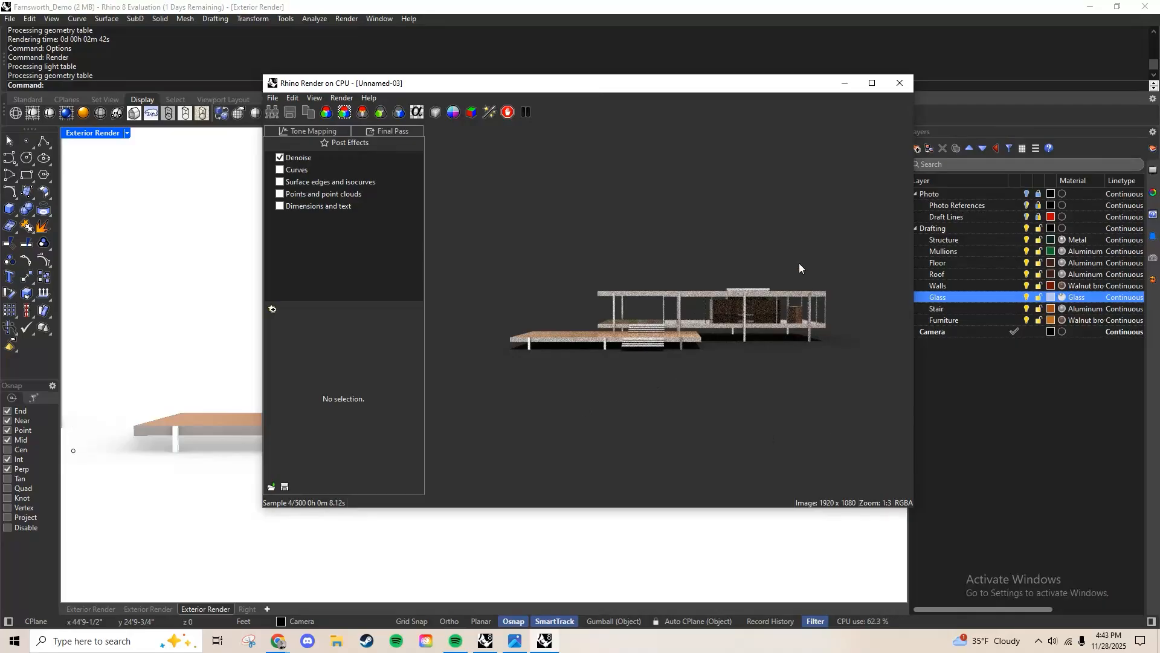
{"action": "scroll", "coordinate": [742, 324], "scroll_direction": "up", "scroll_amount": 2}
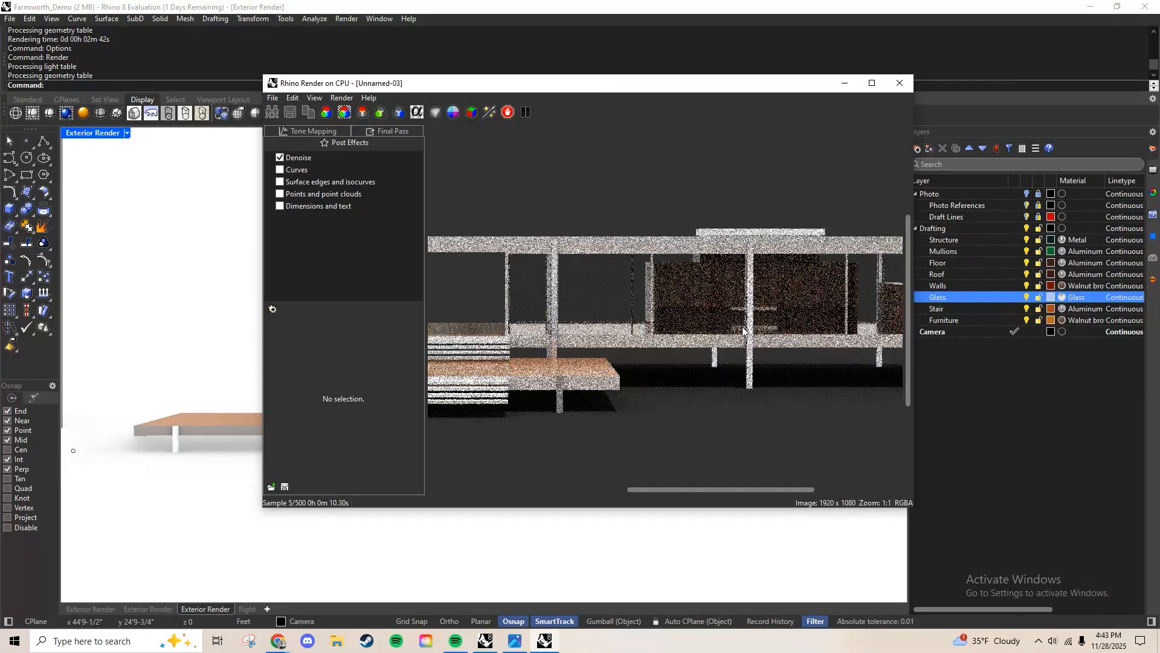
{"action": "scroll", "coordinate": [743, 331], "scroll_direction": "up", "scroll_amount": 1}
{"action": "scroll", "coordinate": [682, 285], "scroll_direction": "down", "scroll_amount": 1}
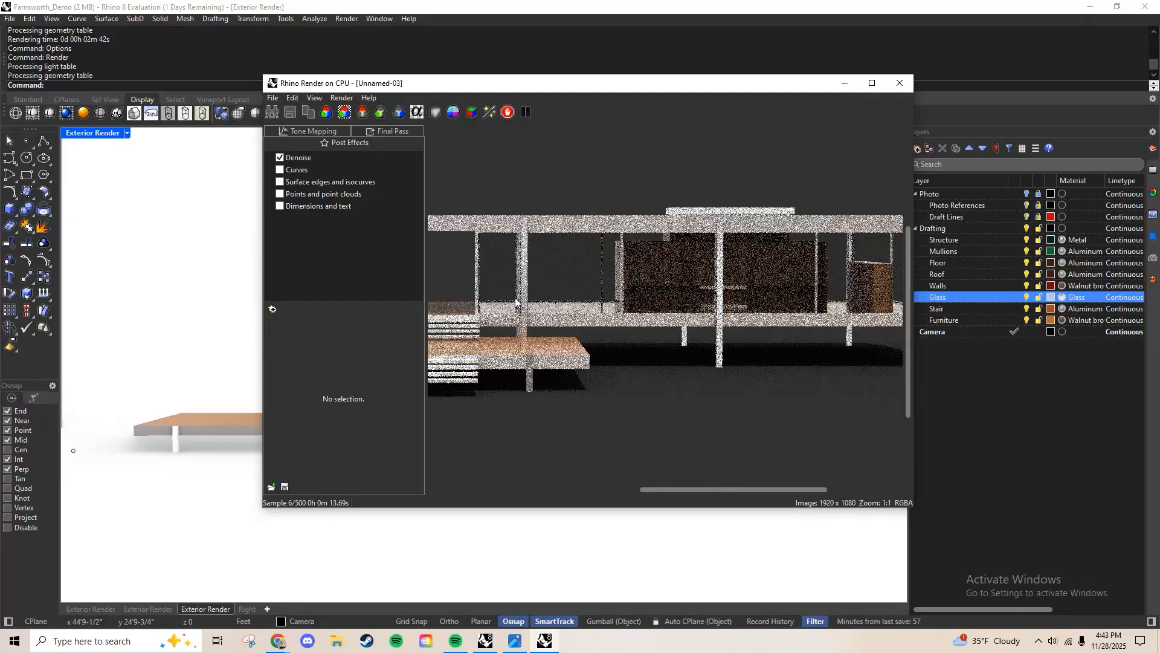
{"action": "left_click", "coordinate": [417, 112]}
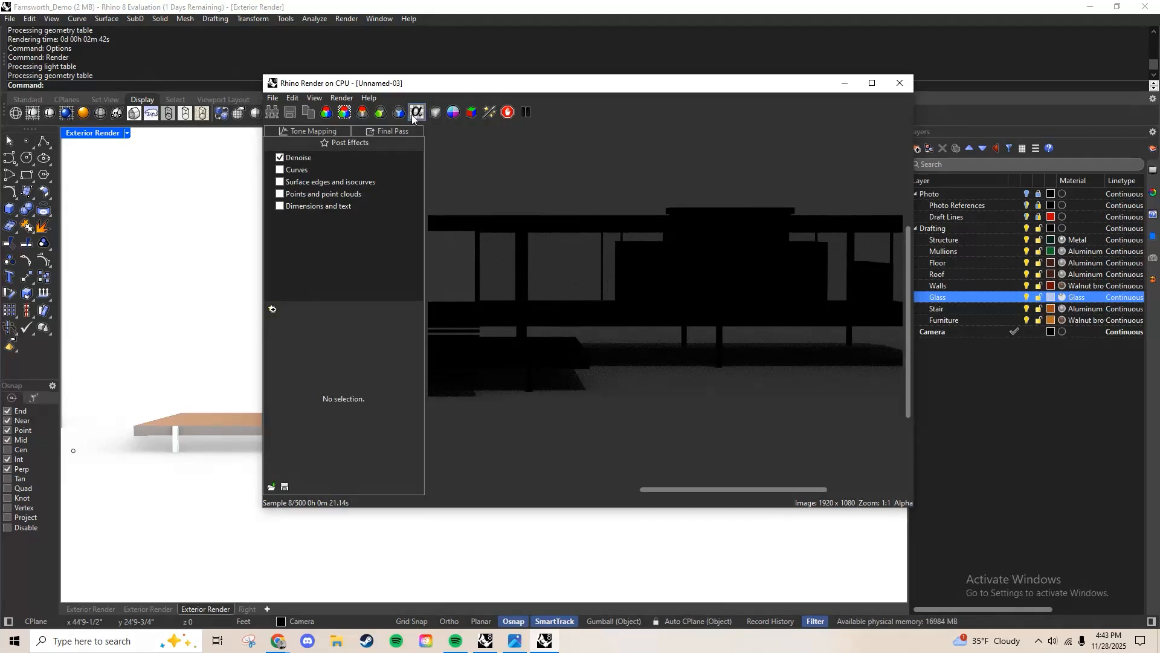
{"action": "left_click", "coordinate": [335, 113]}
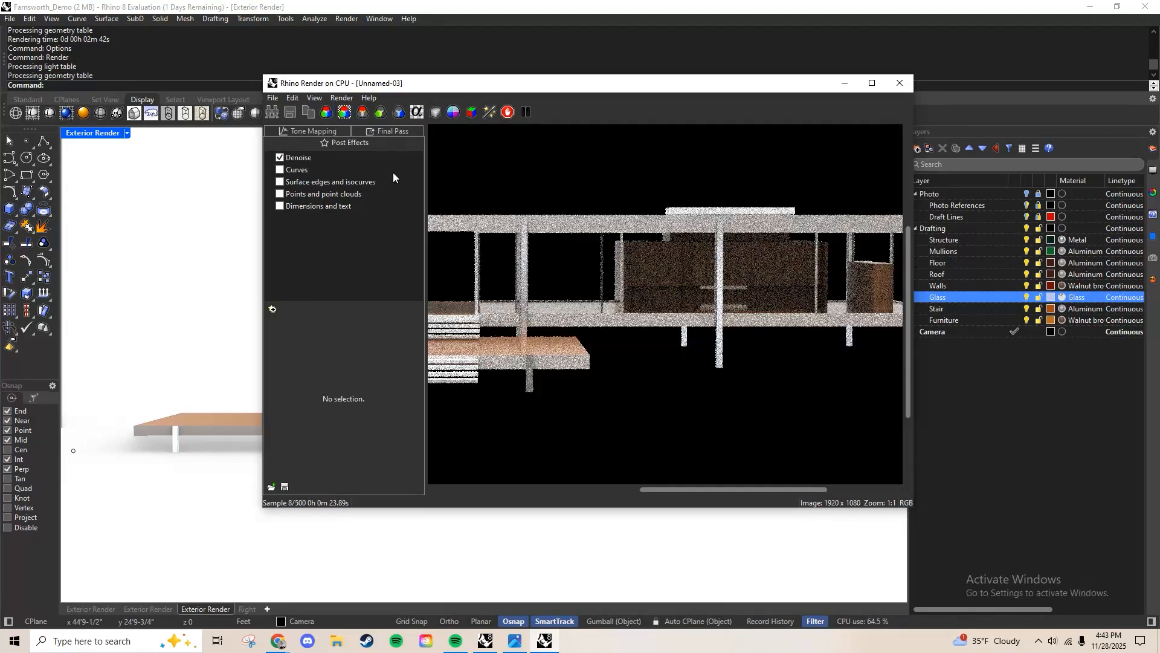
{"action": "scroll", "coordinate": [647, 318], "scroll_direction": "down", "scroll_amount": 1}
{"action": "scroll", "coordinate": [616, 330], "scroll_direction": "down", "scroll_amount": 1}
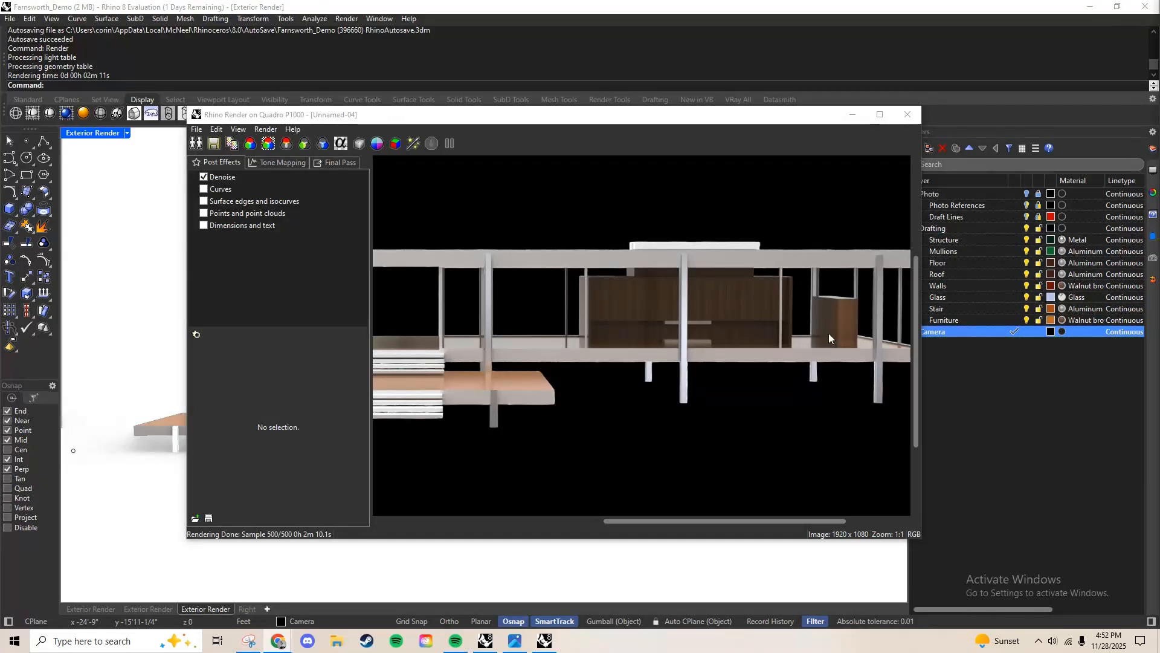
Inspect the finished house render up close and as a whole, and close its window without saving the image
{"action": "scroll", "coordinate": [775, 345], "scroll_direction": "up", "scroll_amount": 2}
{"action": "scroll", "coordinate": [835, 362], "scroll_direction": "down", "scroll_amount": 4}
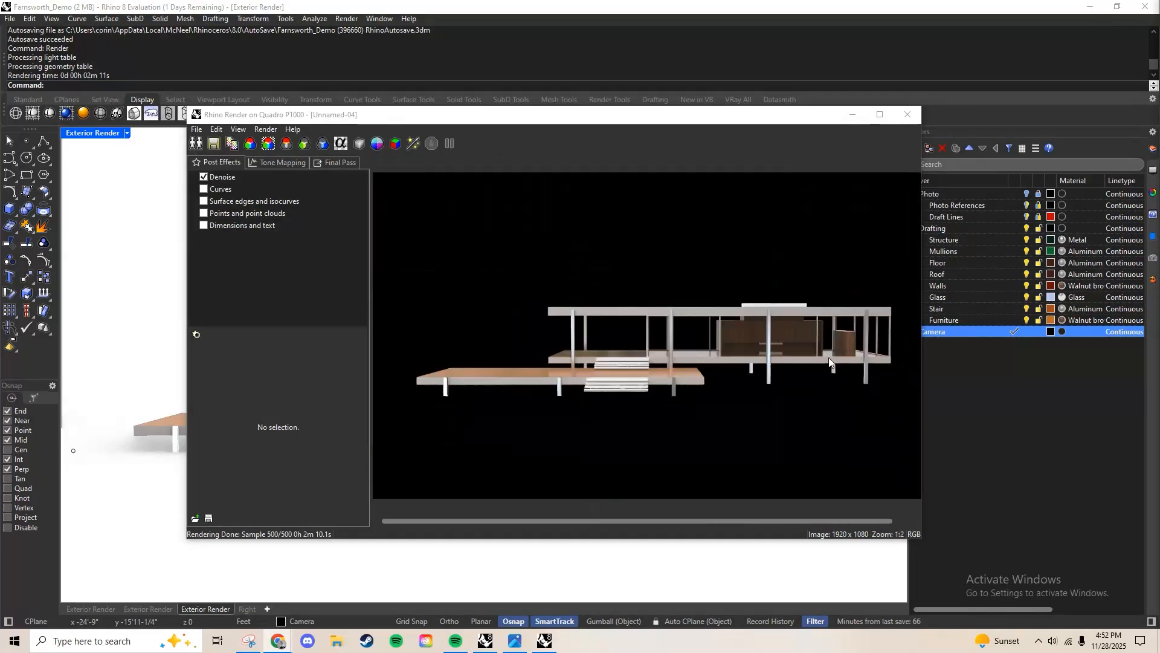
{"action": "scroll", "coordinate": [878, 363], "scroll_direction": "up", "scroll_amount": 1}
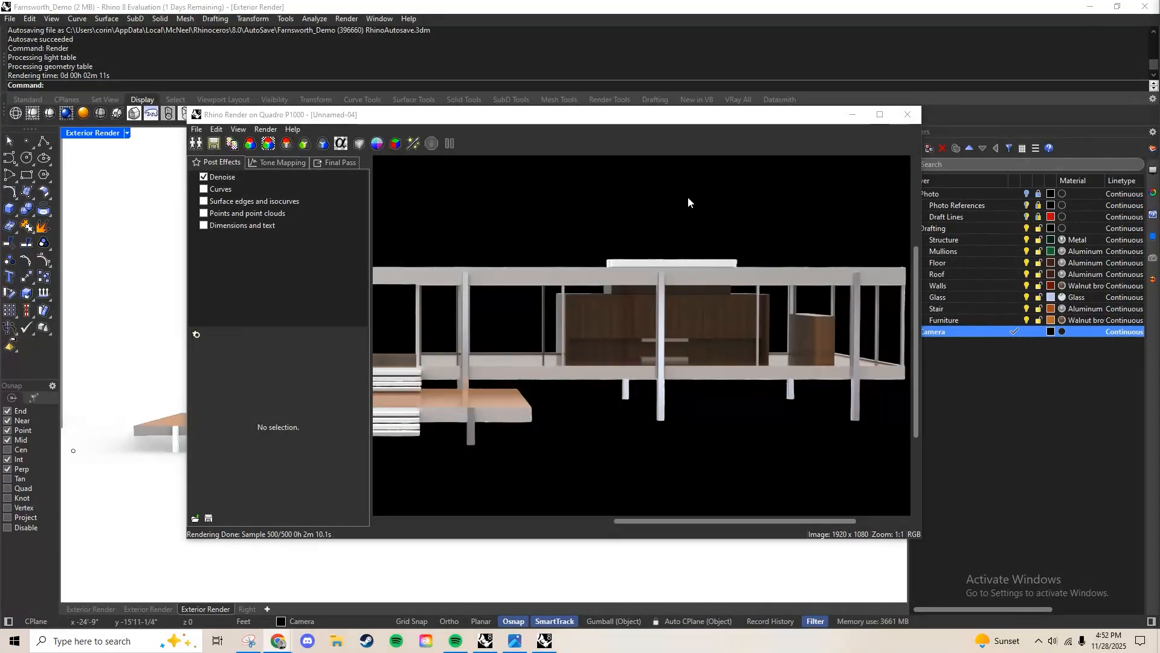
{"action": "left_click_drag", "start_coordinate": [681, 121], "coordinate": [637, 117]}
{"action": "left_click", "coordinate": [864, 115]}
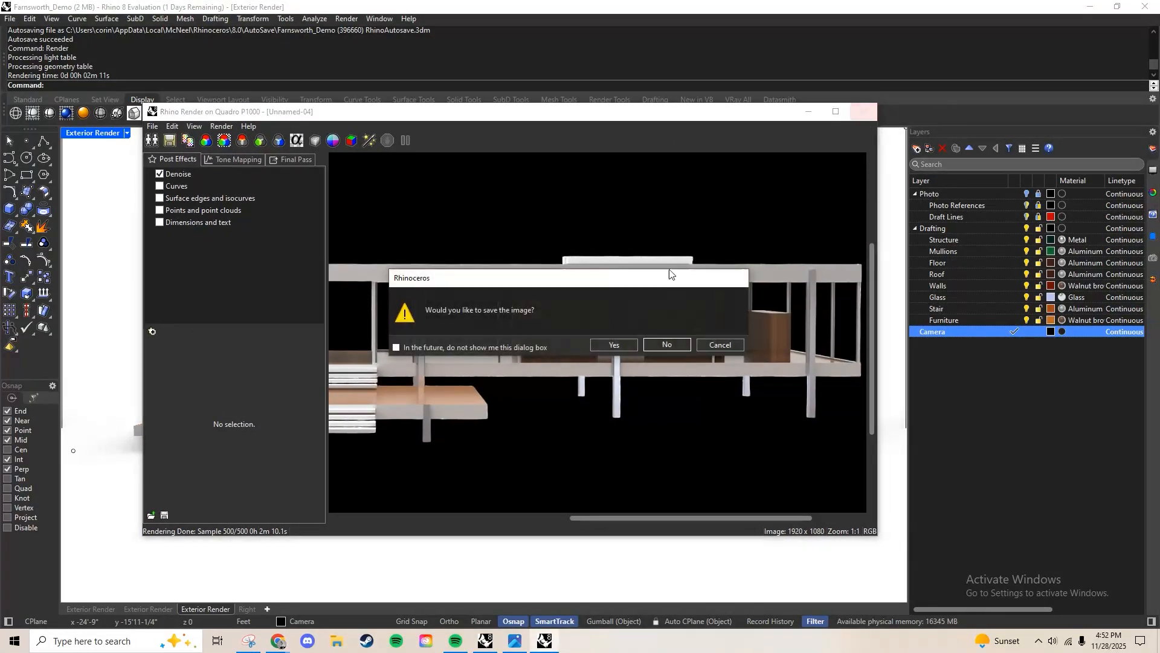
{"action": "left_click", "coordinate": [667, 346]}
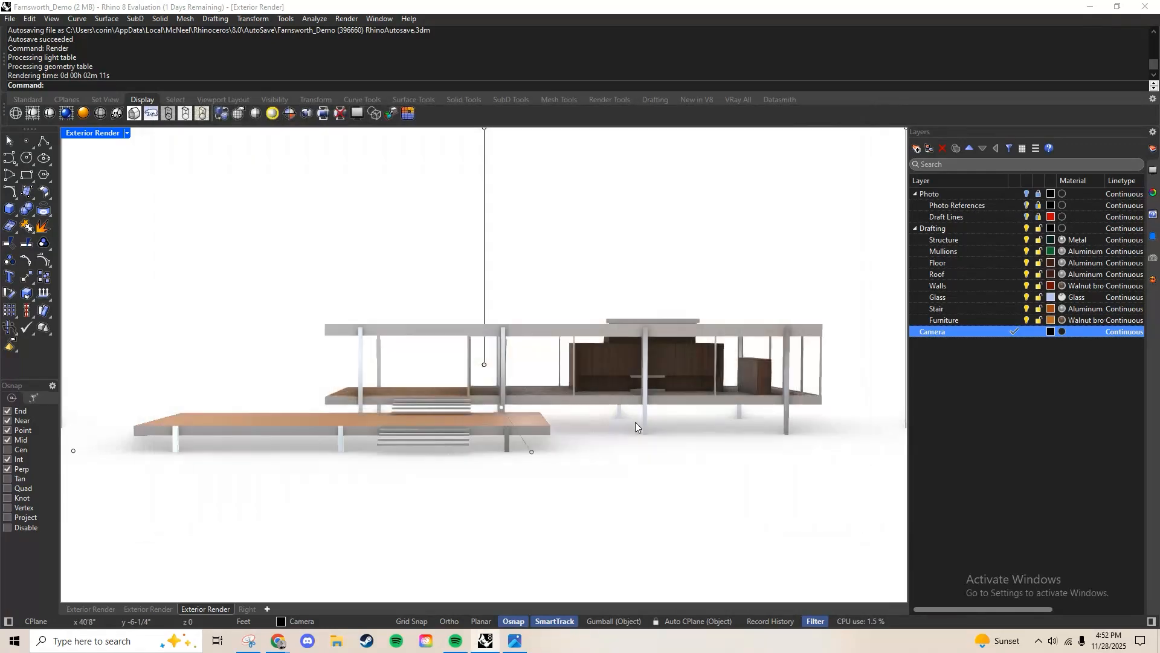
Open the Furniture layer's Walnut brown polished material and set its roughness to 0.23
{"action": "left_click", "coordinate": [1079, 321]}
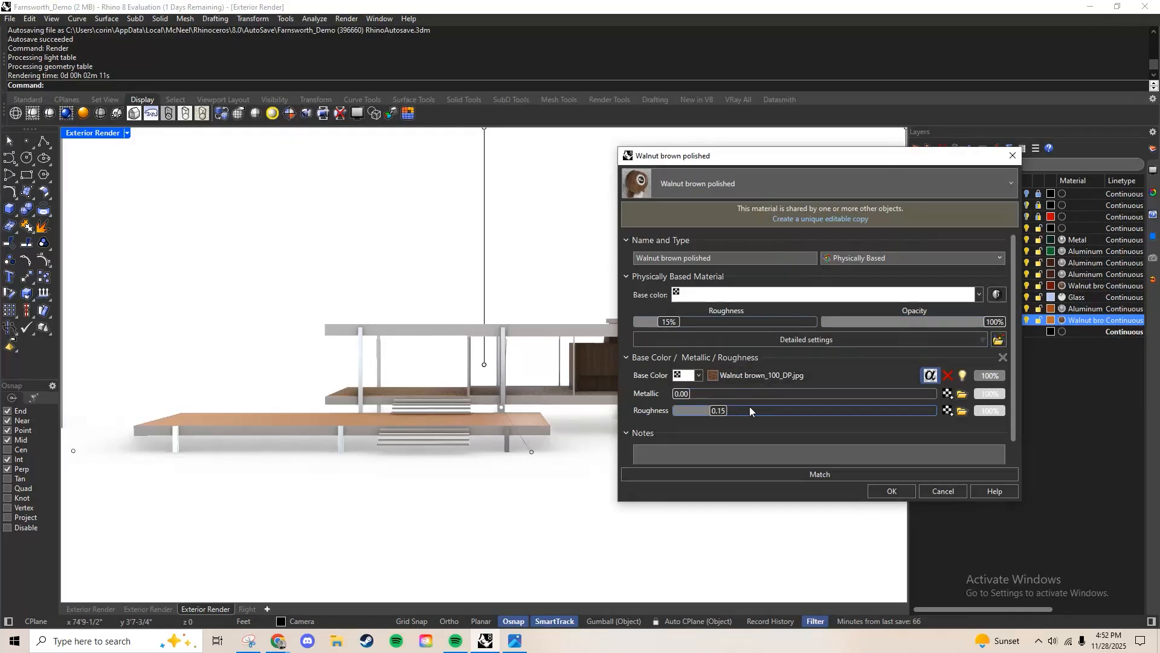
{"action": "mouse_move", "coordinate": [726, 417]}
{"action": "left_mouse_down"}
{"action": "mouse_move", "coordinate": [943, 413]}
{"action": "mouse_move", "coordinate": [725, 413]}
{"action": "left_mouse_up"}
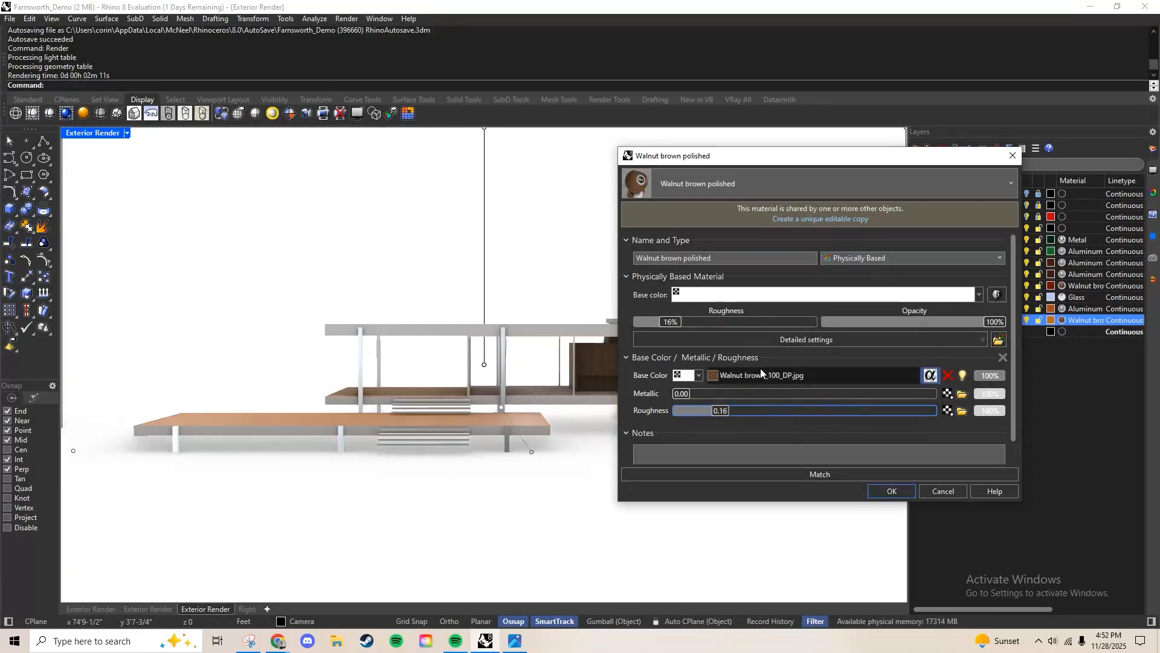
{"action": "scroll", "coordinate": [1013, 337], "scroll_direction": "down", "scroll_amount": 1}
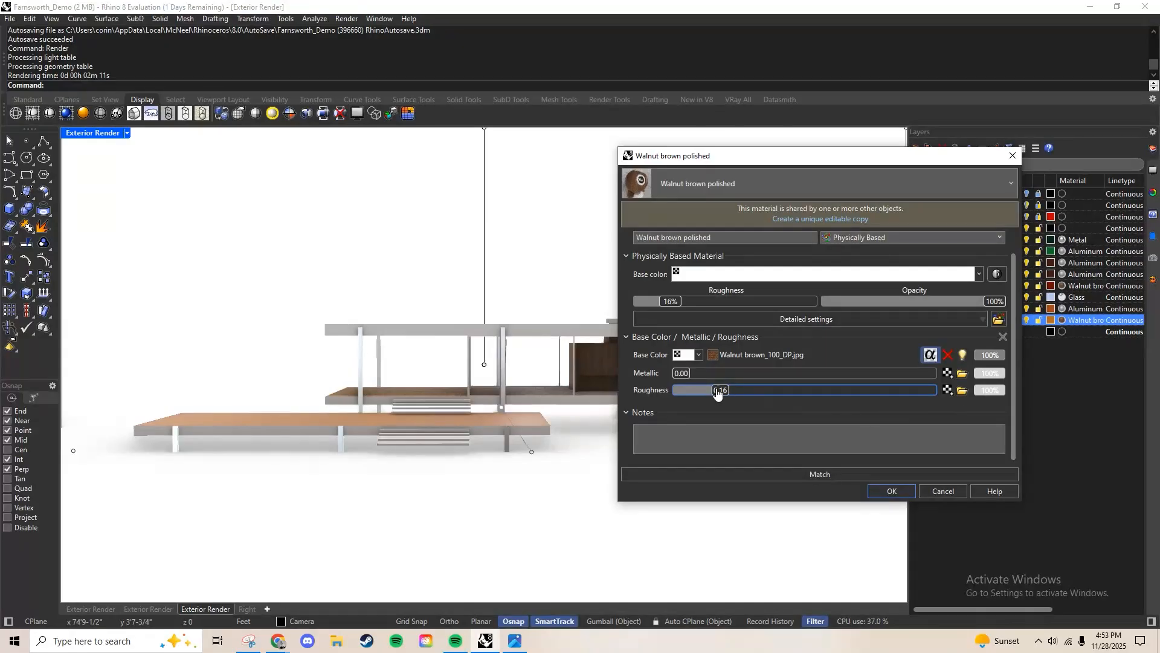
{"action": "mouse_move", "coordinate": [717, 393]}
{"action": "left_mouse_down"}
{"action": "mouse_move", "coordinate": [744, 393]}
{"action": "mouse_move", "coordinate": [731, 393]}
{"action": "left_mouse_up"}
{"action": "scroll", "coordinate": [788, 363], "scroll_direction": "up", "scroll_amount": 1}
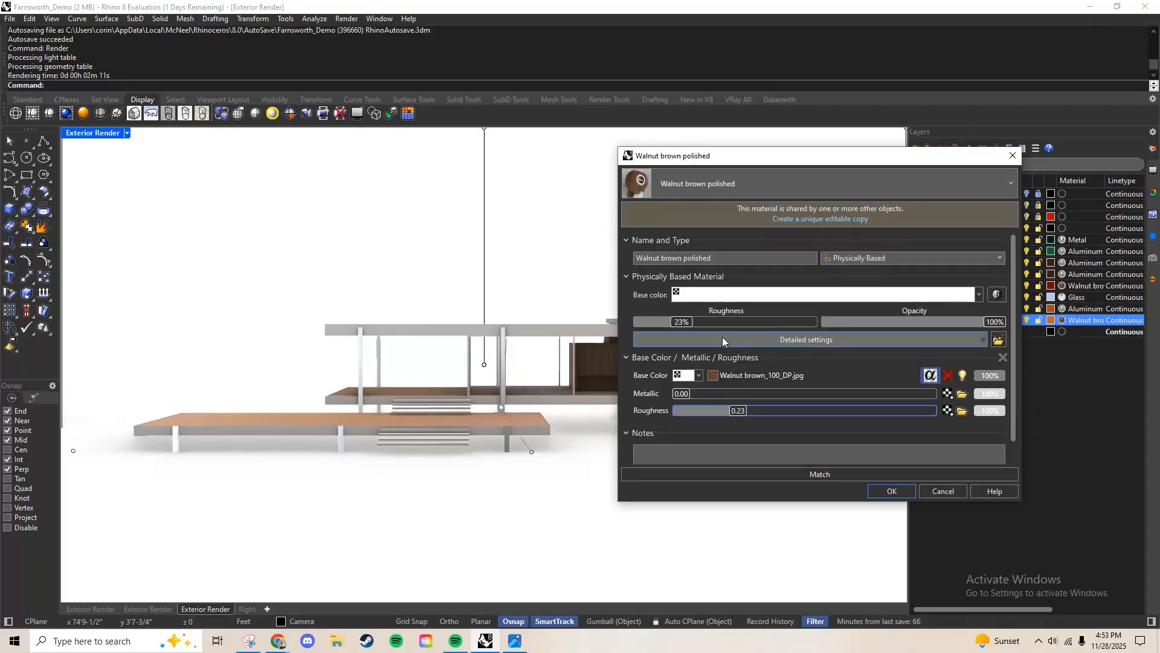
Add the Sheen settings to the walnut material, set the sheen amount to 0.25, and apply the changes
{"action": "left_click", "coordinate": [825, 340]}
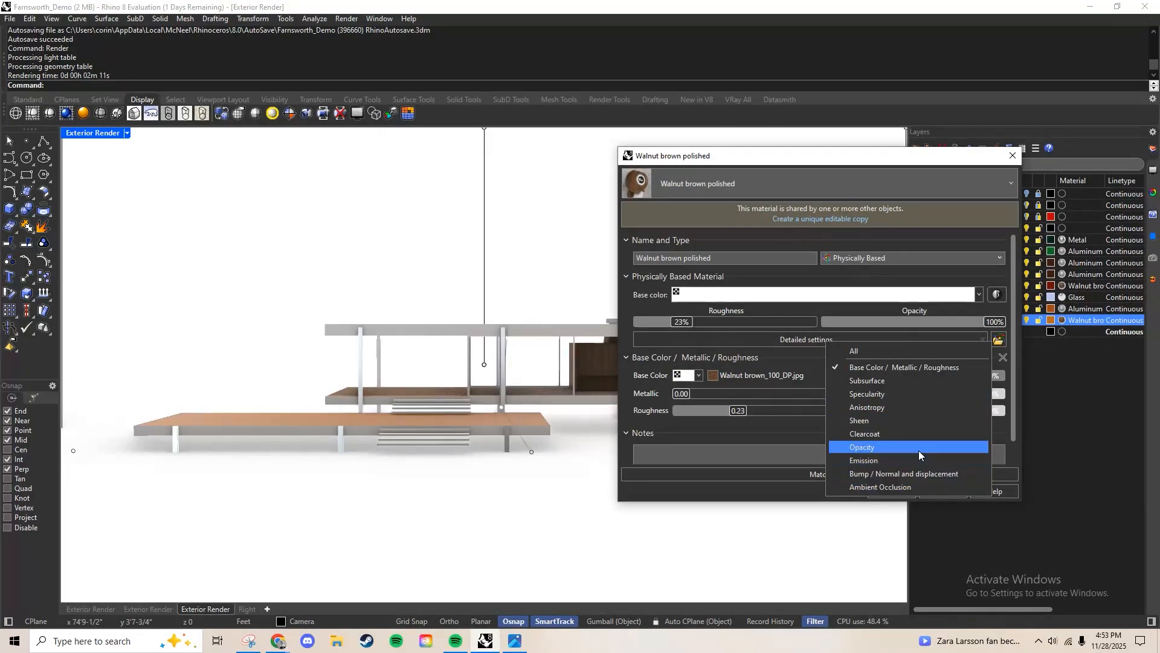
{"action": "left_click", "coordinate": [901, 422]}
{"action": "scroll", "coordinate": [810, 423], "scroll_direction": "down", "scroll_amount": 1}
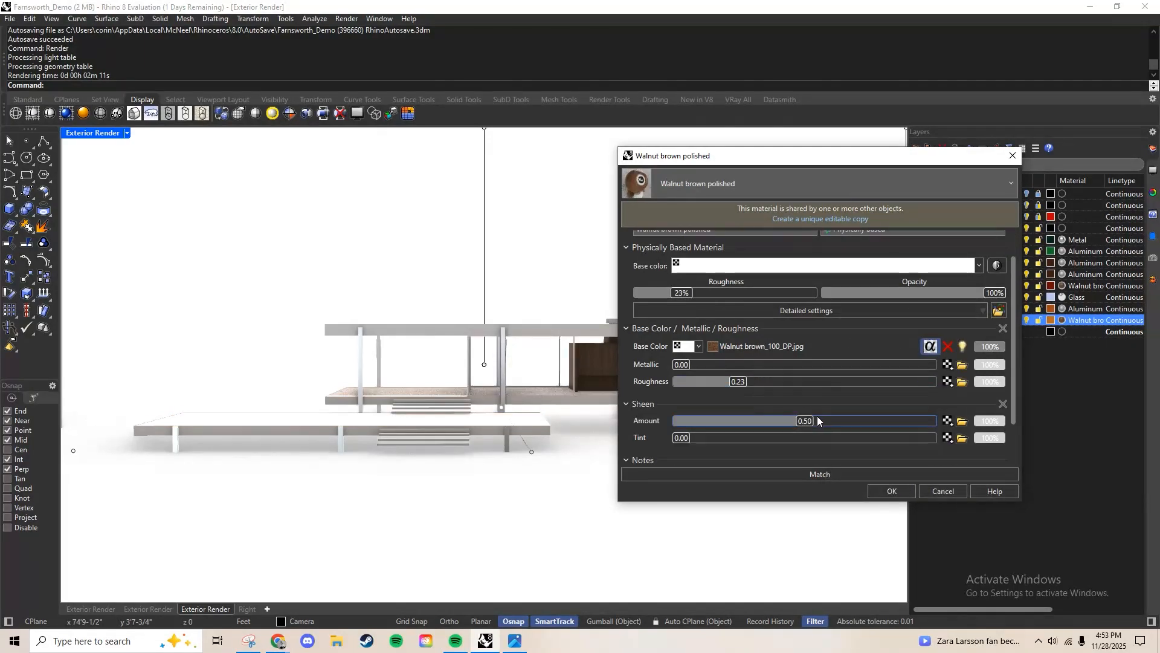
{"action": "left_click_drag", "start_coordinate": [811, 425], "coordinate": [743, 430]}
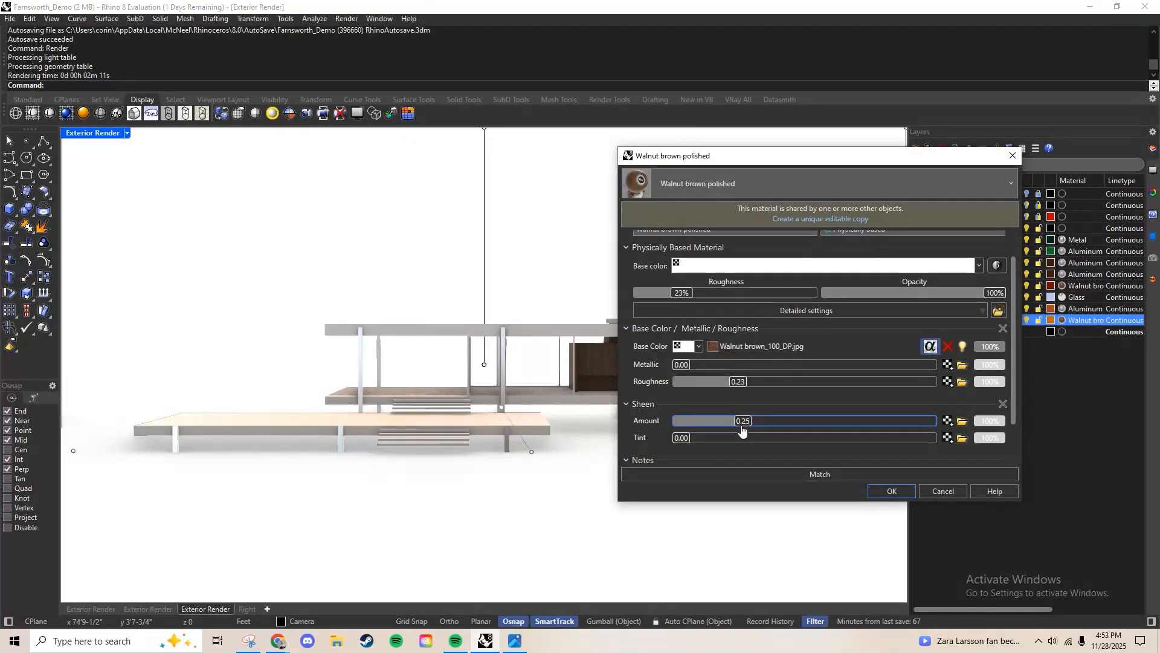
{"action": "scroll", "coordinate": [838, 446], "scroll_direction": "down", "scroll_amount": 1}
{"action": "left_click", "coordinate": [892, 490]}
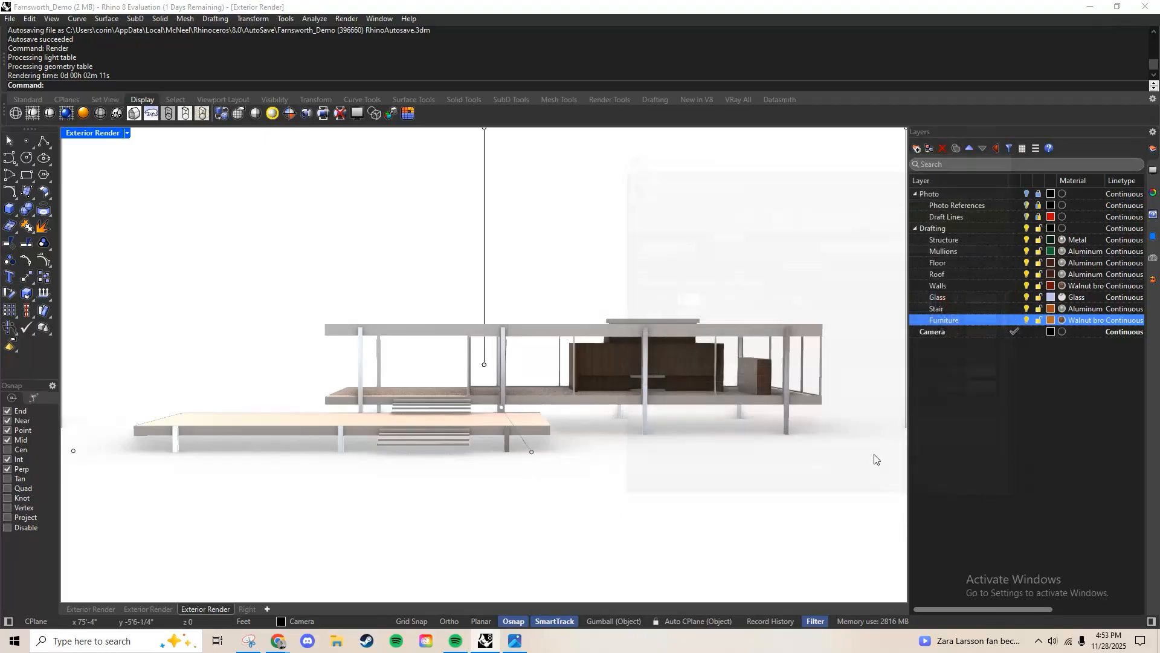
{"action": "left_click", "coordinate": [1043, 417]}
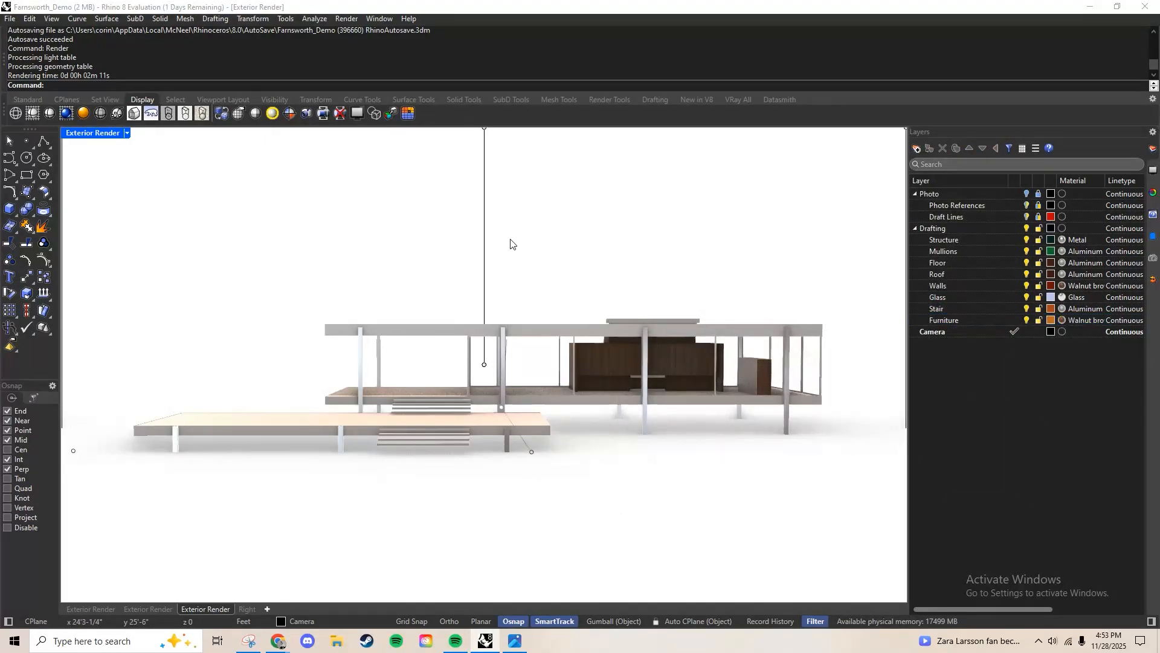
Test-render the Exterior Render view, inspecting the wood surfaces up close and as a whole, and cancel the render
{"action": "type", "text": "Render"}
{"action": "key", "text": "Return"}
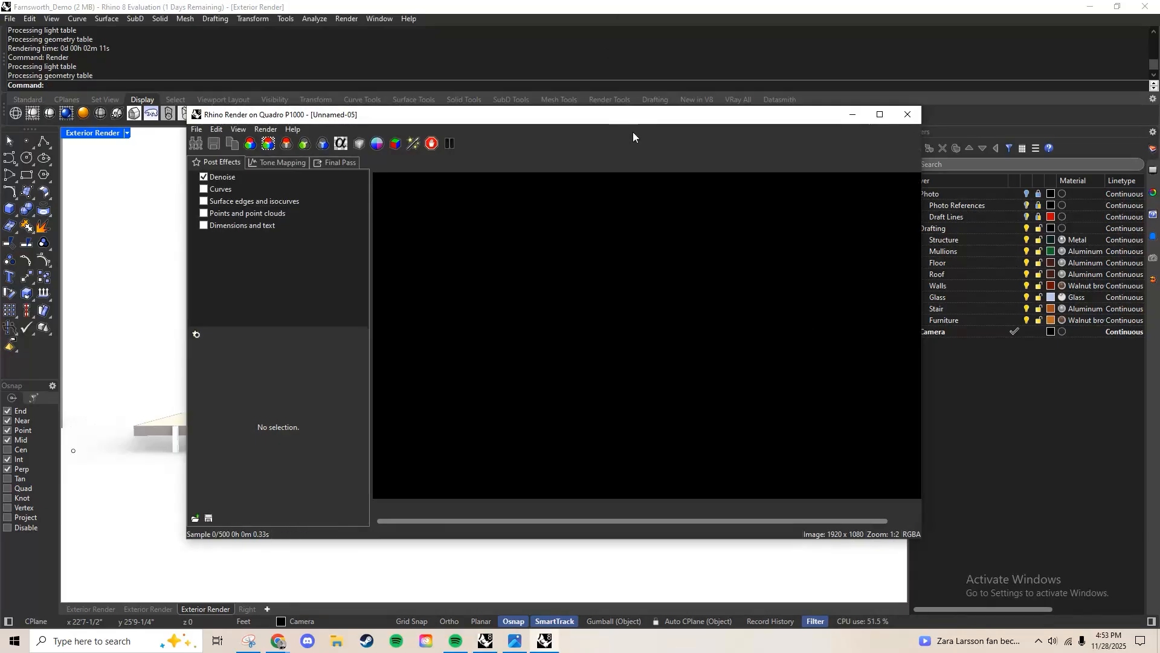
{"action": "left_click_drag", "start_coordinate": [635, 115], "coordinate": [611, 120]}
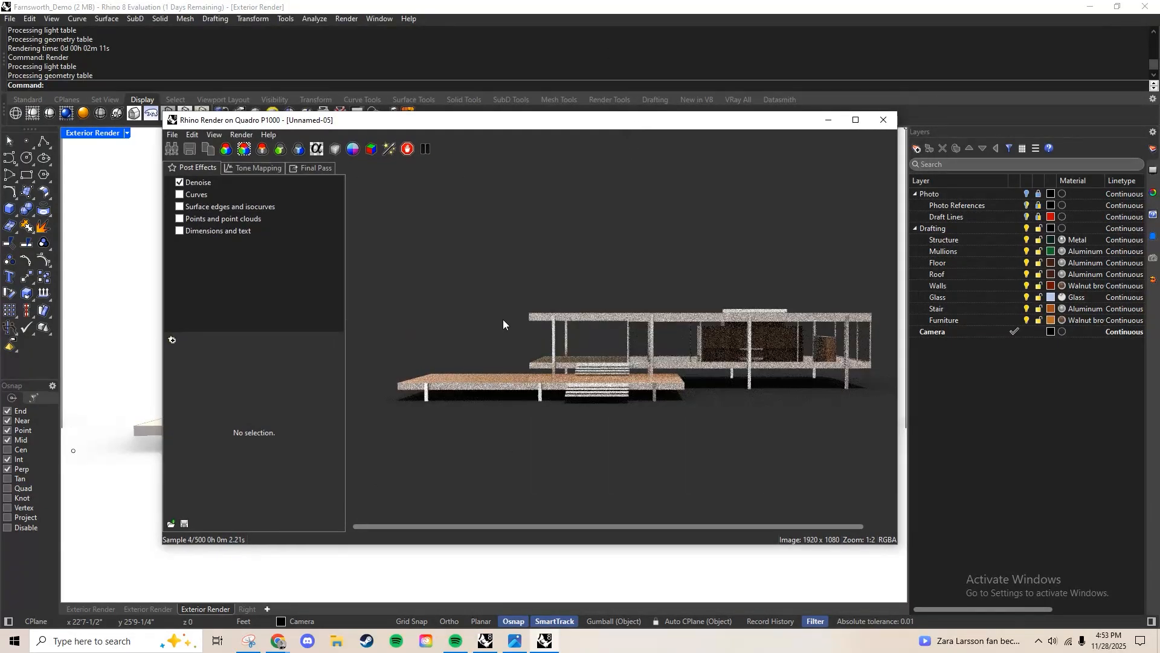
{"action": "scroll", "coordinate": [819, 361], "scroll_direction": "up", "scroll_amount": 2}
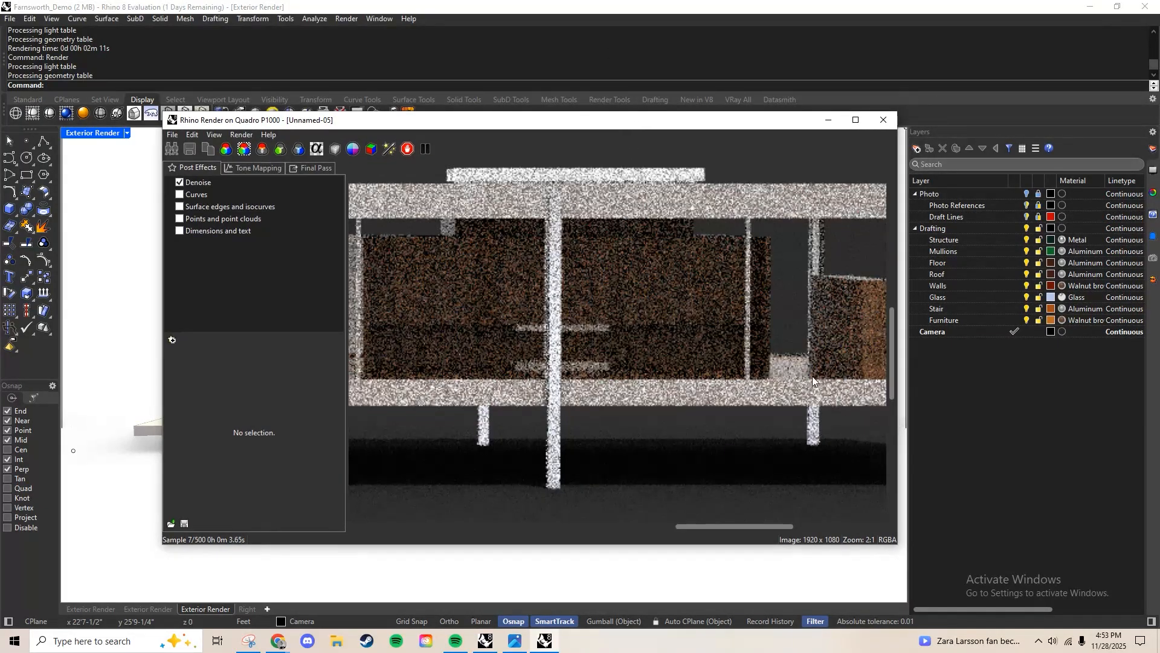
{"action": "scroll", "coordinate": [821, 380], "scroll_direction": "down", "scroll_amount": 2}
{"action": "scroll", "coordinate": [825, 375], "scroll_direction": "up", "scroll_amount": 1}
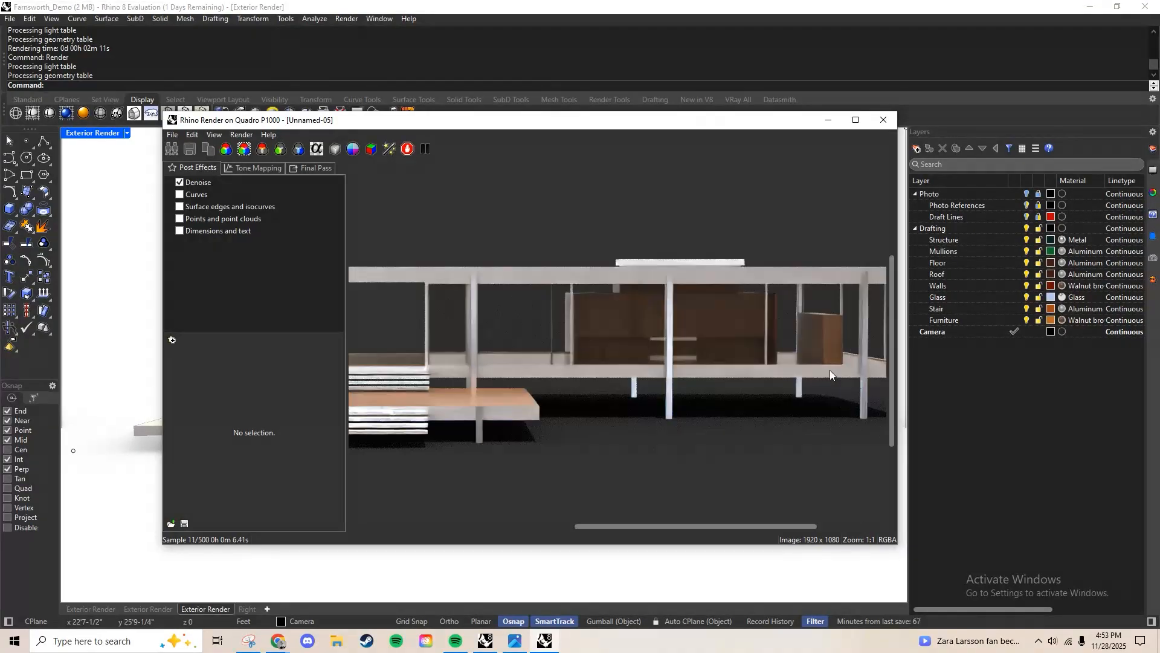
{"action": "scroll", "coordinate": [829, 371], "scroll_direction": "up", "scroll_amount": 1}
{"action": "scroll", "coordinate": [831, 342], "scroll_direction": "down", "scroll_amount": 1}
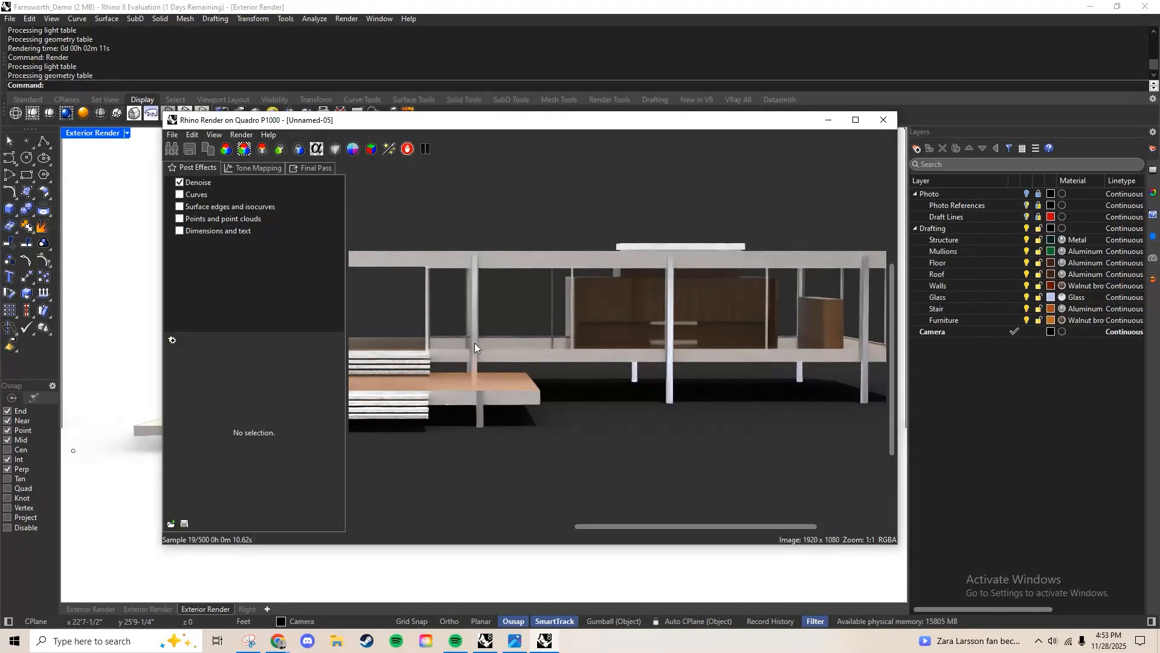
{"action": "key", "text": "Escape"}
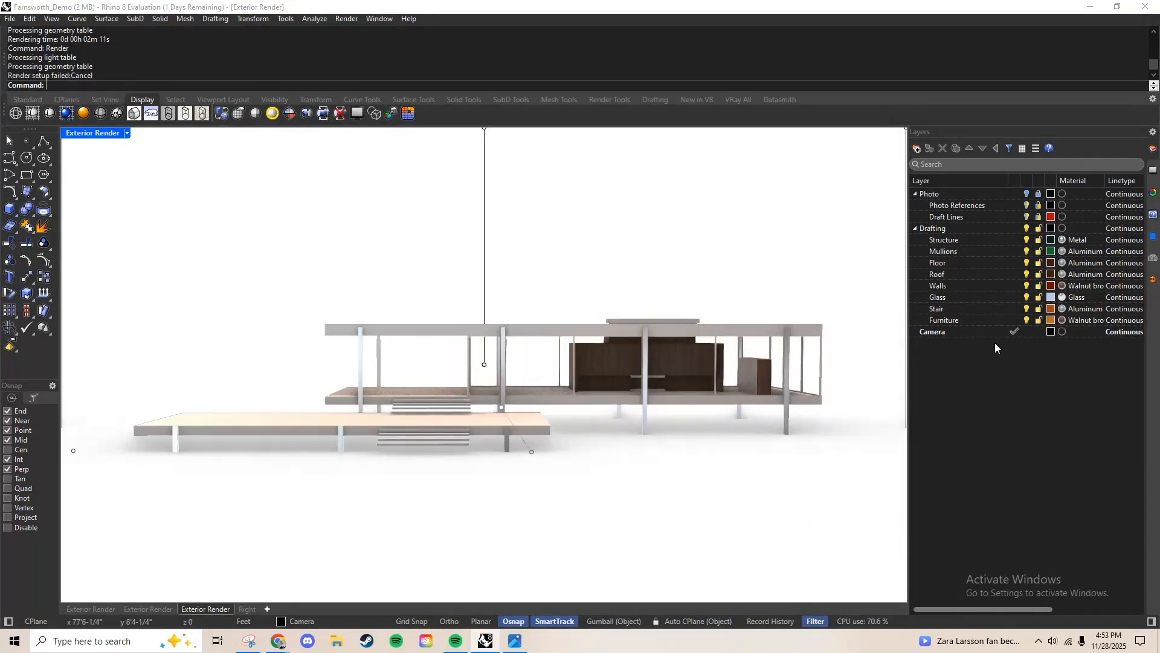
Raise the roughness of the Furniture layer's Walnut brown polished material to 51% and apply the change
{"action": "left_click", "coordinate": [1064, 320]}
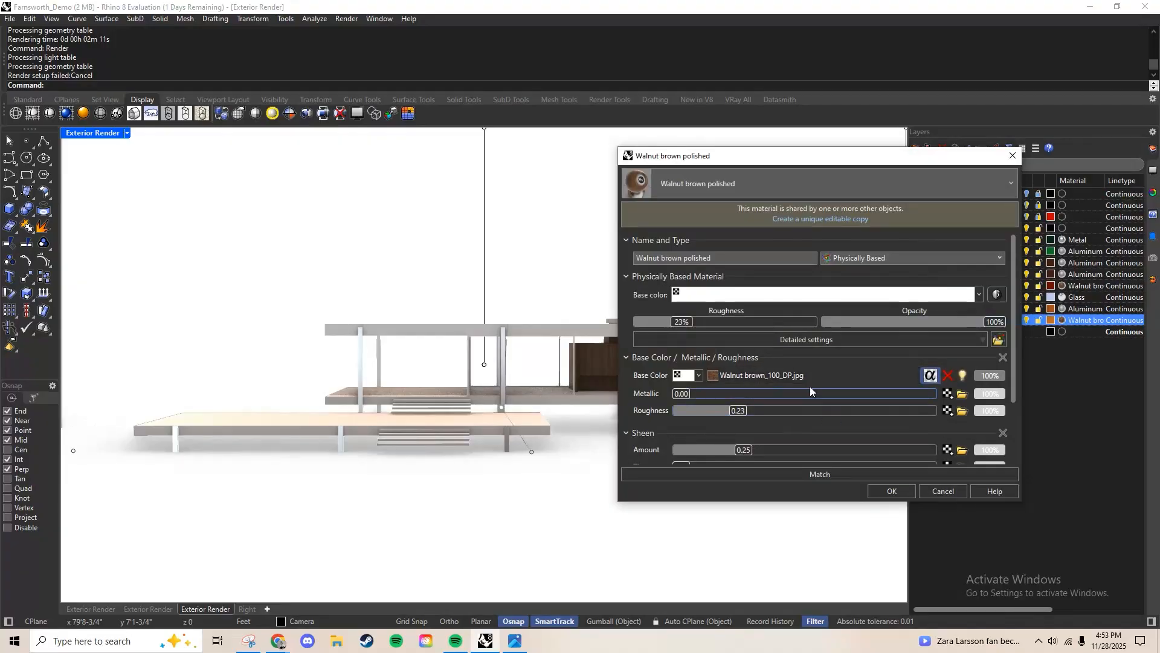
{"action": "scroll", "coordinate": [809, 386], "scroll_direction": "down", "scroll_amount": 2}
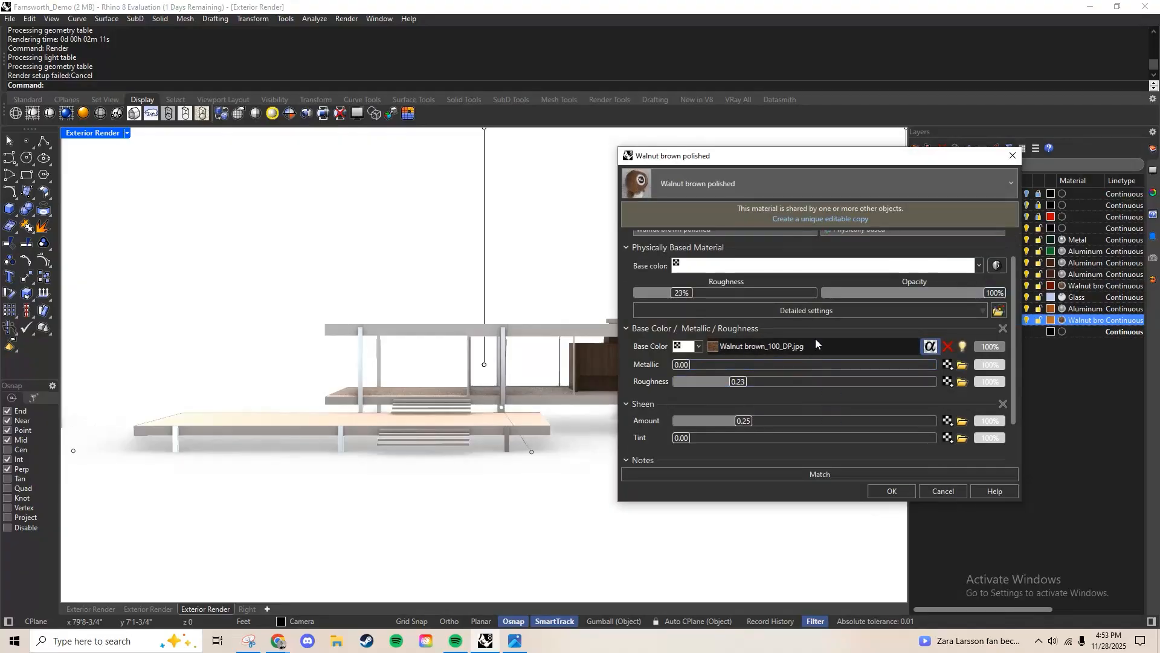
{"action": "left_click", "coordinate": [702, 293]}
{"action": "left_click_drag", "start_coordinate": [709, 296], "coordinate": [728, 299]}
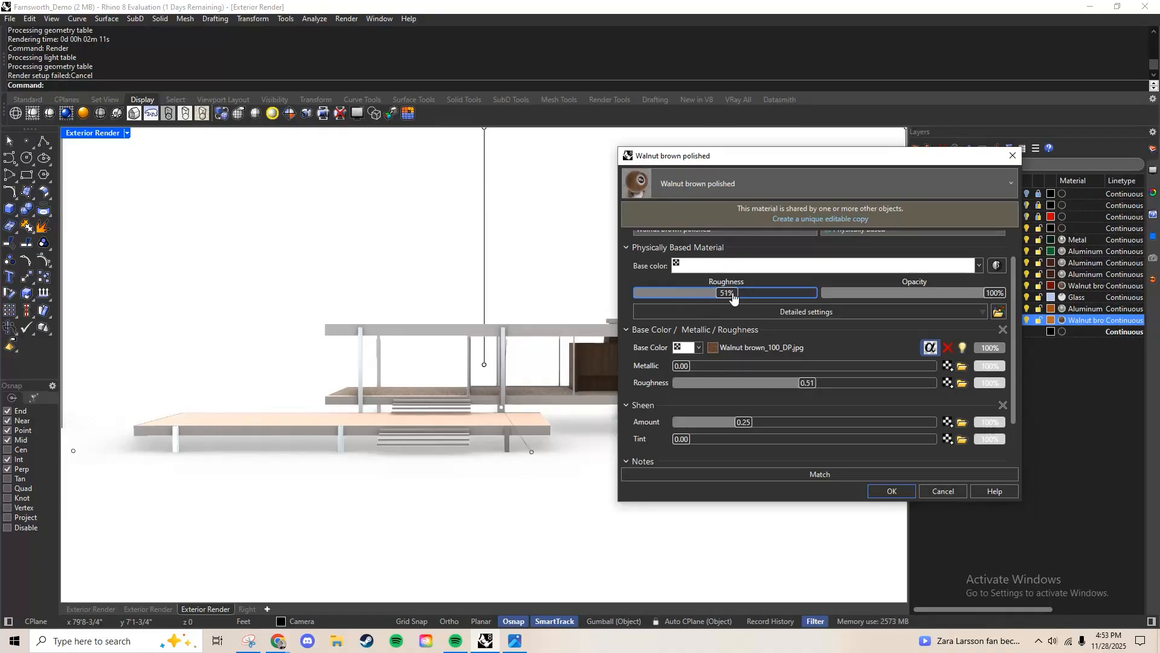
{"action": "left_click", "coordinate": [891, 490]}
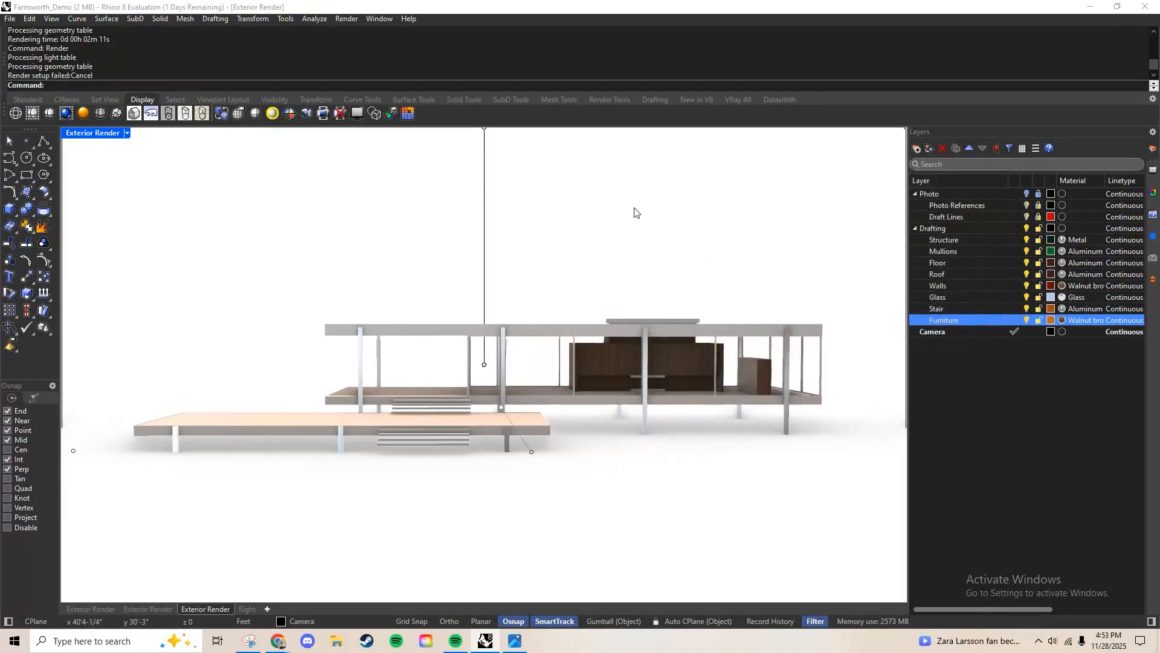
Render the Exterior Render view again and inspect the wood floor, columns and interior close up and as a whole
{"action": "key", "text": "Return"}
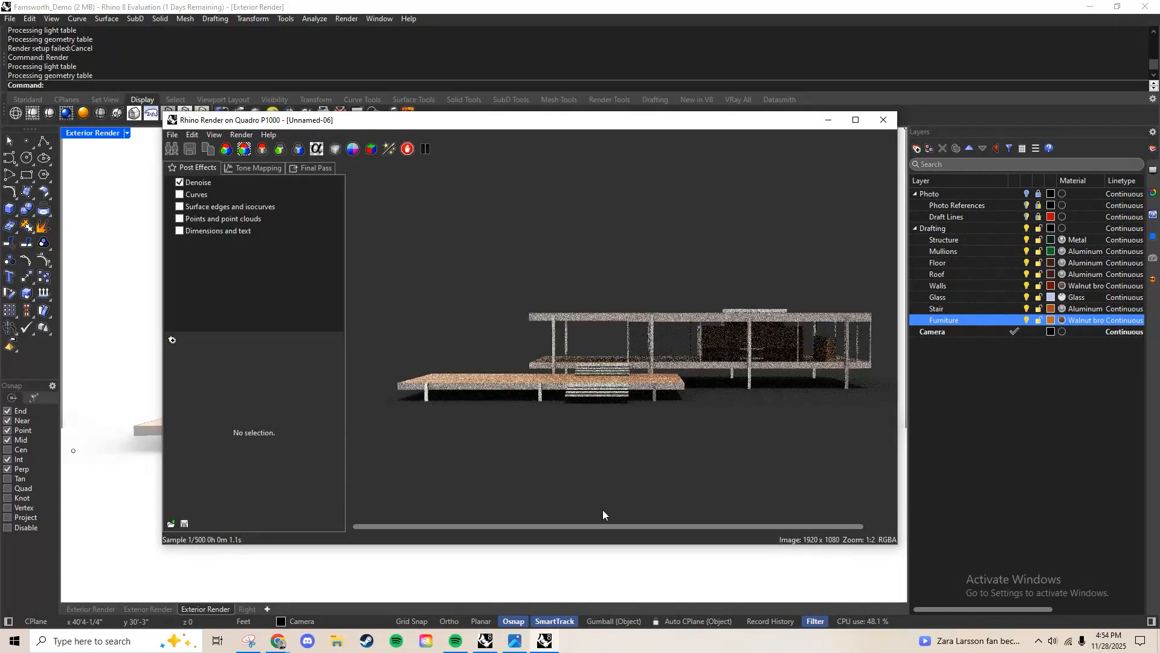
{"action": "scroll", "coordinate": [825, 352], "scroll_direction": "up", "scroll_amount": 1}
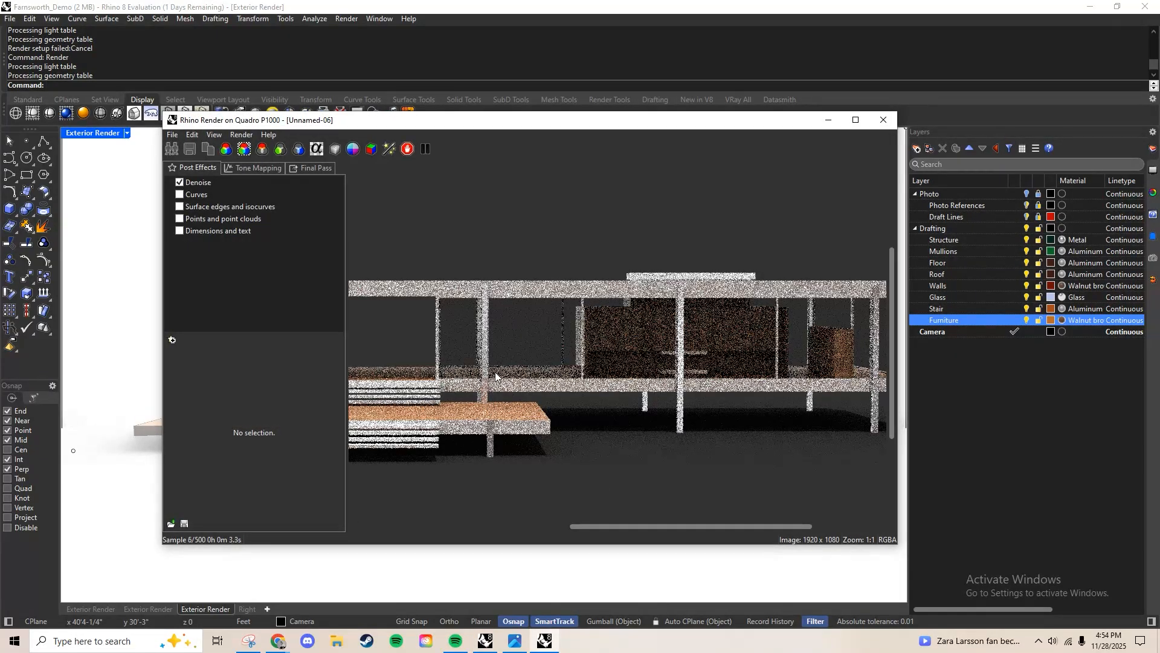
{"action": "scroll", "coordinate": [467, 377], "scroll_direction": "up", "scroll_amount": 2}
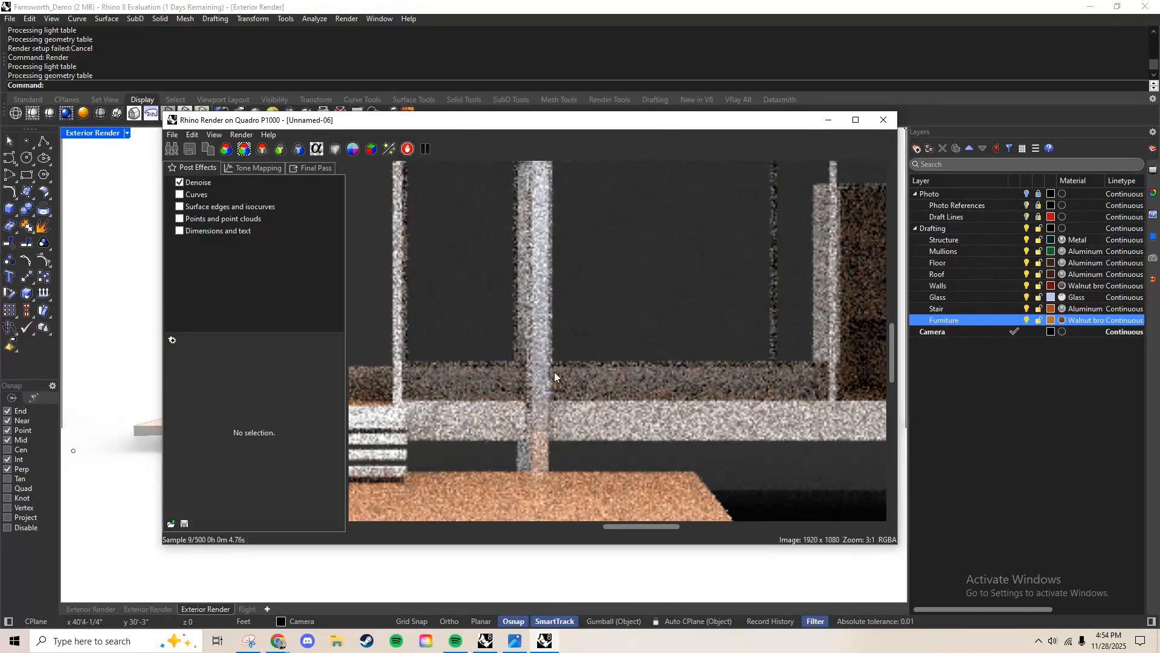
{"action": "scroll", "coordinate": [486, 384], "scroll_direction": "down", "scroll_amount": 2}
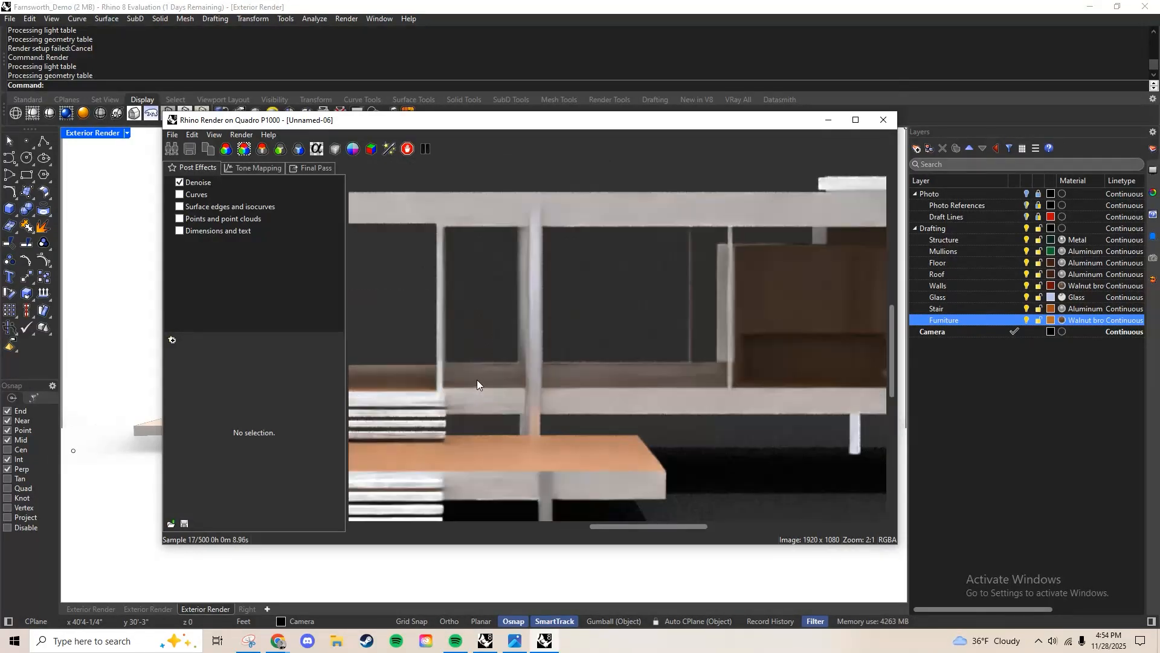
{"action": "scroll", "coordinate": [477, 380], "scroll_direction": "down", "scroll_amount": 2}
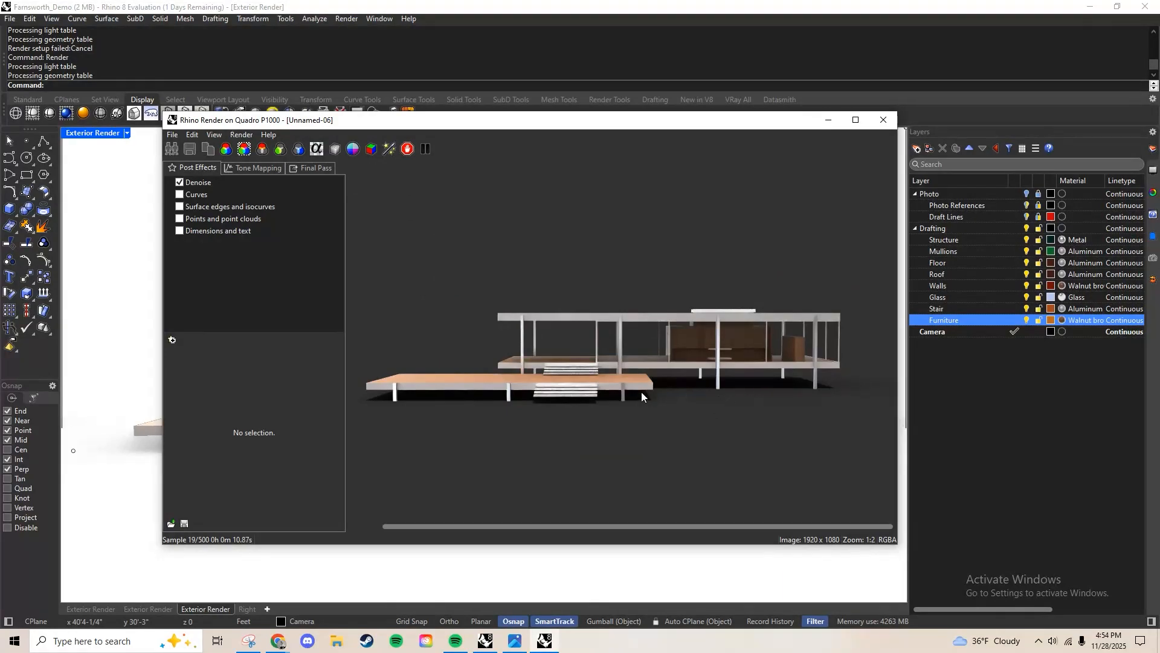
{"action": "scroll", "coordinate": [646, 381], "scroll_direction": "up", "scroll_amount": 2}
{"action": "scroll", "coordinate": [598, 390], "scroll_direction": "down", "scroll_amount": 2}
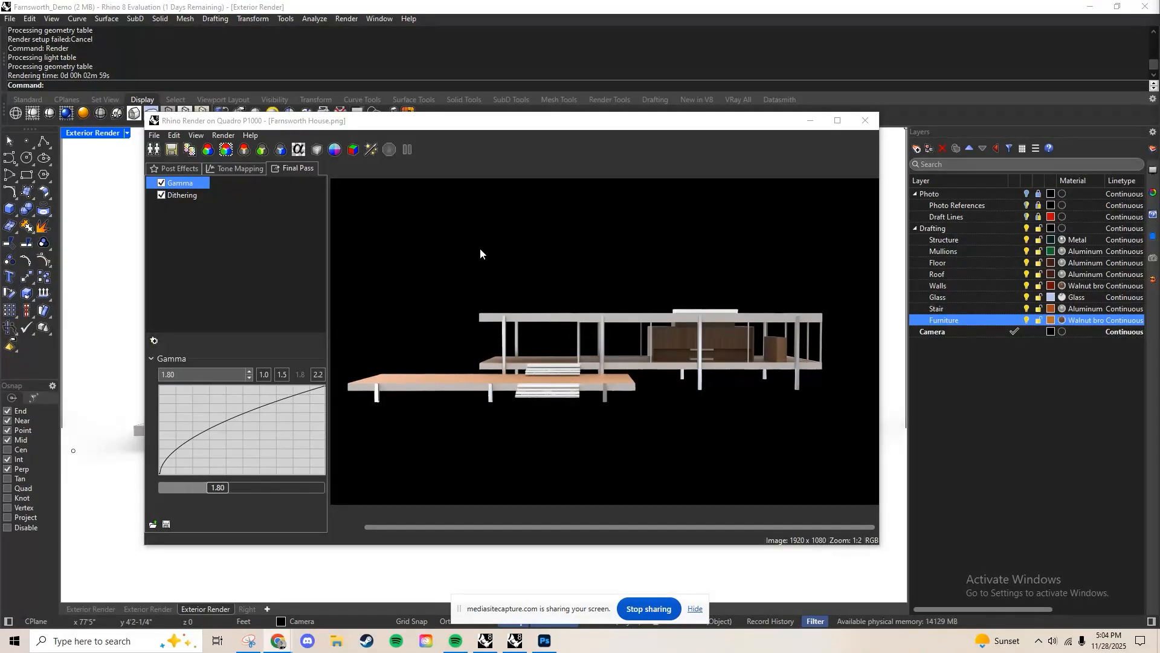
Save the finished rendering in the Render folder as a PNG named Farnsworth House Exterior Rendering
{"action": "left_click", "coordinate": [151, 135]}
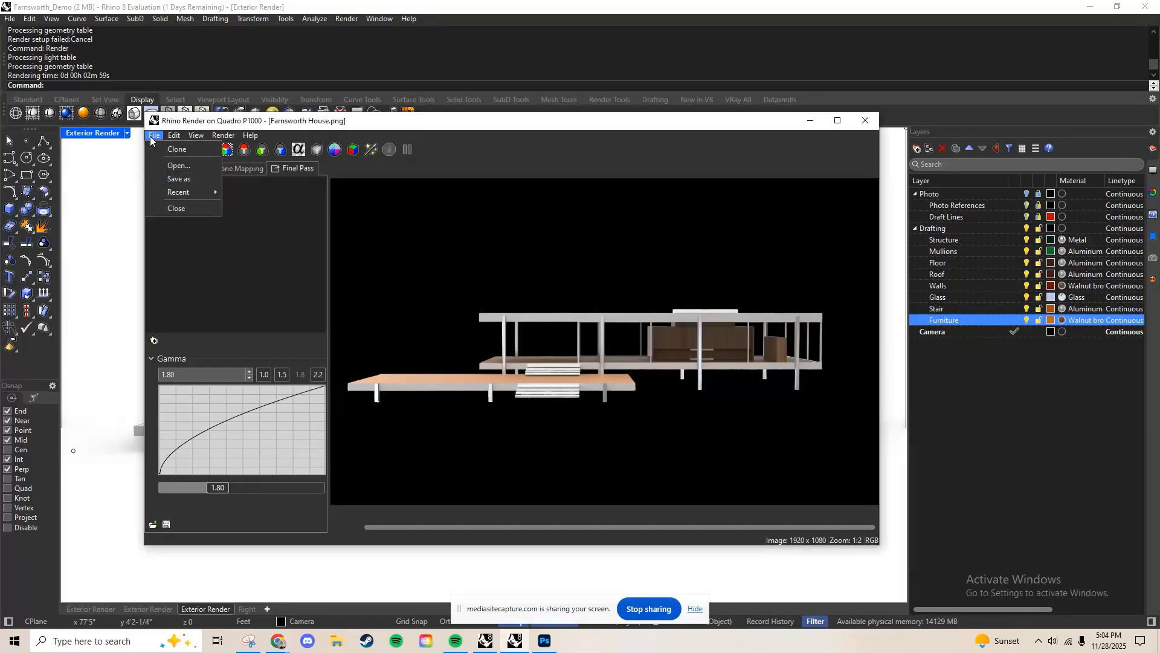
{"action": "left_click", "coordinate": [179, 179]}
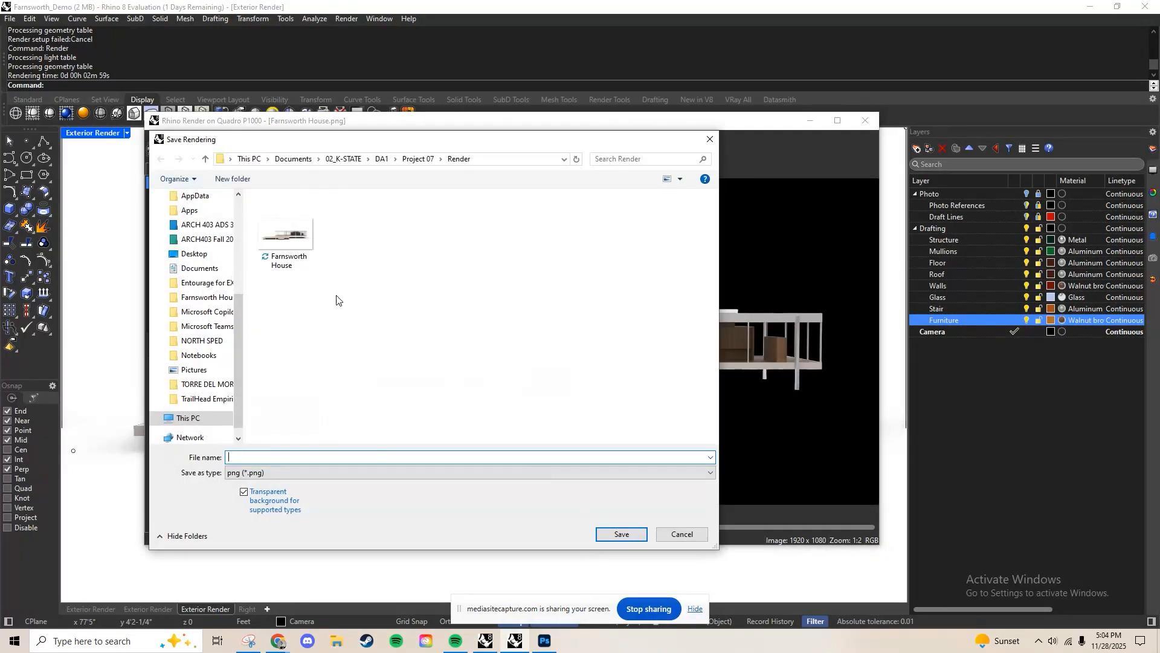
{"action": "left_click", "coordinate": [286, 237]}
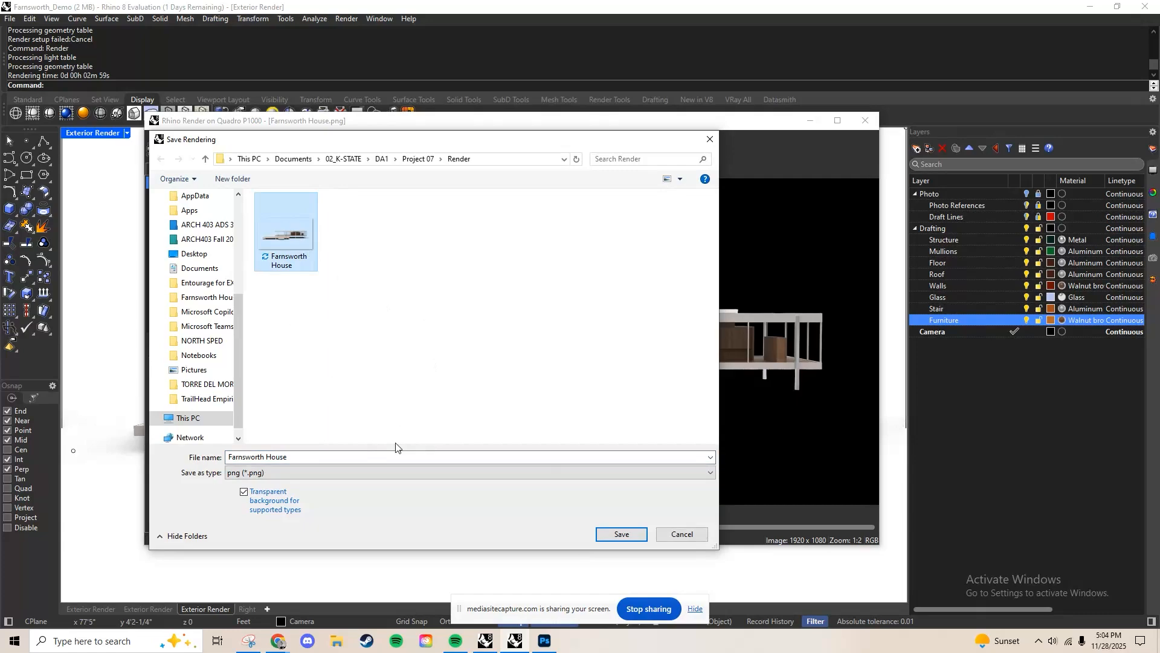
{"action": "double_click", "coordinate": [378, 459]}
{"action": "left_click", "coordinate": [377, 460]}
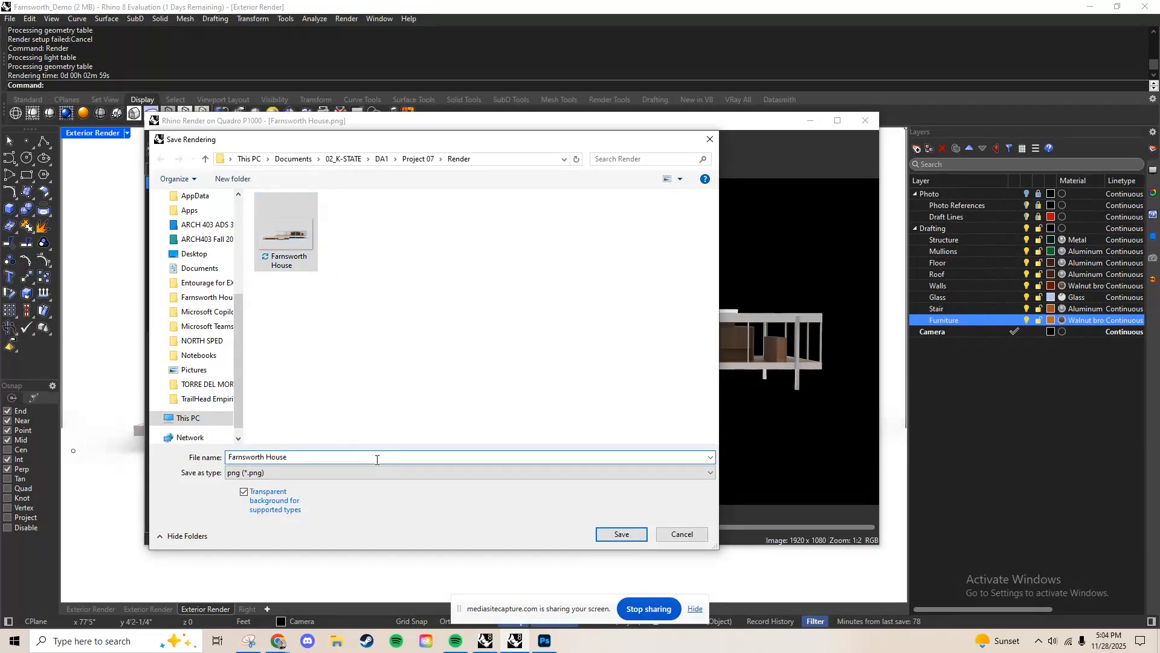
{"action": "type", "text": "Exterior"}
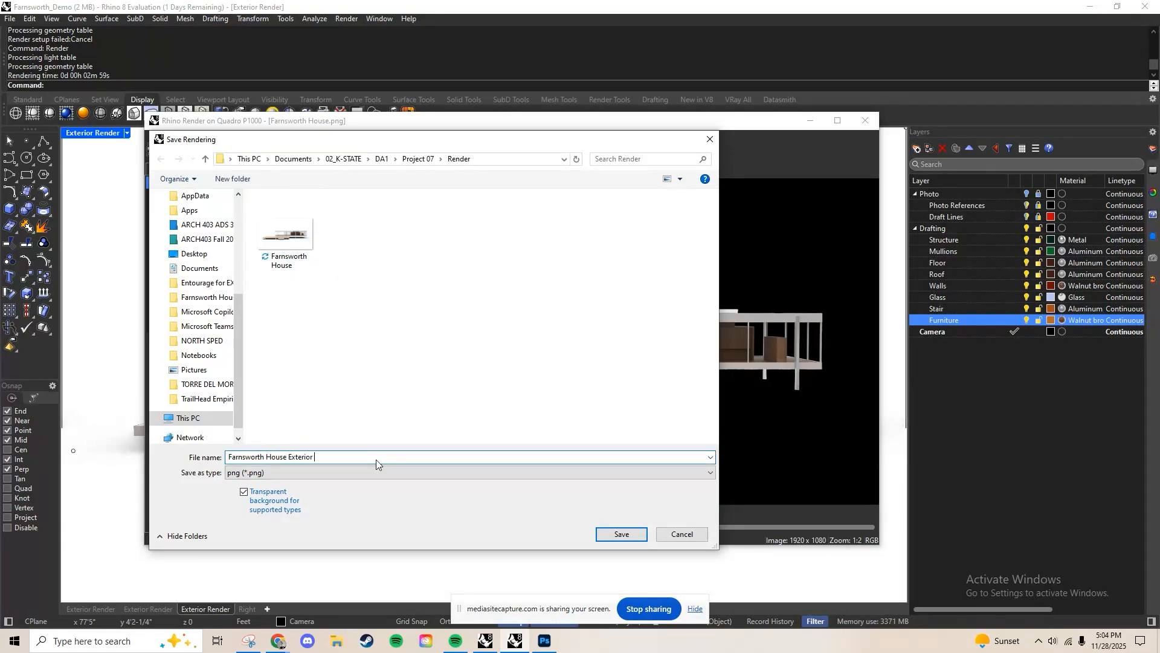
{"action": "type", "text": " Rendering"}
{"action": "left_click", "coordinate": [278, 473]}
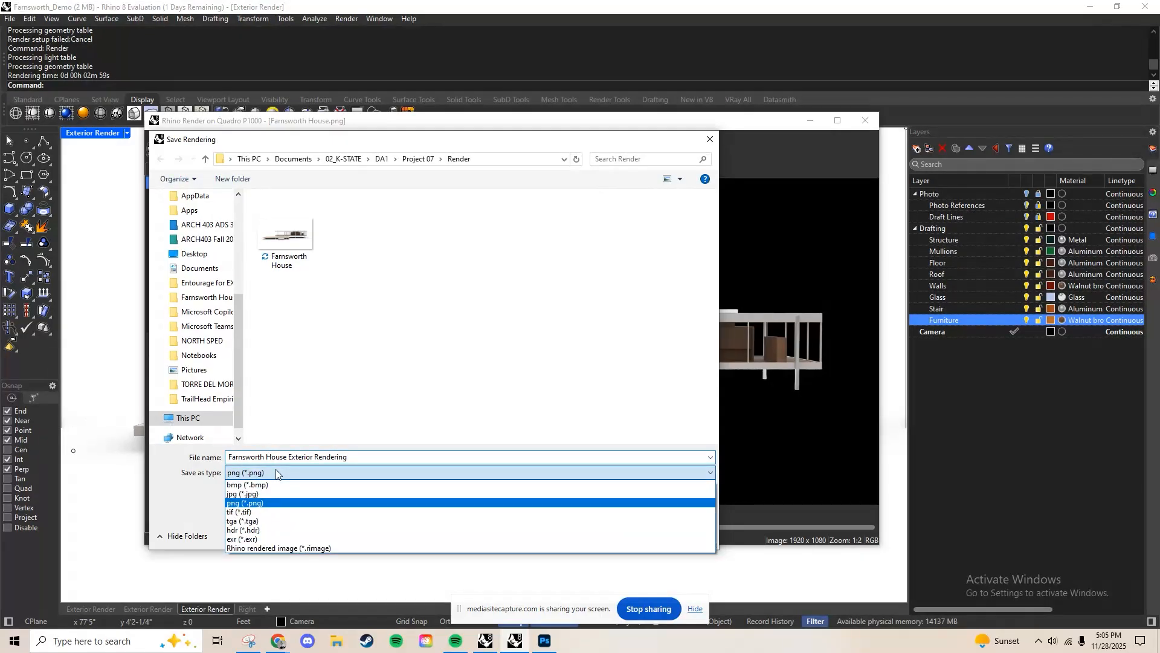
{"action": "left_click", "coordinate": [261, 503]}
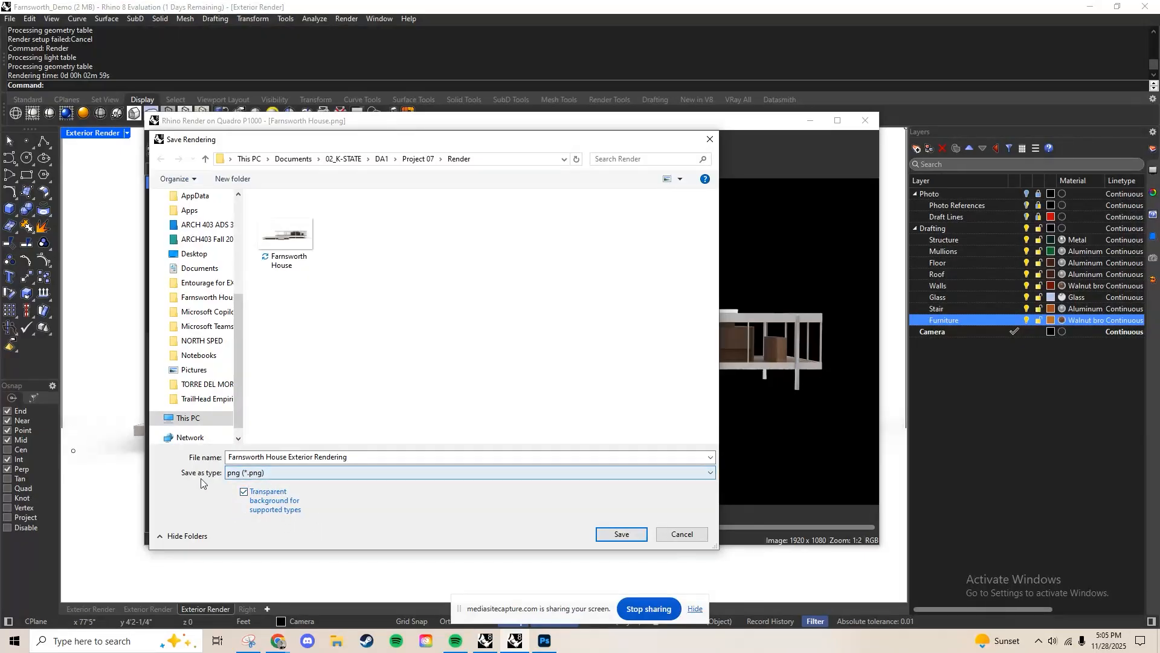
{"action": "left_click", "coordinate": [622, 533]}
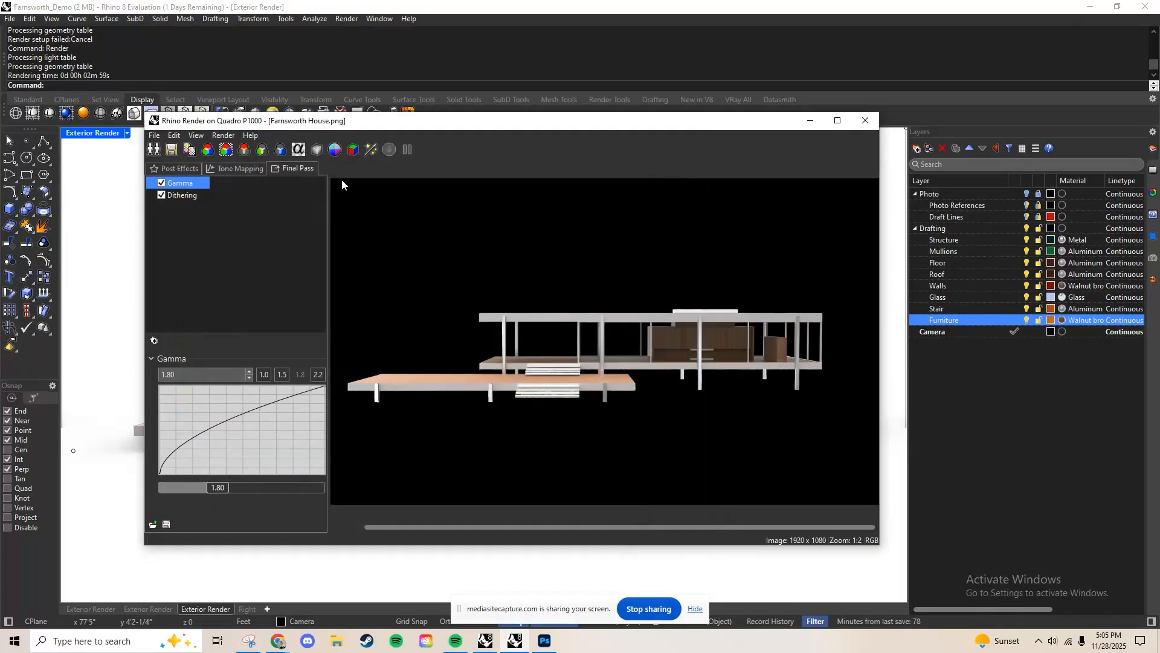